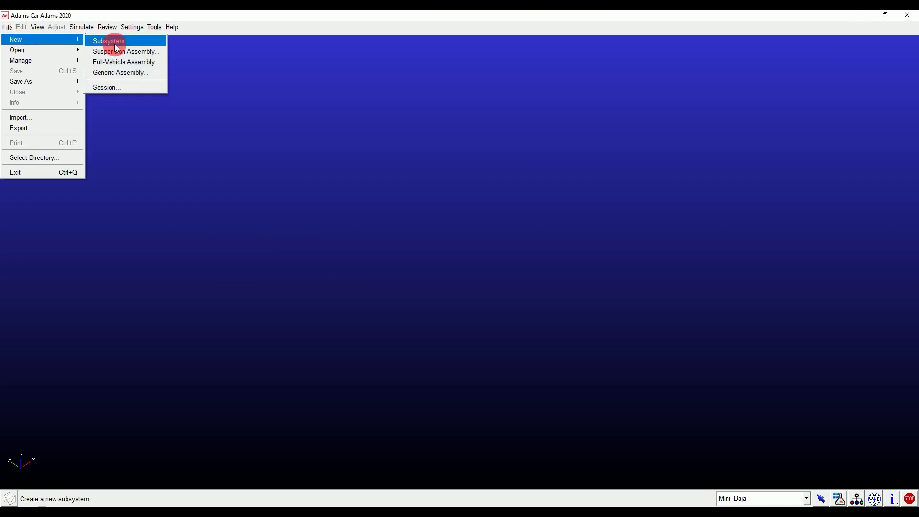
Name the new suspension assembly FSAE_SUSPENSION_GEOMETRY and pick fsae_front_susp.sub from fsae_2018
{"action": "left_click", "coordinate": [118, 51]}
{"action": "left_click", "coordinate": [132, 117]}
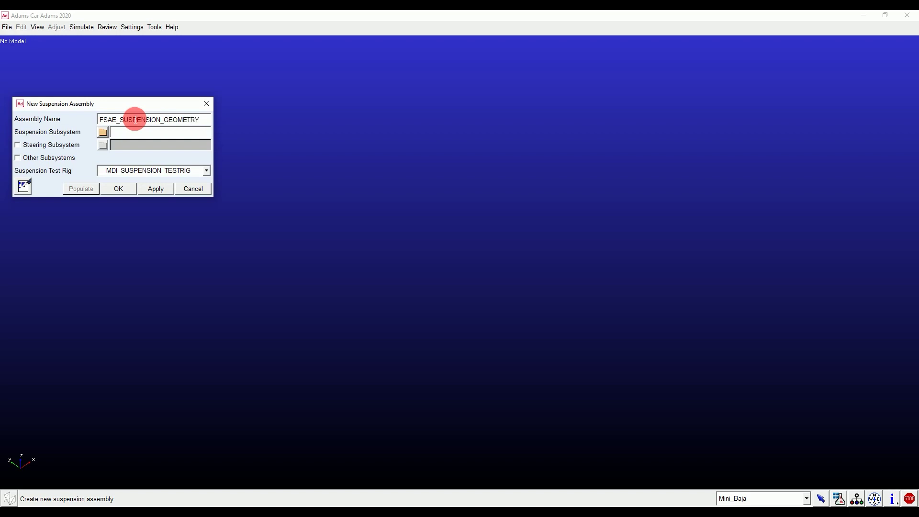
{"action": "right_click", "coordinate": [166, 135]}
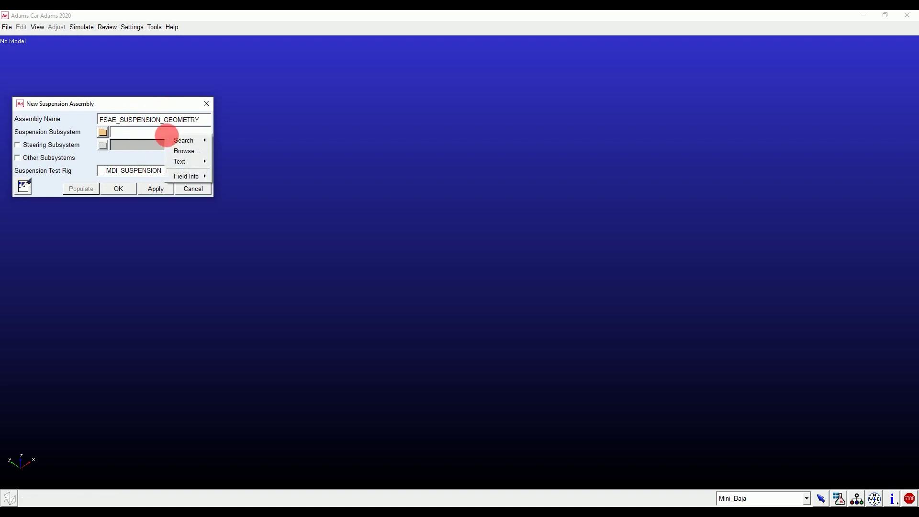
{"action": "mouse_move", "coordinate": [176, 139]}
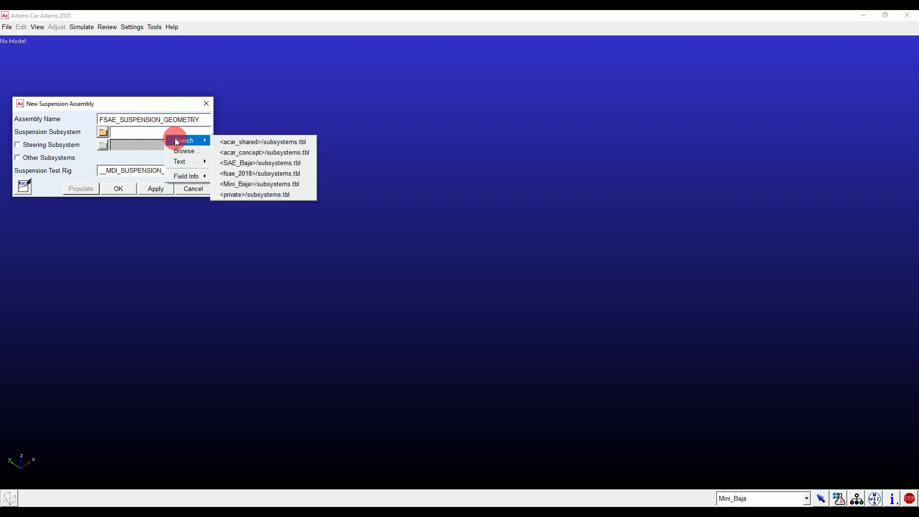
{"action": "left_click", "coordinate": [233, 173]}
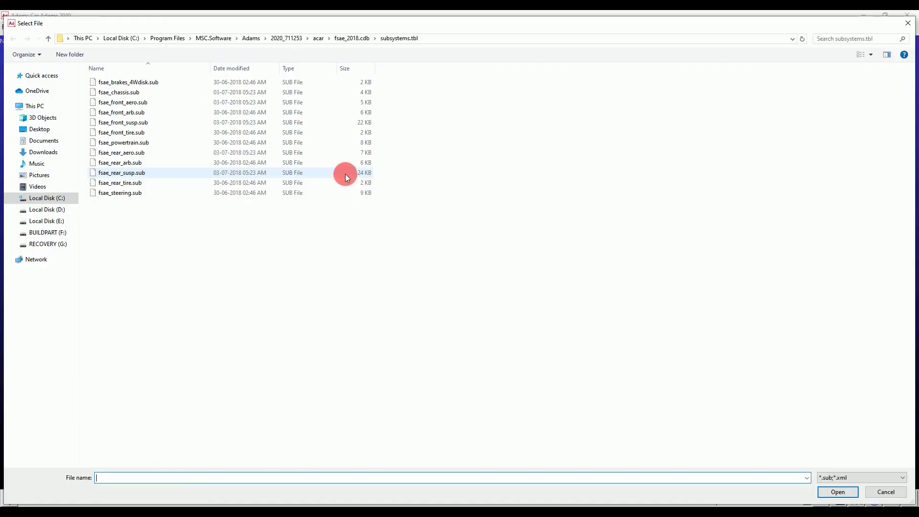
{"action": "left_click", "coordinate": [268, 131]}
{"action": "left_click", "coordinate": [269, 122]}
{"action": "left_click", "coordinate": [838, 491]}
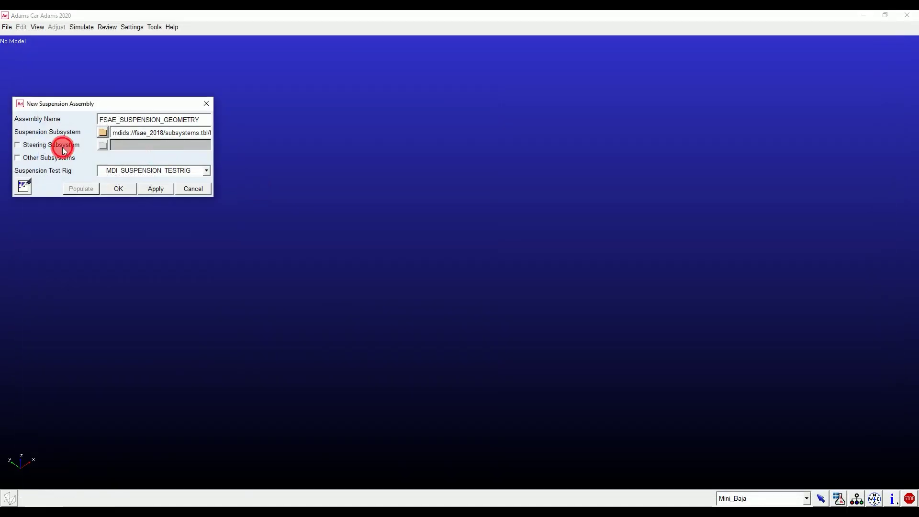
Enable the steering subsystem and select fsae_steering.sub from the fsae_2018 database
{"action": "left_click", "coordinate": [65, 150]}
{"action": "right_click", "coordinate": [125, 146]}
{"action": "mouse_move", "coordinate": [138, 153]}
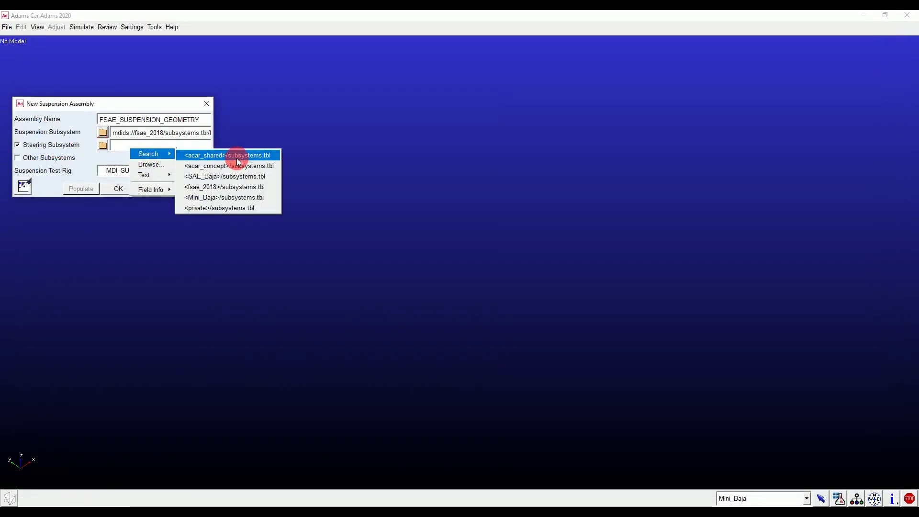
{"action": "left_click", "coordinate": [231, 187]}
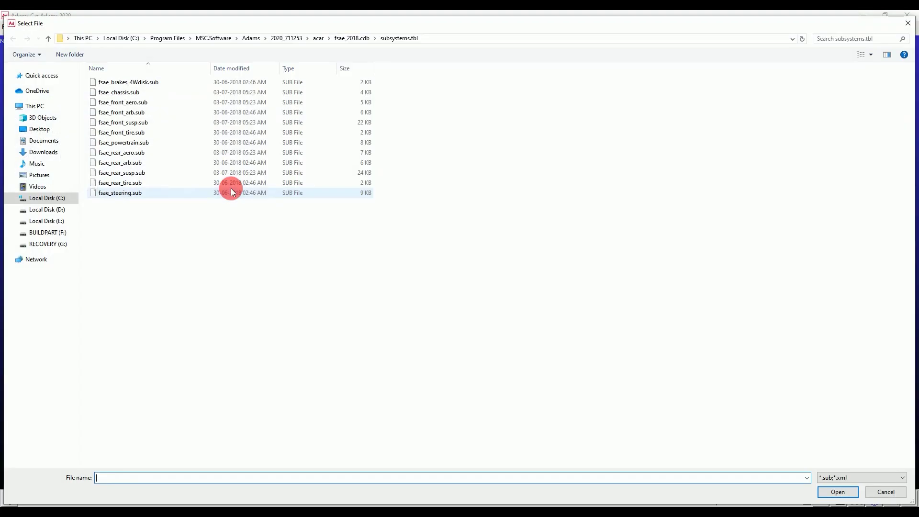
{"action": "left_click", "coordinate": [232, 193]}
{"action": "left_click", "coordinate": [838, 492]}
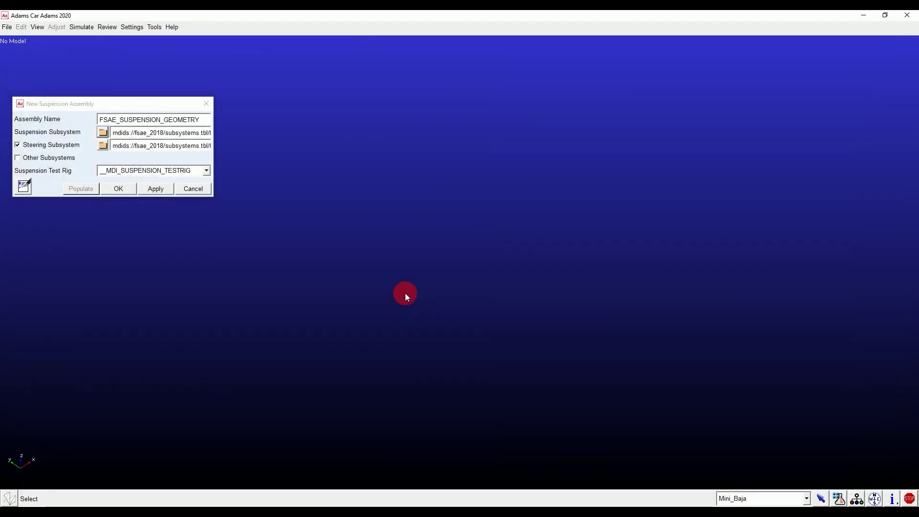
Build the assembly, close the Message Window, and set Smooth Shaded render mode
{"action": "left_click", "coordinate": [125, 189]}
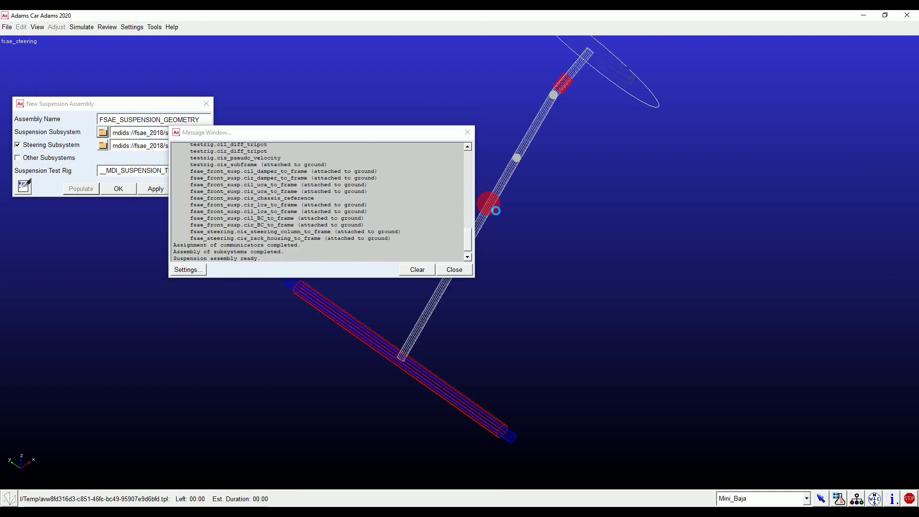
{"action": "left_click", "coordinate": [461, 272]}
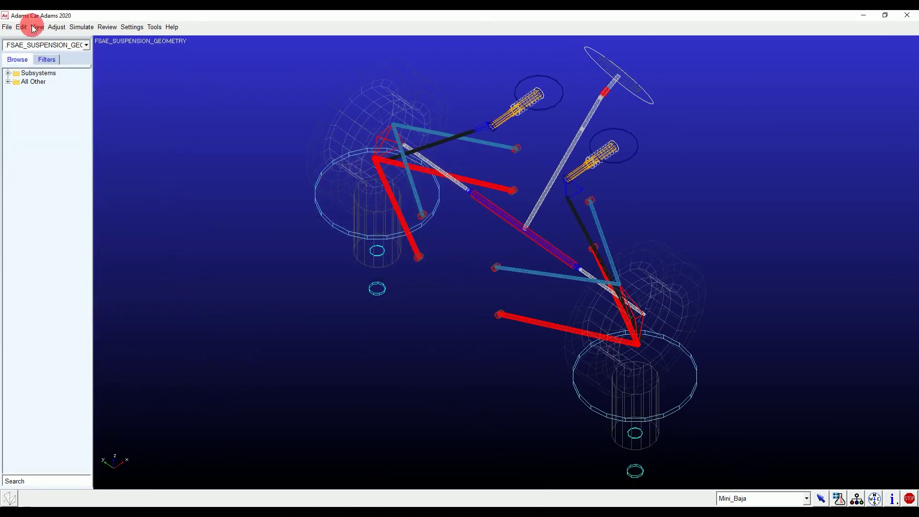
{"action": "left_click", "coordinate": [34, 28]}
{"action": "mouse_move", "coordinate": [62, 164]}
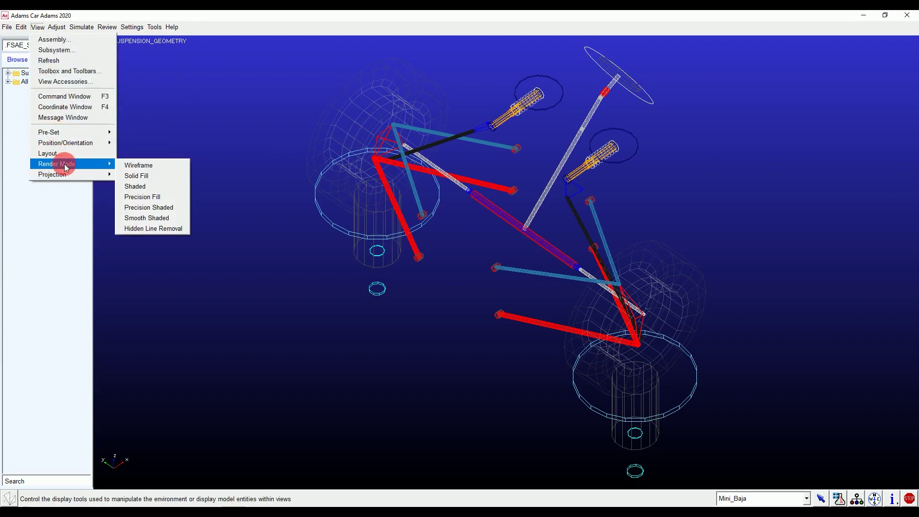
{"action": "left_click", "coordinate": [156, 218]}
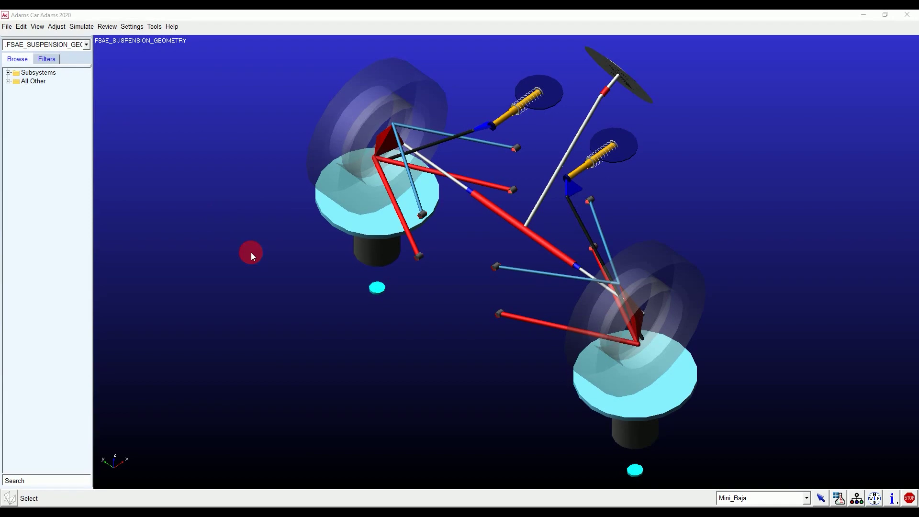
Open the Hardpoint Modification Table showing fsae_front_susp hardpoint coordinates
{"action": "left_click", "coordinate": [57, 28]}
{"action": "mouse_move", "coordinate": [68, 39]}
{"action": "left_click", "coordinate": [148, 56]}
{"action": "left_click", "coordinate": [161, 109]}
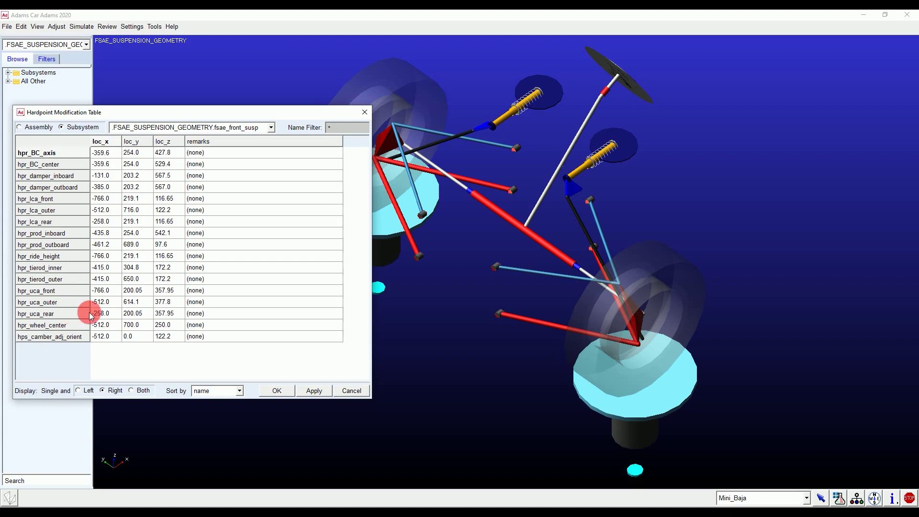
{"action": "left_click", "coordinate": [110, 391]}
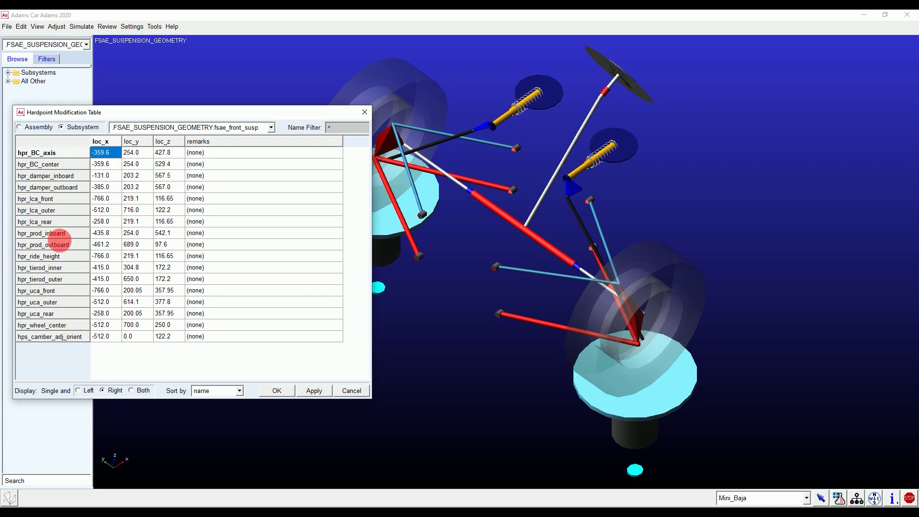
{"action": "left_click", "coordinate": [58, 255]}
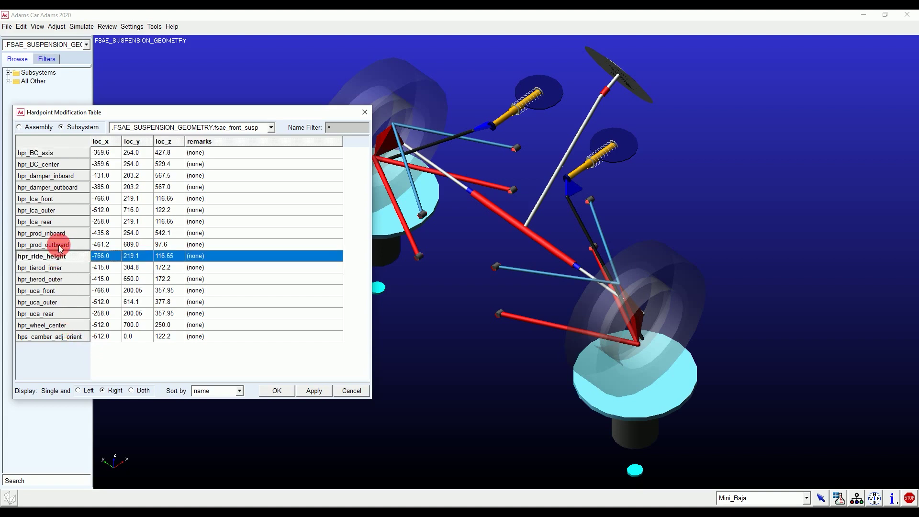
{"action": "left_click", "coordinate": [59, 245]}
{"action": "left_click", "coordinate": [61, 234]}
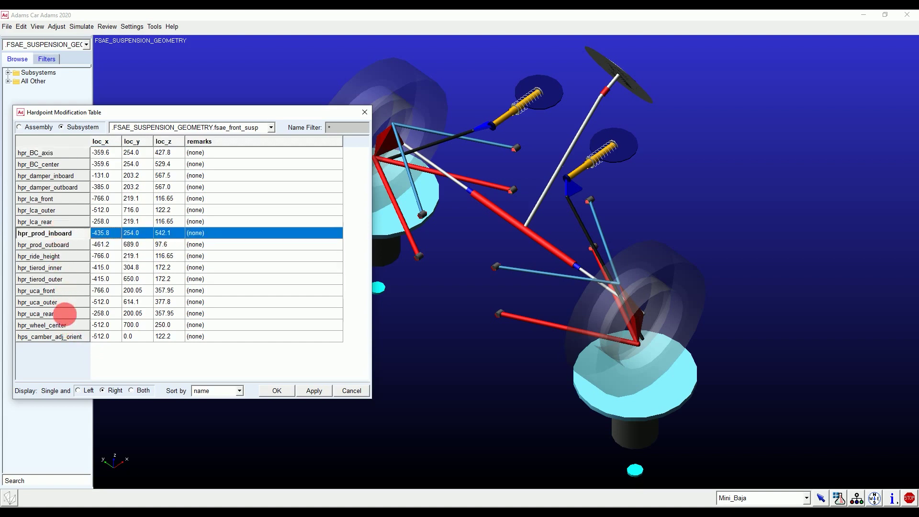
{"action": "left_click", "coordinate": [66, 326]}
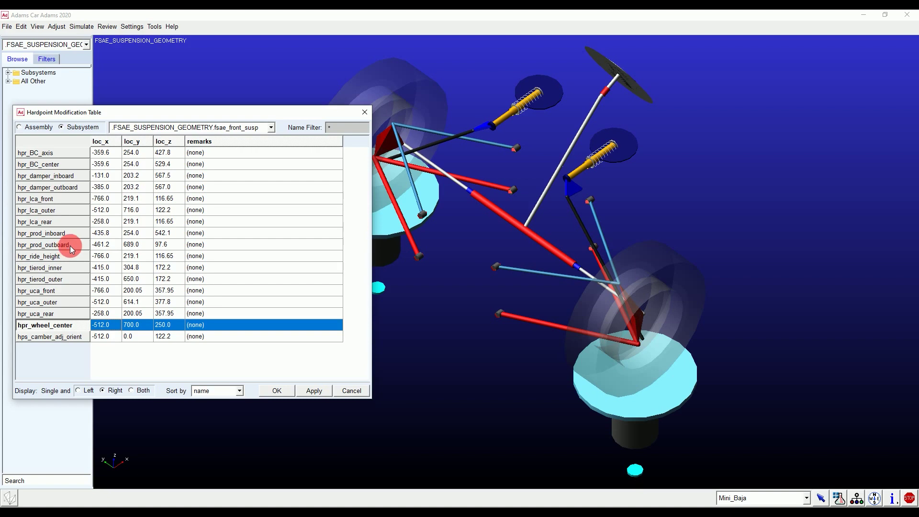
{"action": "left_click", "coordinate": [272, 129]}
{"action": "left_click", "coordinate": [255, 152]}
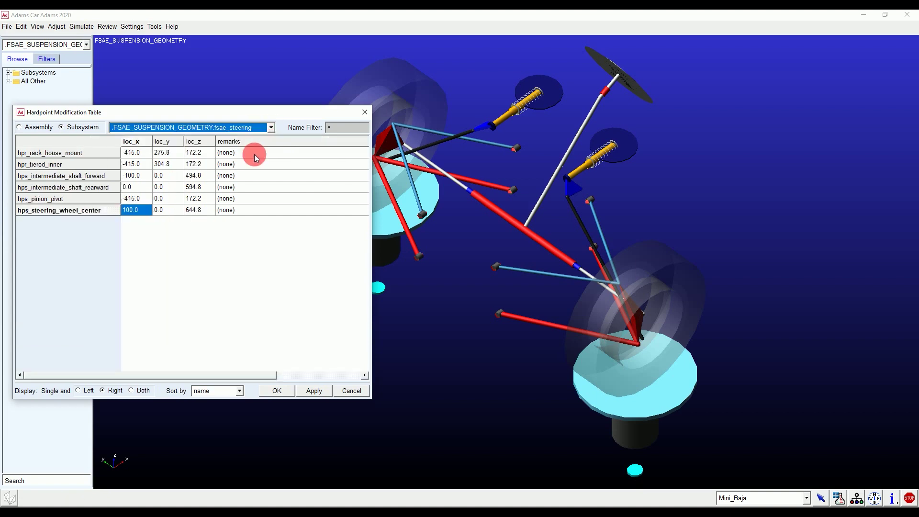
{"action": "left_click", "coordinate": [93, 153]}
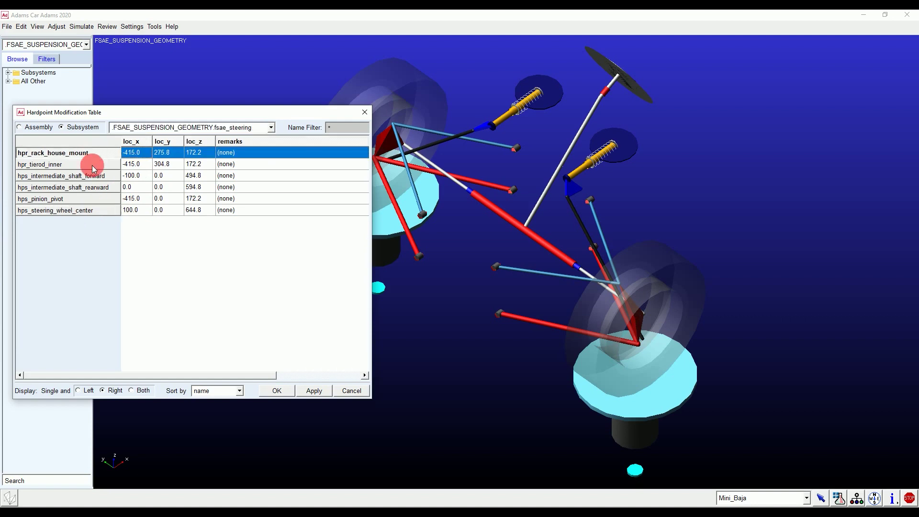
{"action": "left_click", "coordinate": [92, 165]}
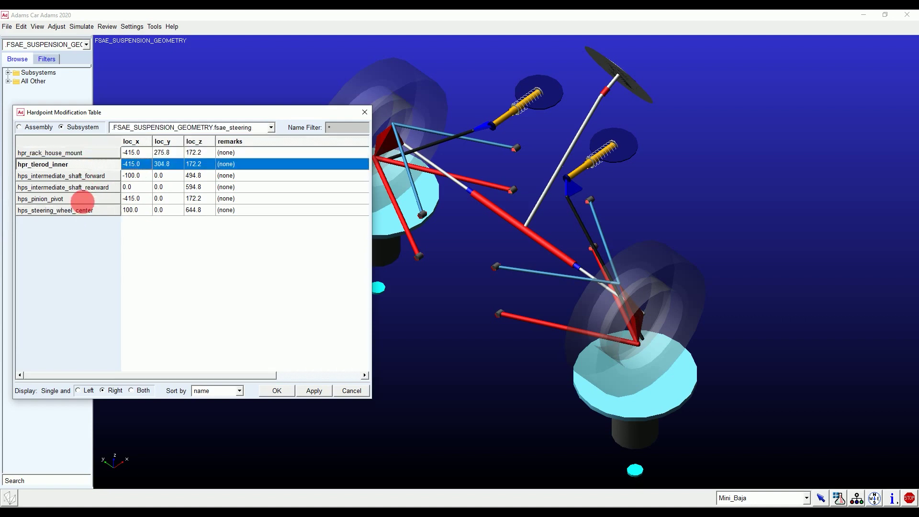
{"action": "left_click", "coordinate": [83, 200]}
{"action": "left_click", "coordinate": [83, 212]}
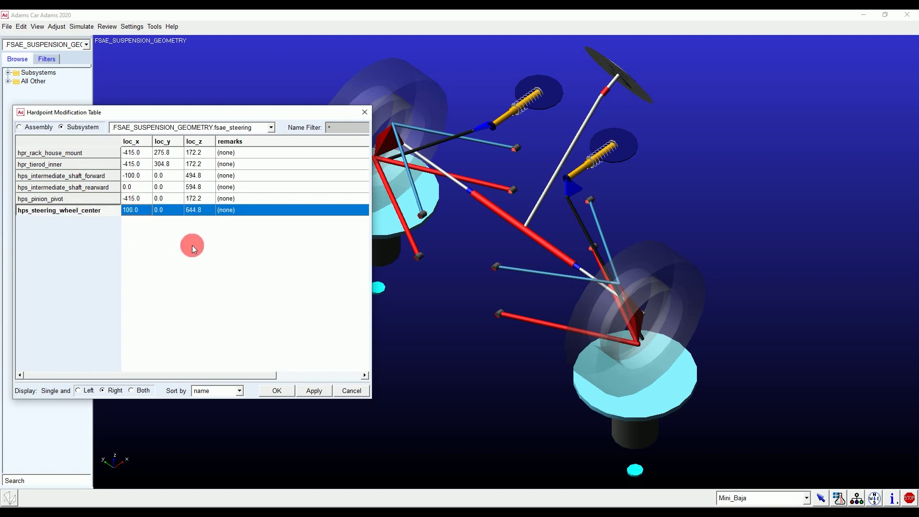
{"action": "left_click", "coordinate": [278, 392]}
{"action": "left_click", "coordinate": [56, 27]}
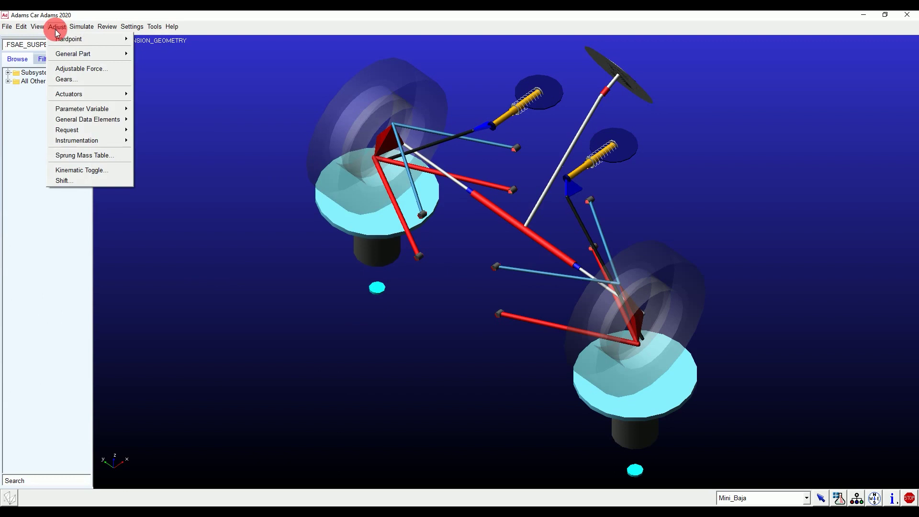
{"action": "left_click", "coordinate": [85, 70]}
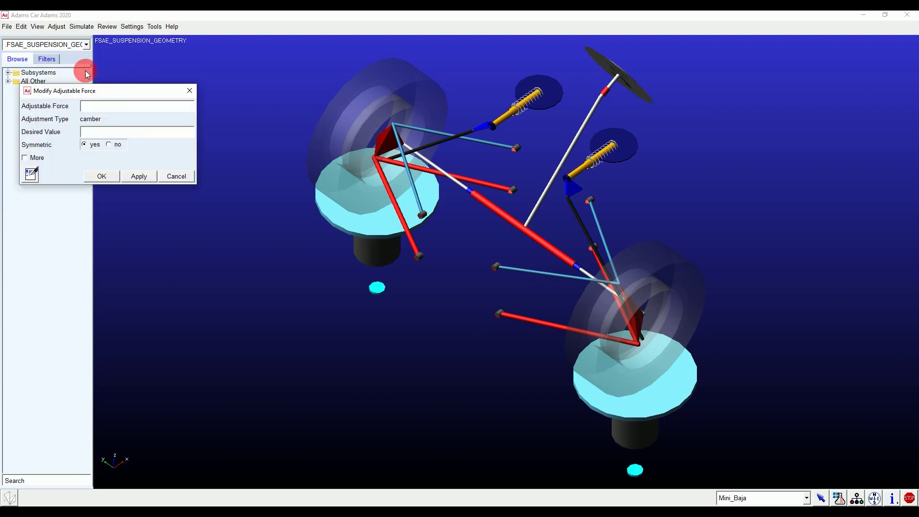
{"action": "left_click", "coordinate": [118, 134]}
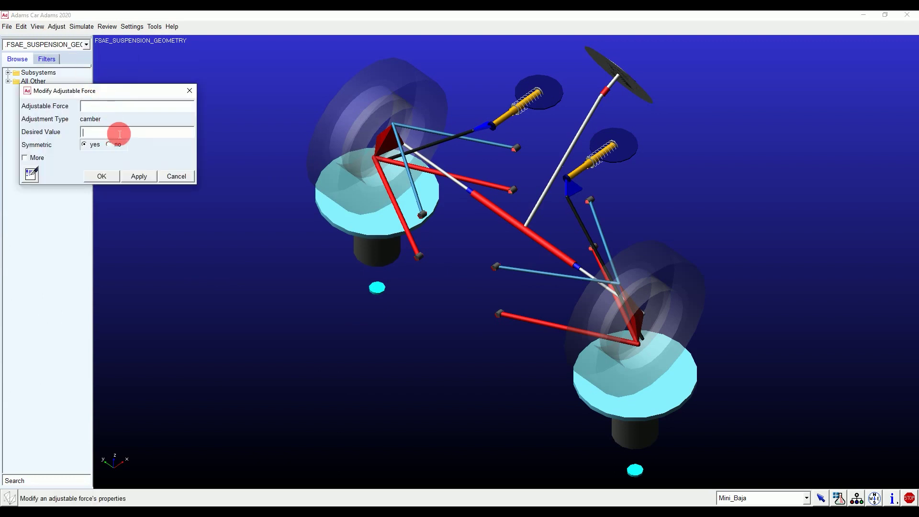
{"action": "right_click", "coordinate": [123, 107]}
{"action": "mouse_move", "coordinate": [153, 116]}
{"action": "mouse_move", "coordinate": [190, 127]}
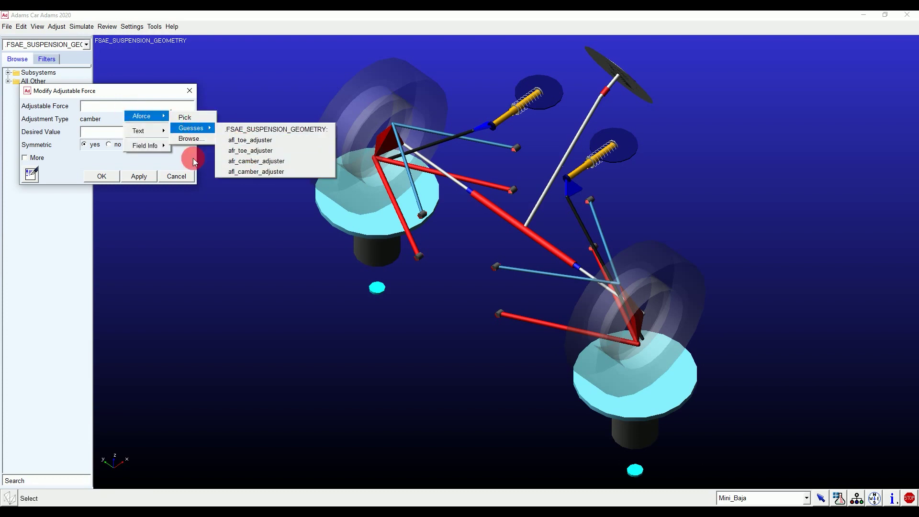
{"action": "left_click", "coordinate": [160, 141]}
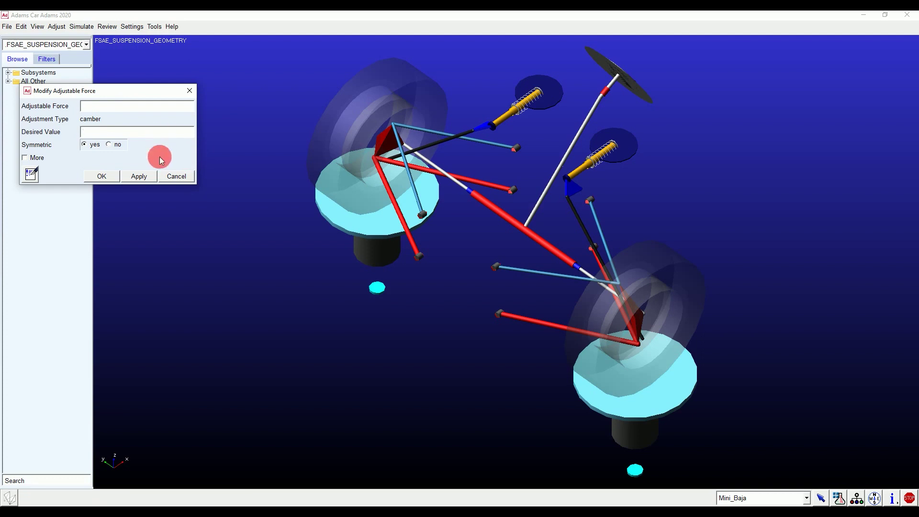
{"action": "left_click", "coordinate": [190, 176]}
{"action": "left_click", "coordinate": [58, 27]}
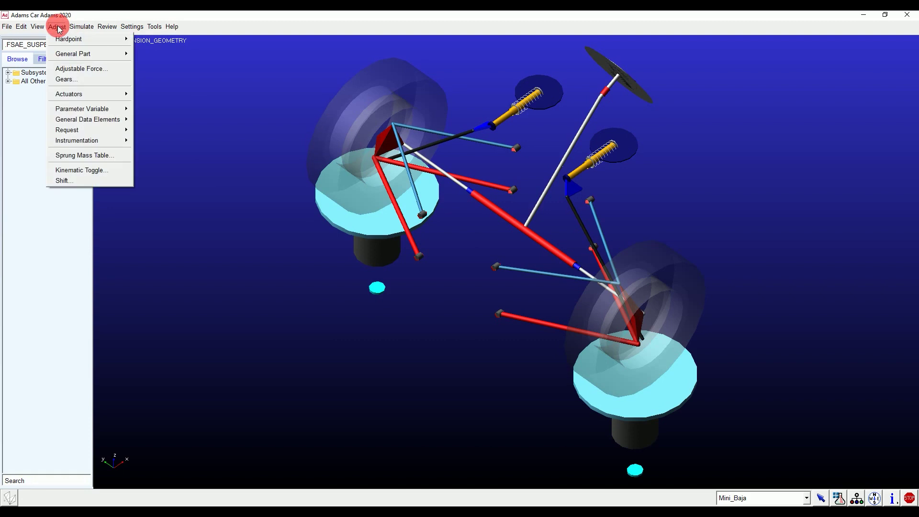
{"action": "left_click", "coordinate": [71, 78]}
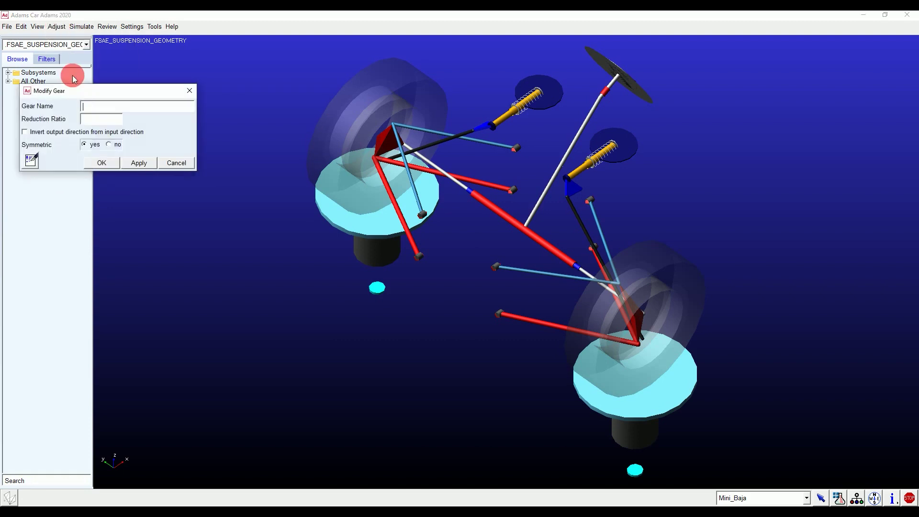
{"action": "right_click", "coordinate": [117, 107]}
{"action": "mouse_move", "coordinate": [126, 112]}
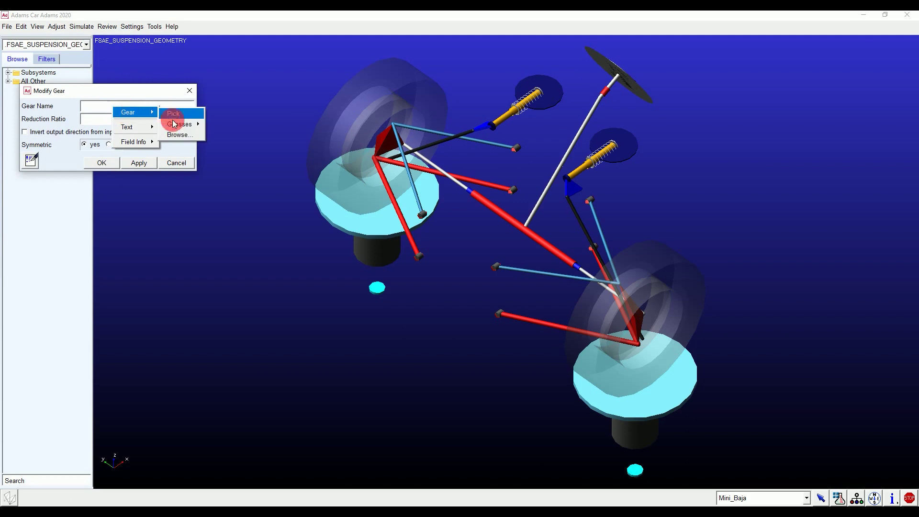
{"action": "mouse_move", "coordinate": [174, 124]}
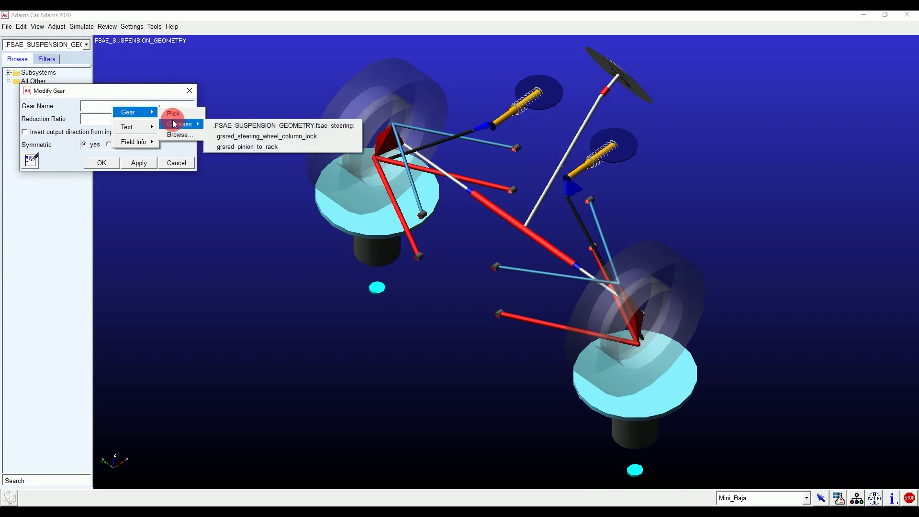
{"action": "left_click", "coordinate": [253, 145]}
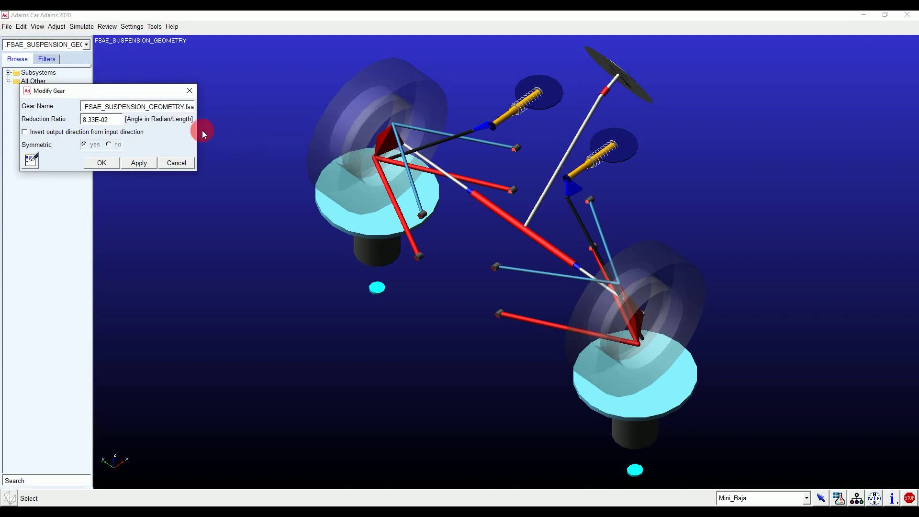
{"action": "left_click_drag", "start_coordinate": [119, 125], "coordinate": [82, 123]}
{"action": "left_click", "coordinate": [100, 163]}
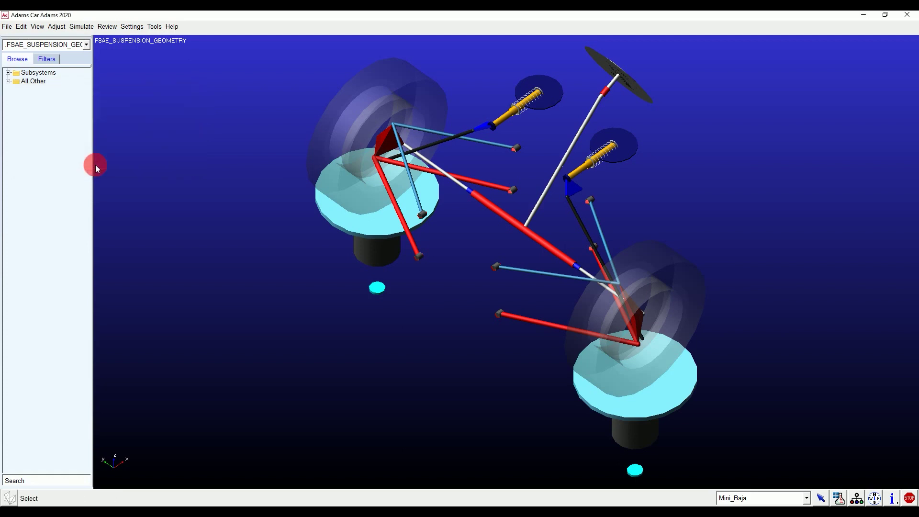
{"action": "left_click", "coordinate": [57, 29]}
{"action": "left_click", "coordinate": [86, 110]}
{"action": "left_click", "coordinate": [148, 123]}
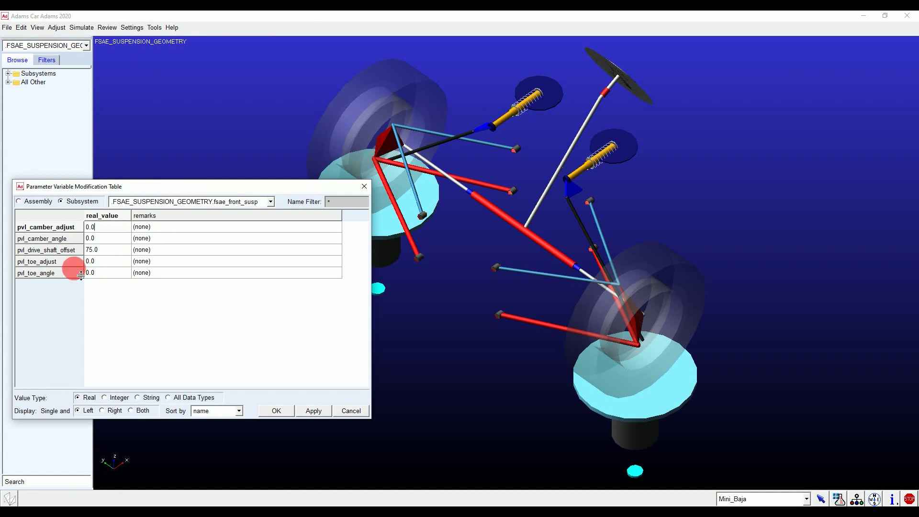
{"action": "left_click", "coordinate": [159, 217]}
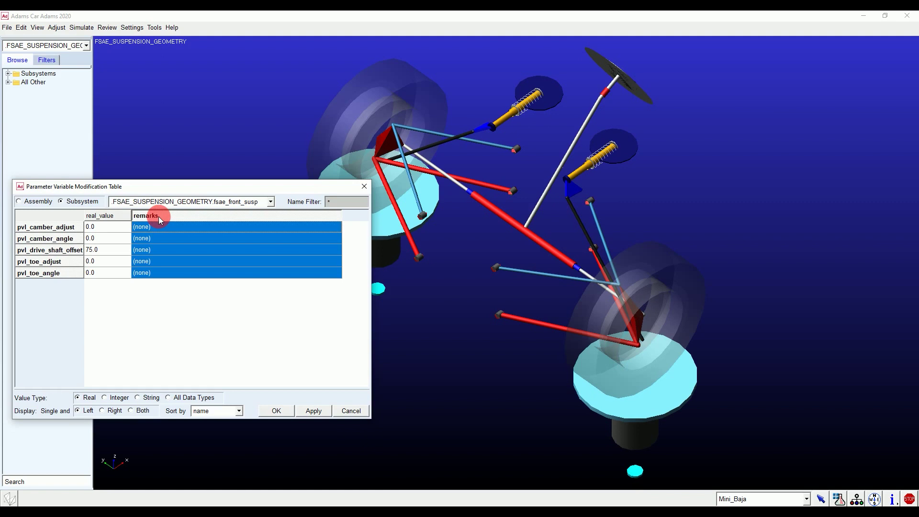
{"action": "left_click", "coordinate": [138, 300]}
{"action": "left_click", "coordinate": [115, 411]}
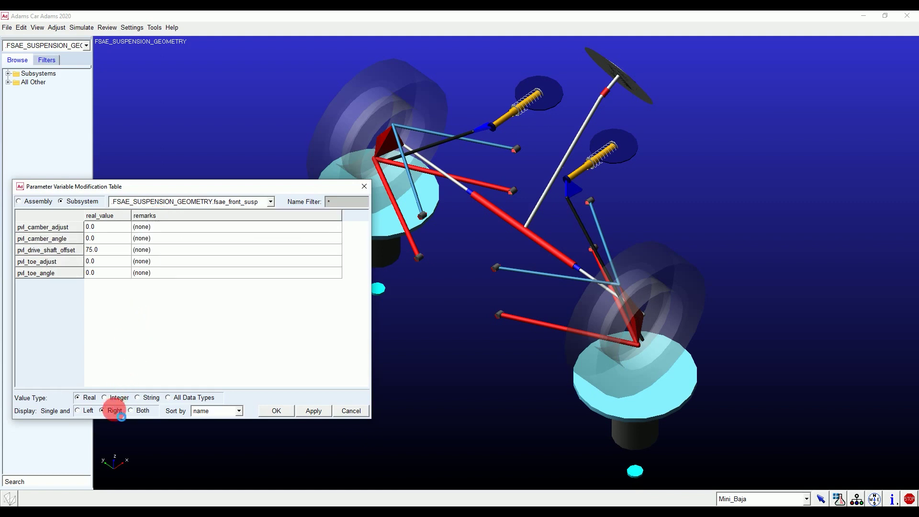
{"action": "left_click", "coordinate": [314, 411]}
{"action": "left_click", "coordinate": [94, 411]}
{"action": "left_click", "coordinate": [301, 411]}
{"action": "left_click", "coordinate": [260, 361]}
{"action": "left_click", "coordinate": [273, 203]}
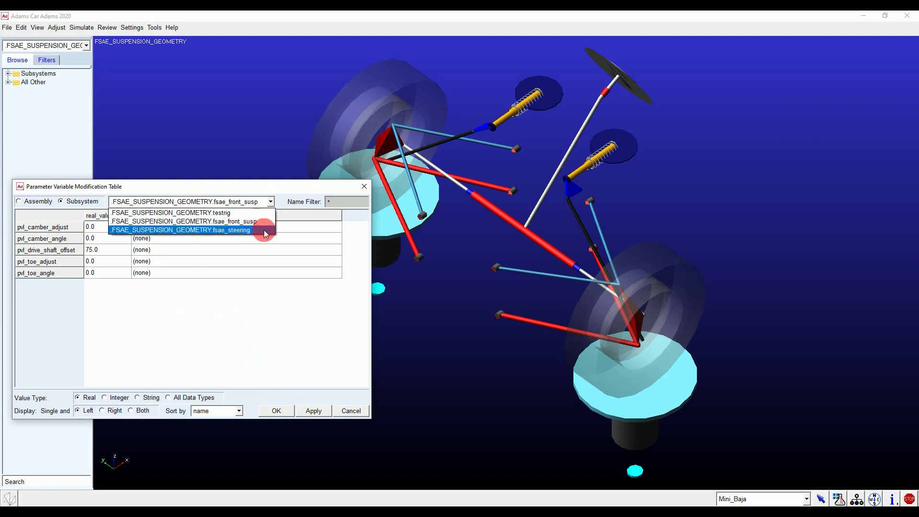
{"action": "left_click", "coordinate": [261, 230]}
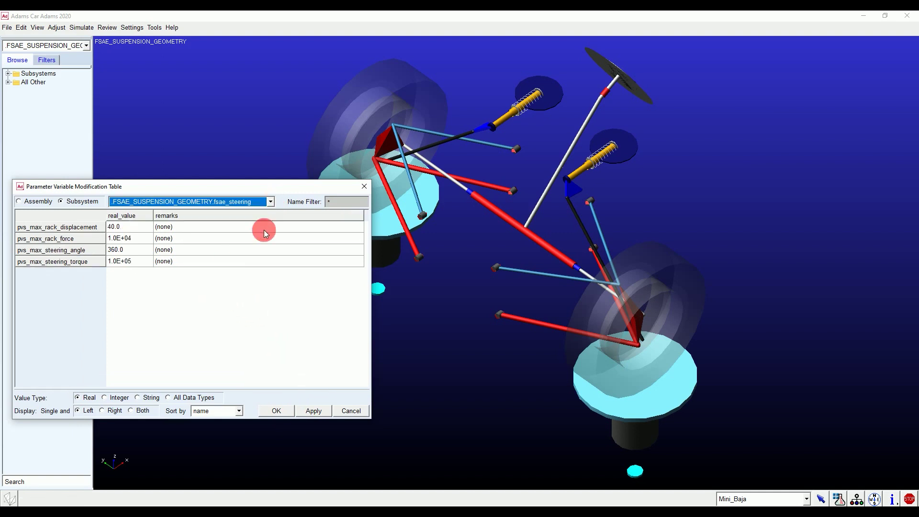
{"action": "left_click", "coordinate": [96, 227]}
{"action": "left_click", "coordinate": [90, 238]}
{"action": "left_click", "coordinate": [89, 250]}
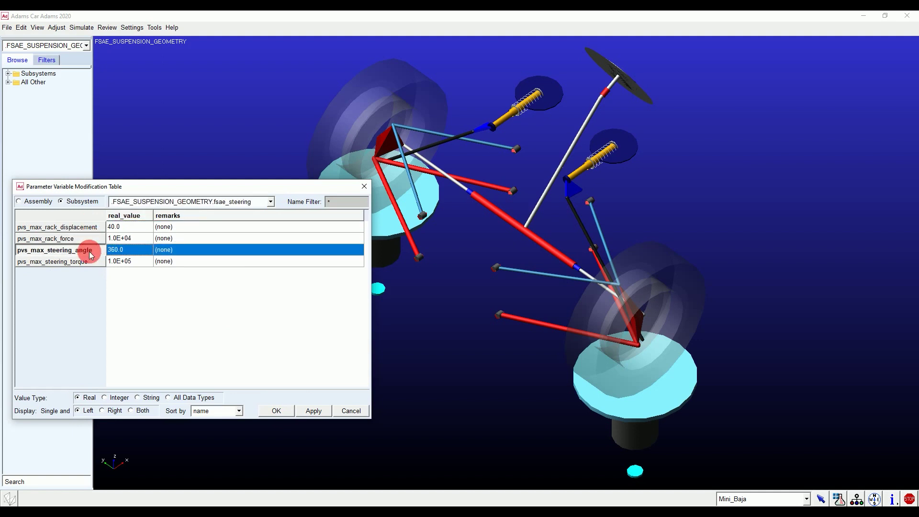
{"action": "left_click", "coordinate": [89, 262]}
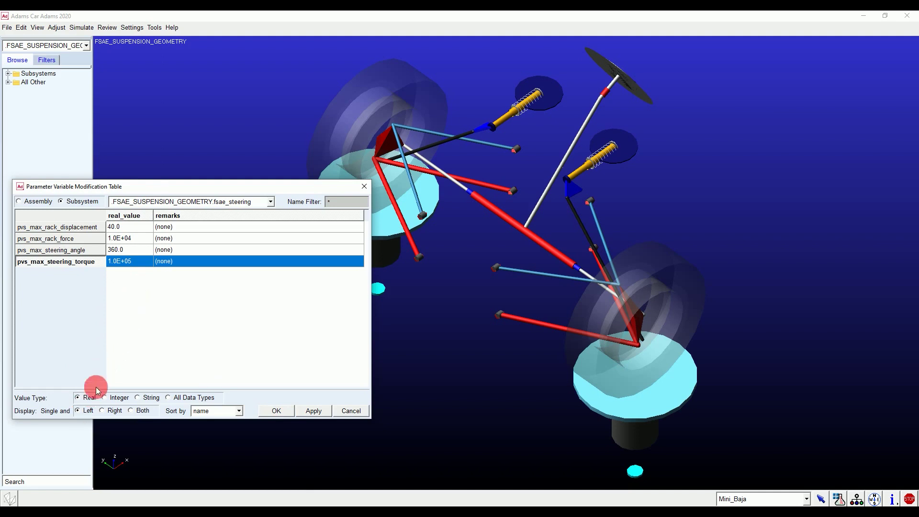
{"action": "left_click", "coordinate": [178, 216]}
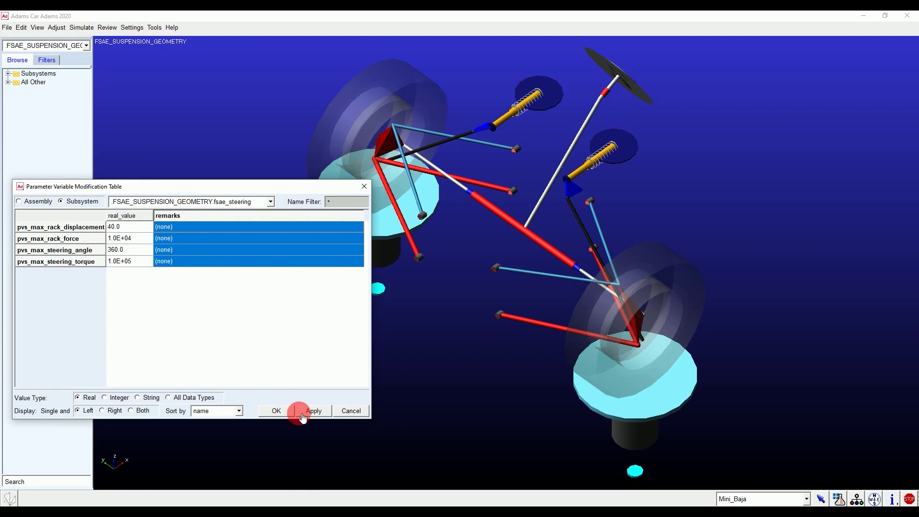
{"action": "left_click", "coordinate": [346, 412]}
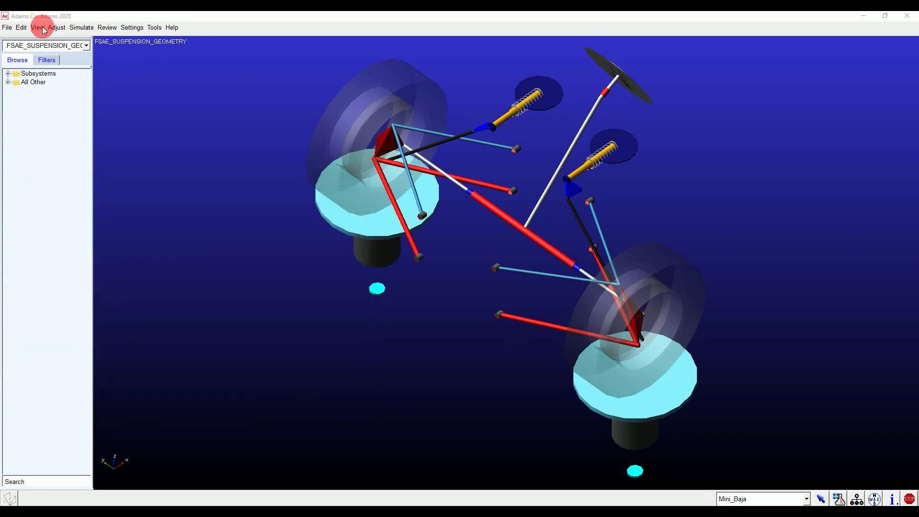
{"action": "left_click", "coordinate": [57, 27]}
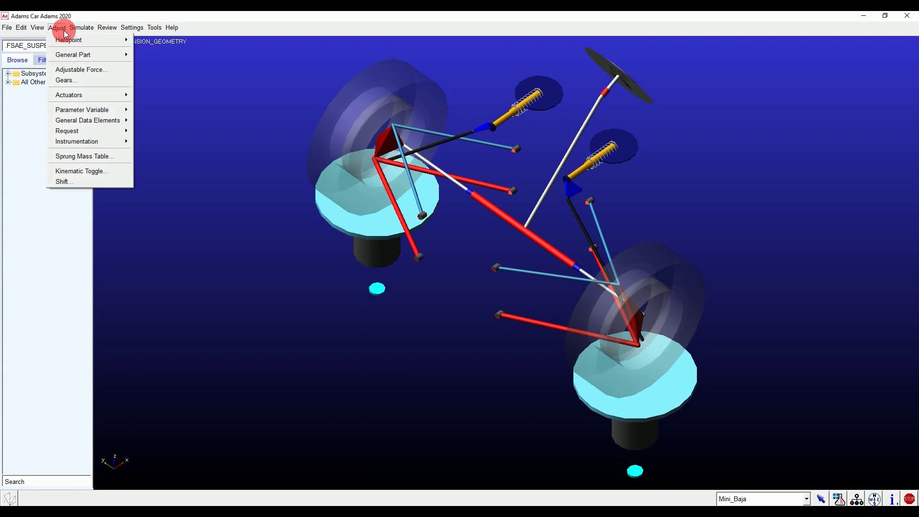
{"action": "left_click", "coordinate": [89, 156]}
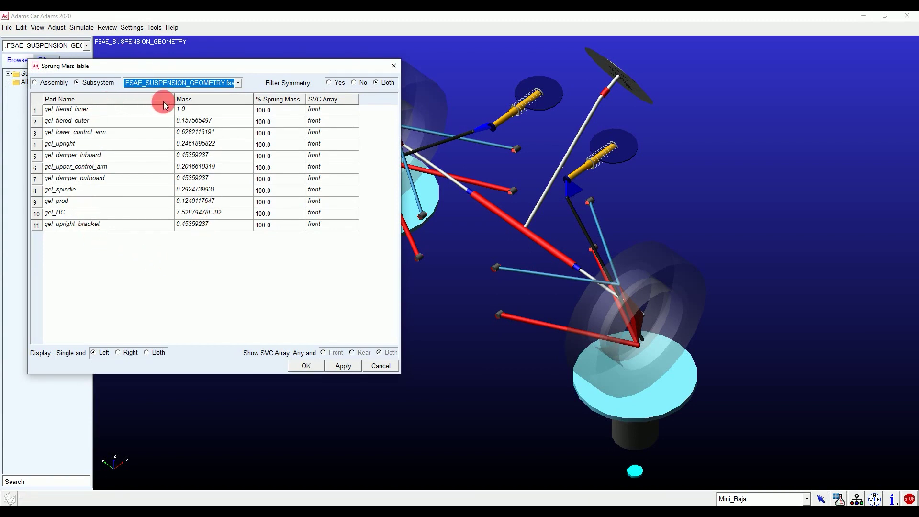
{"action": "left_click", "coordinate": [185, 100]}
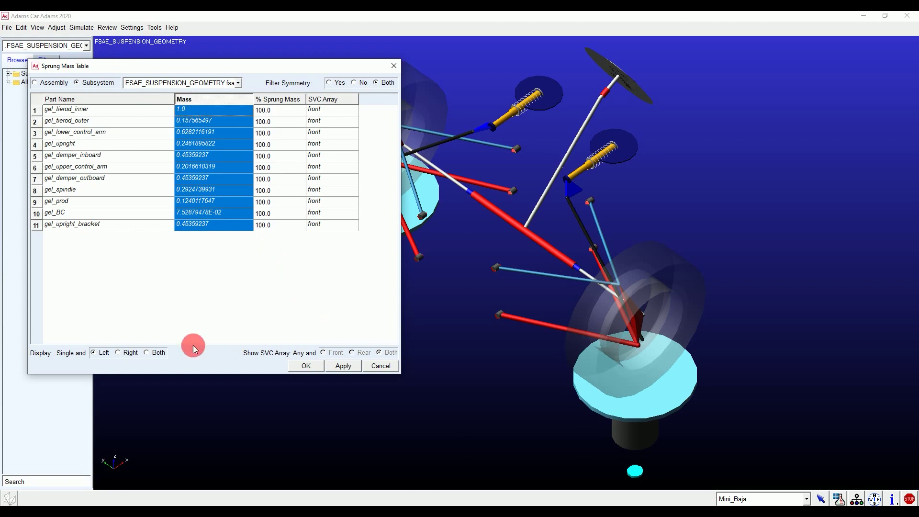
{"action": "left_click", "coordinate": [119, 353]}
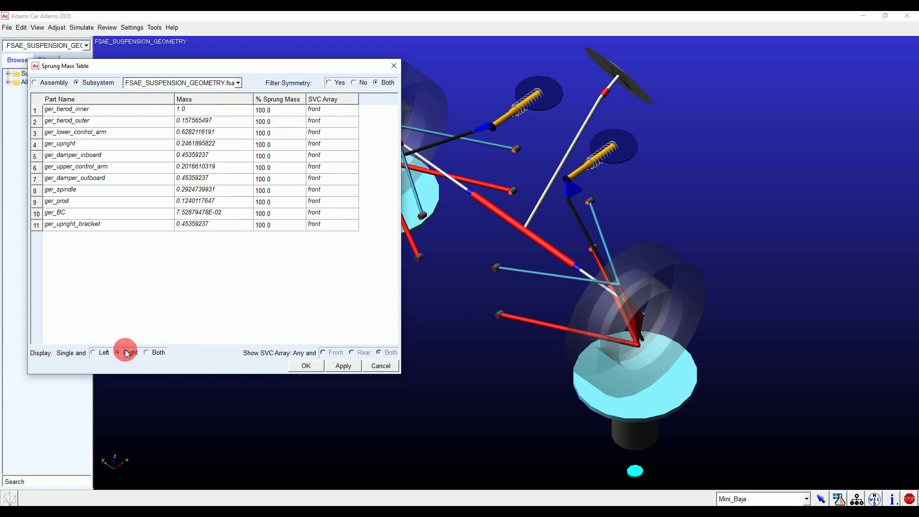
{"action": "left_click", "coordinate": [231, 102]}
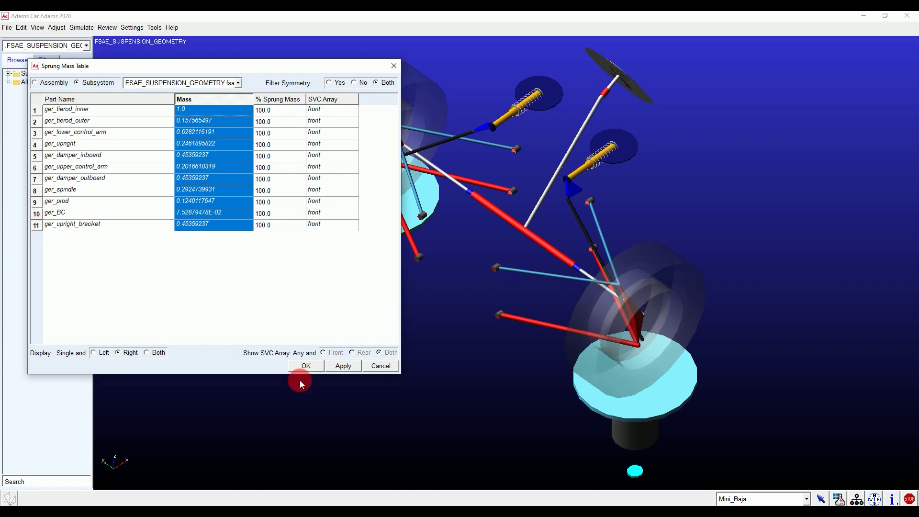
{"action": "left_click", "coordinate": [390, 366]}
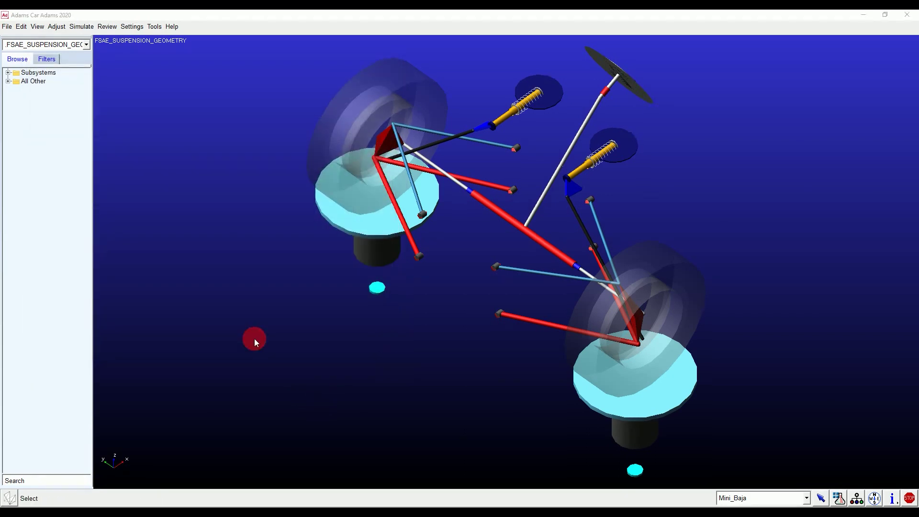
Switch to the front view and open the ride damper's Modify Damper dialog
{"action": "right_click", "coordinate": [254, 338]}
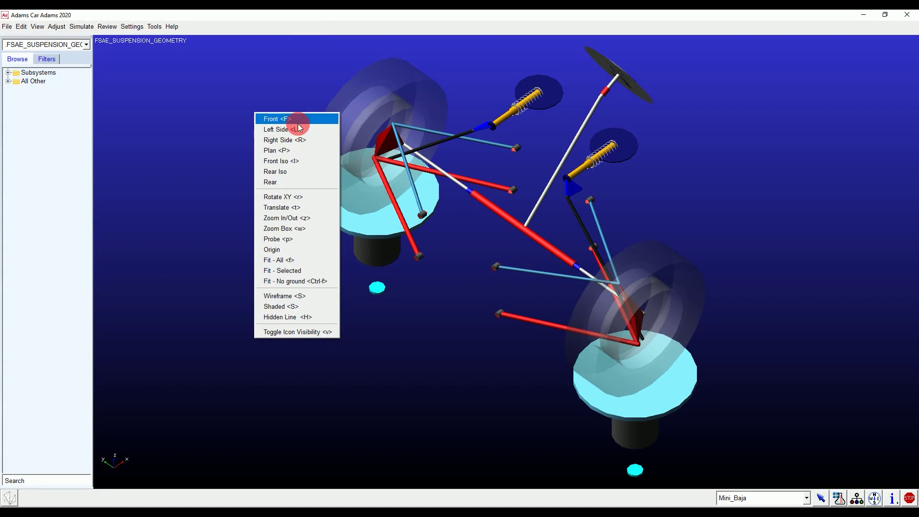
{"action": "left_click", "coordinate": [298, 124]}
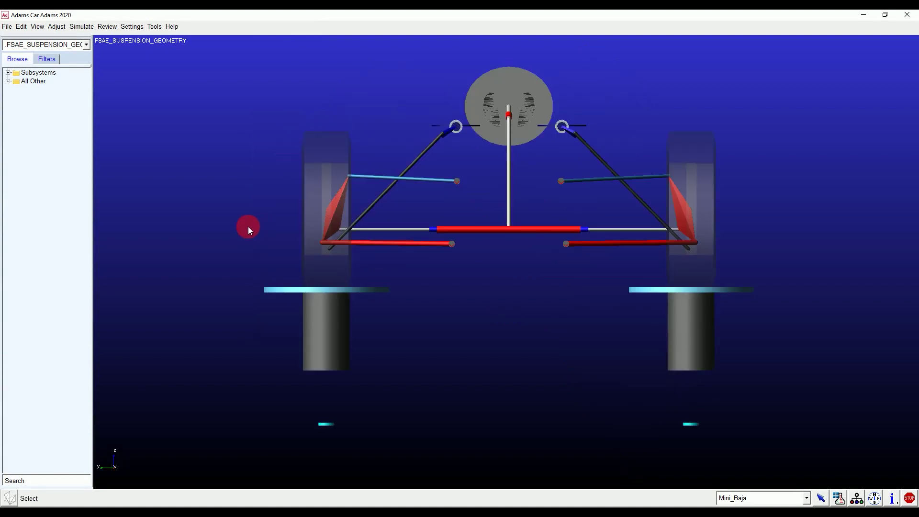
{"action": "right_click", "coordinate": [458, 126]}
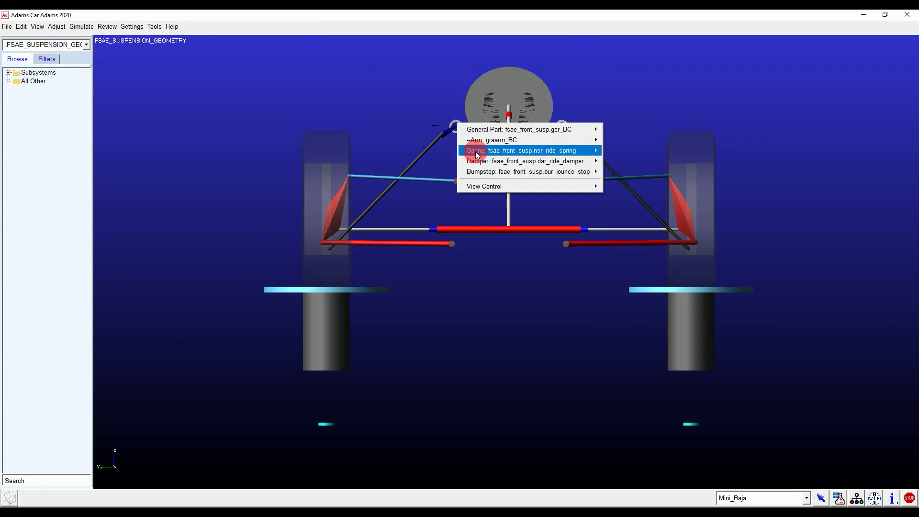
{"action": "mouse_move", "coordinate": [479, 161]}
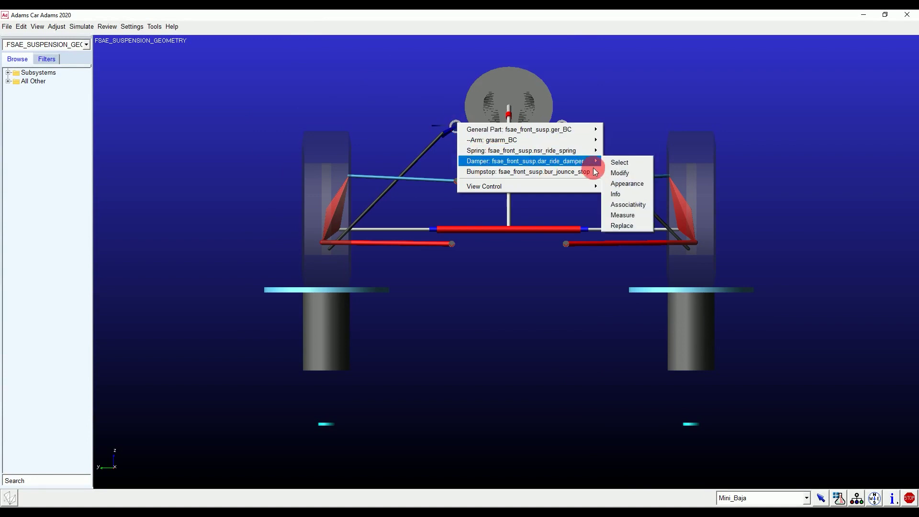
{"action": "left_click", "coordinate": [619, 163]}
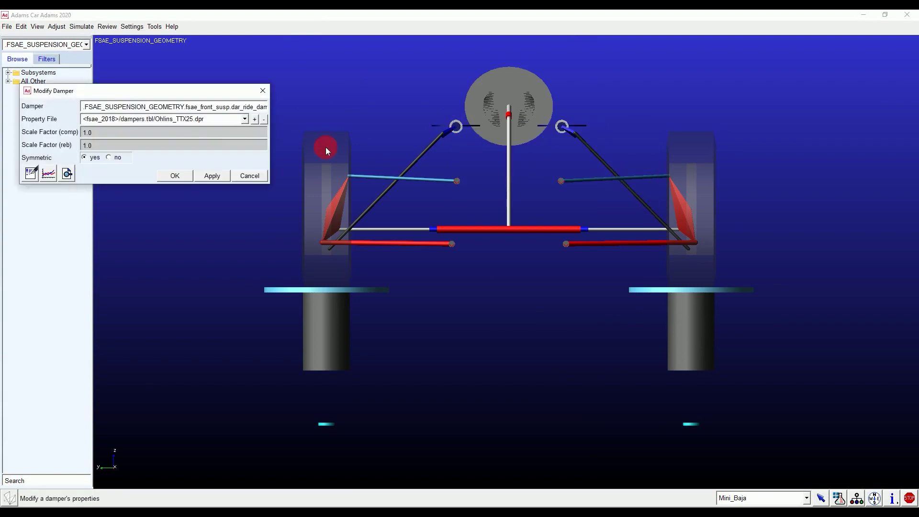
Plot the damper curve, drag point 9, close without saving Ohlins_TTX25.dpr, and confirm
{"action": "left_click", "coordinate": [49, 175]}
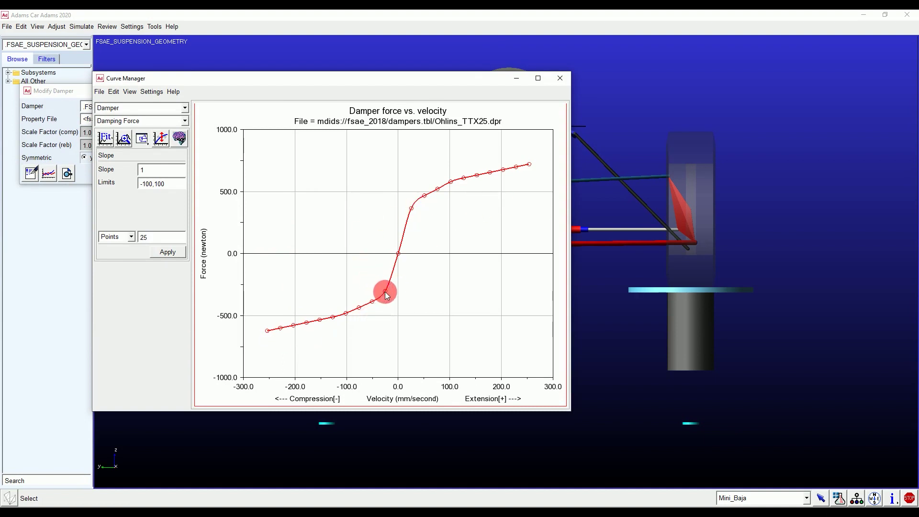
{"action": "left_click", "coordinate": [161, 139]}
{"action": "mouse_move", "coordinate": [387, 291]}
{"action": "left_mouse_down"}
{"action": "mouse_move", "coordinate": [386, 271]}
{"action": "mouse_move", "coordinate": [388, 291]}
{"action": "left_mouse_up"}
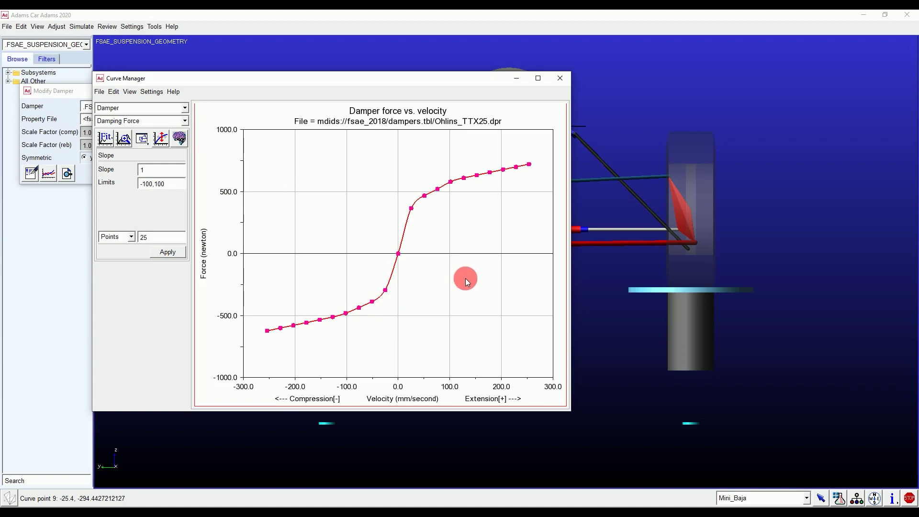
{"action": "left_click", "coordinate": [560, 77]}
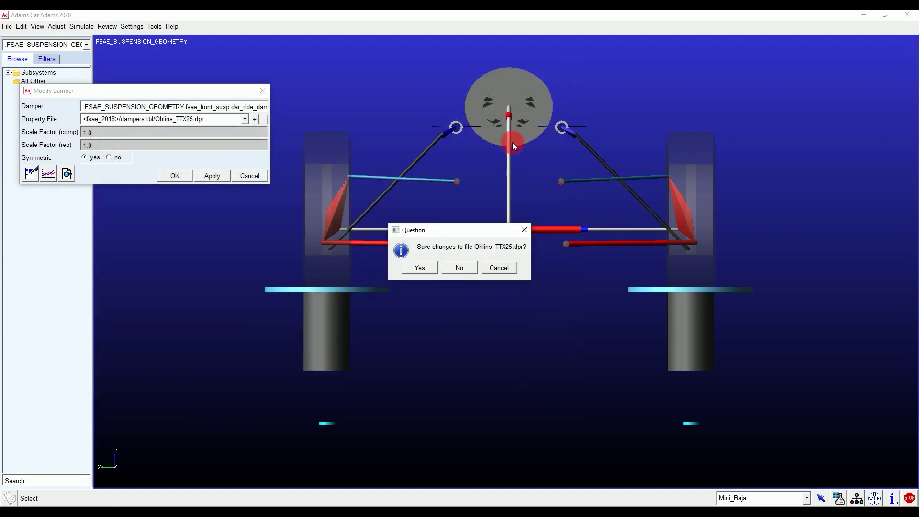
{"action": "left_click", "coordinate": [461, 268]}
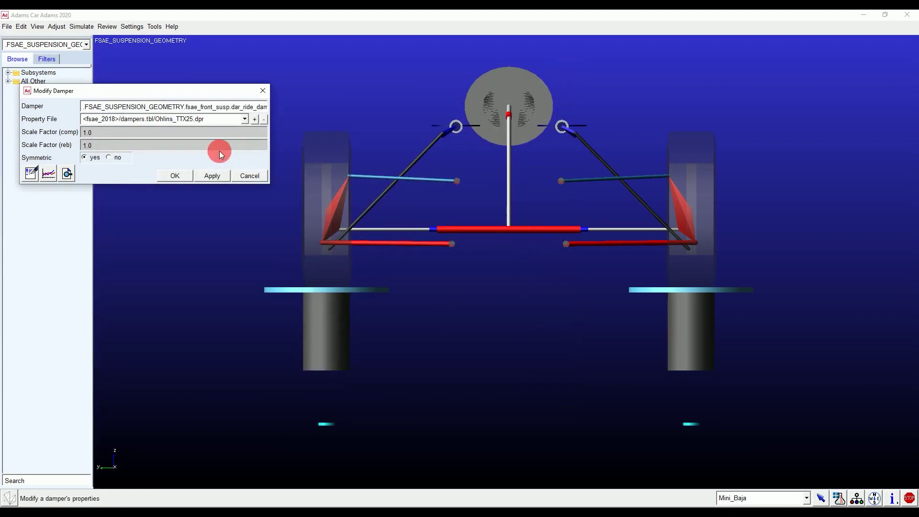
{"action": "left_click", "coordinate": [180, 176]}
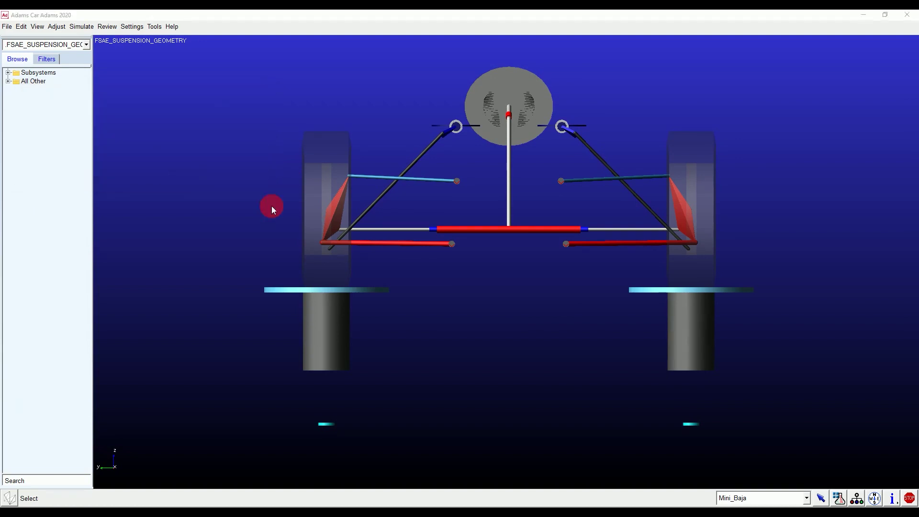
{"action": "left_click", "coordinate": [81, 26]}
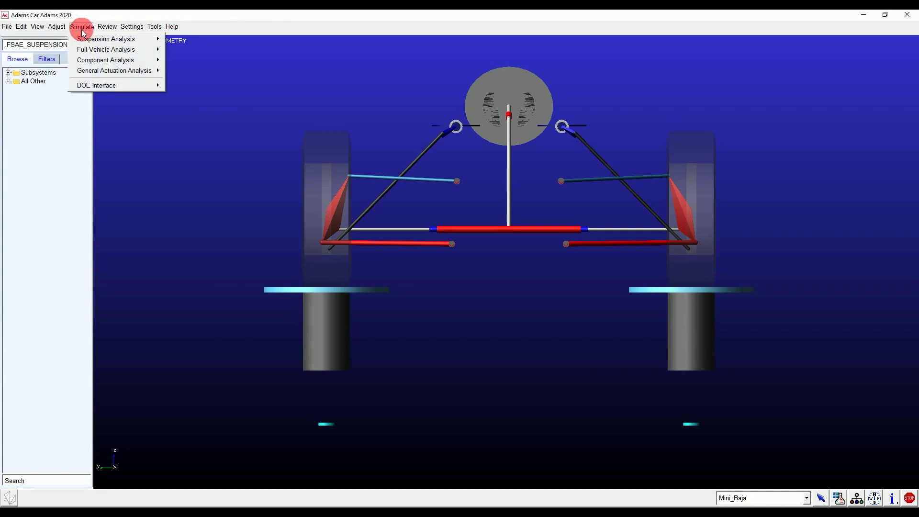
{"action": "mouse_move", "coordinate": [96, 39]}
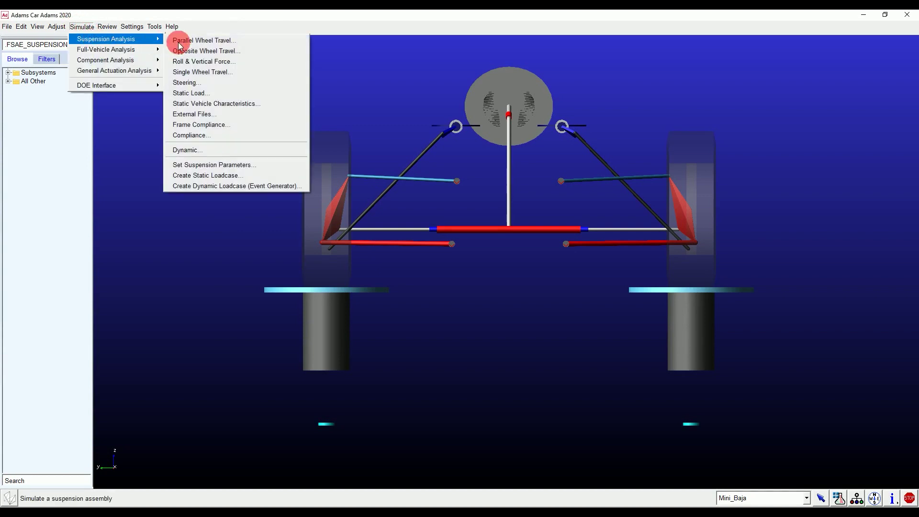
{"action": "left_click", "coordinate": [210, 162]}
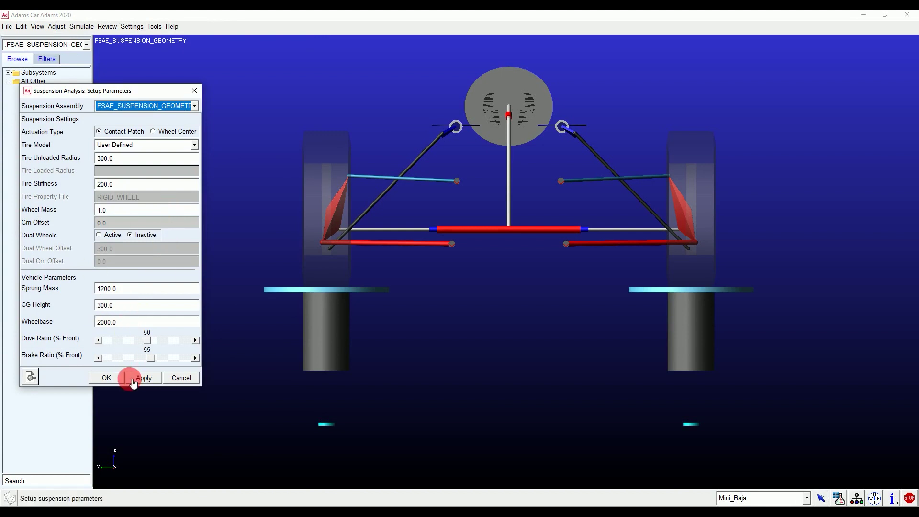
{"action": "left_click", "coordinate": [174, 380]}
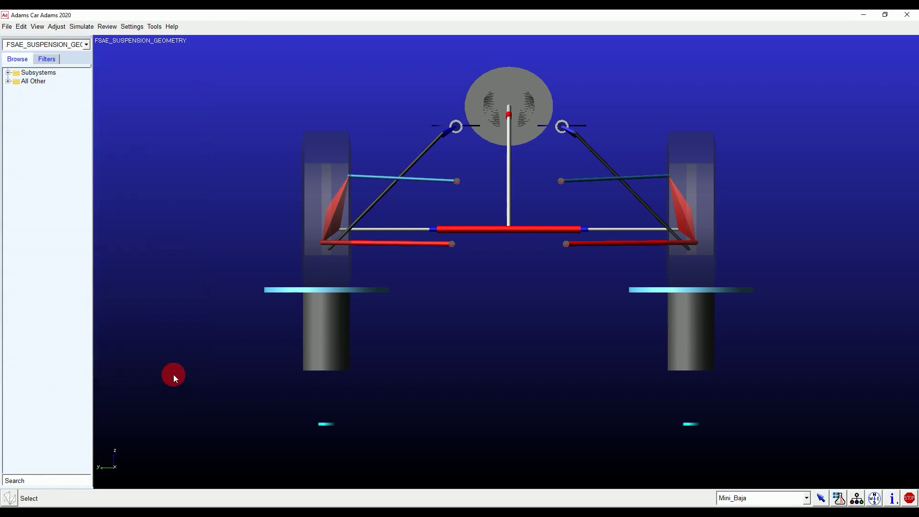
{"action": "left_click", "coordinate": [79, 26]}
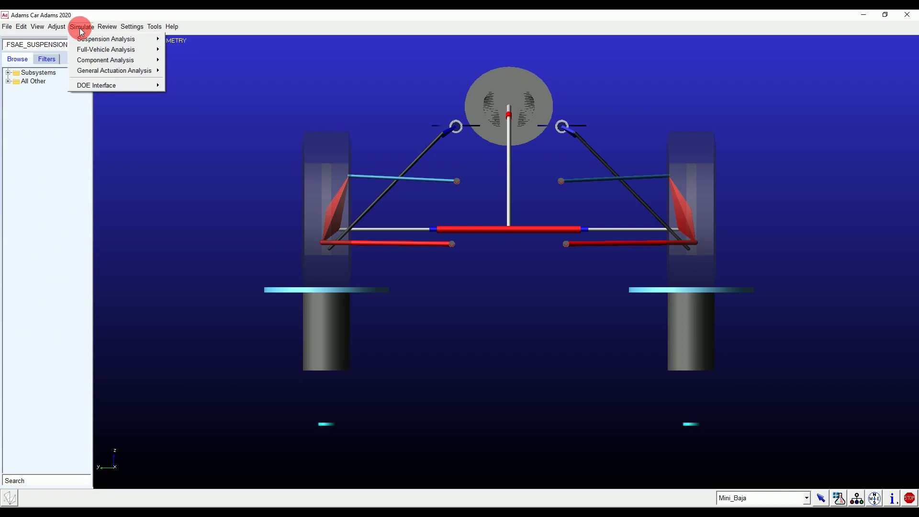
{"action": "mouse_move", "coordinate": [129, 38]}
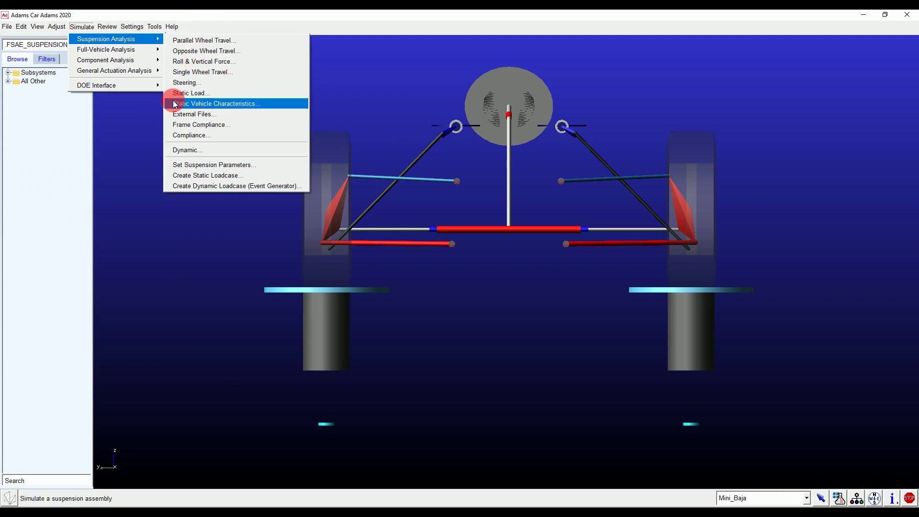
{"action": "left_click", "coordinate": [118, 172]}
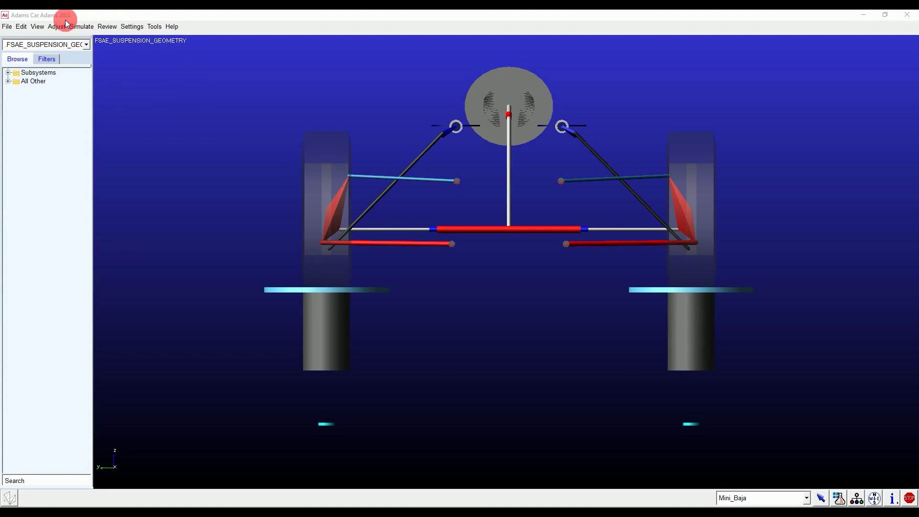
{"action": "left_click", "coordinate": [81, 27]}
{"action": "mouse_move", "coordinate": [92, 41]}
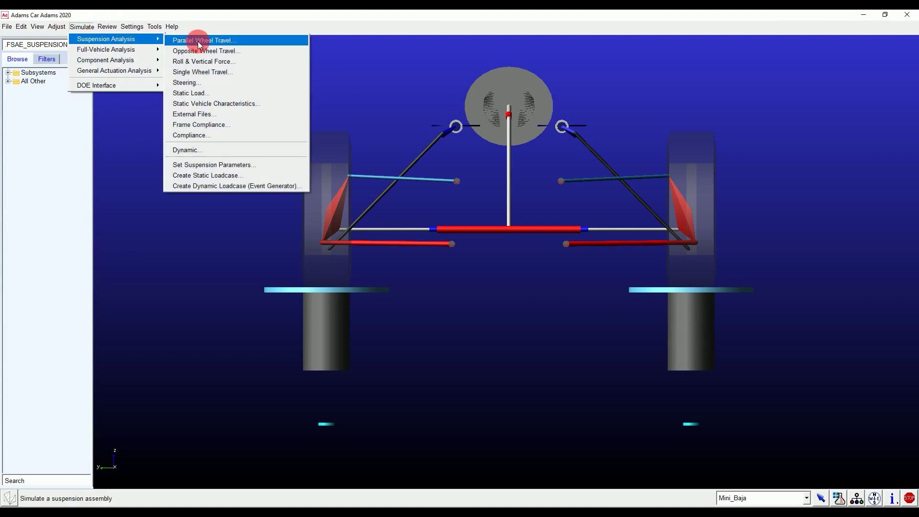
Start a steering analysis with output prefix FSAE_STEERING_ANALYSIS
{"action": "left_click", "coordinate": [191, 82]}
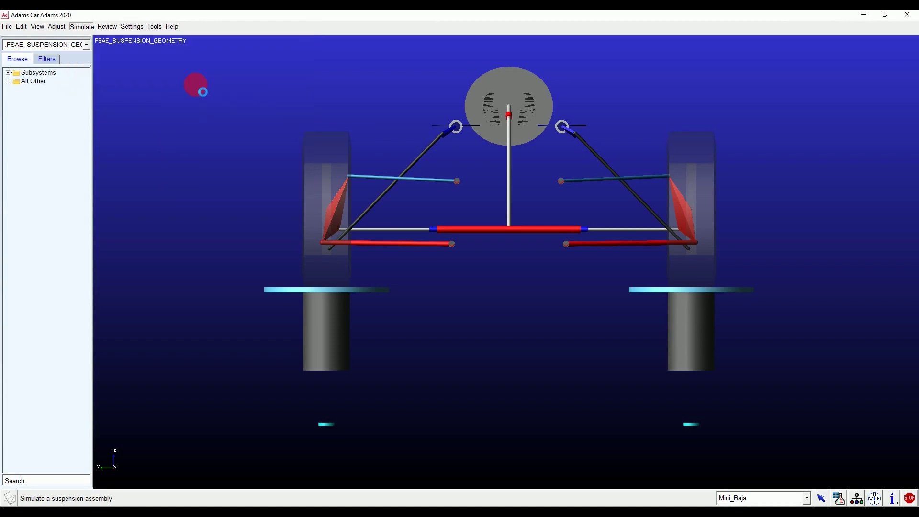
{"action": "left_click_drag", "start_coordinate": [252, 90], "coordinate": [254, 90]}
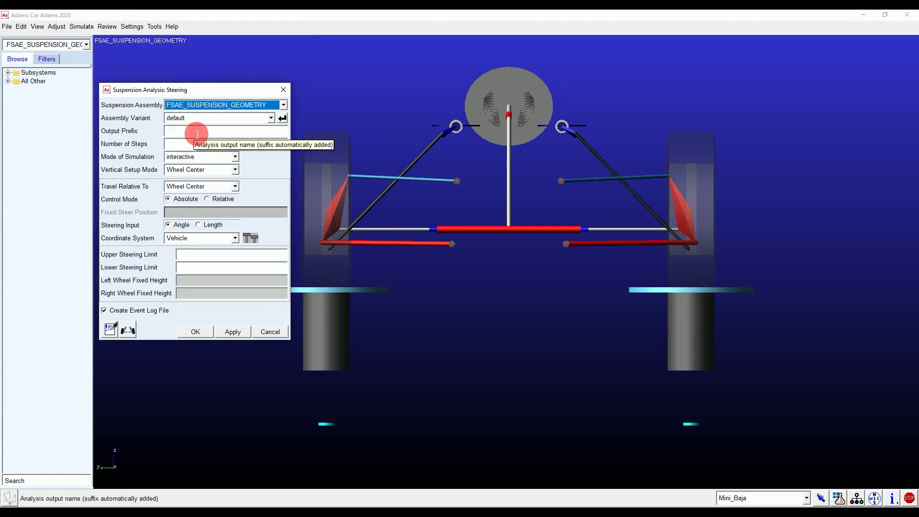
{"action": "left_click", "coordinate": [197, 133]}
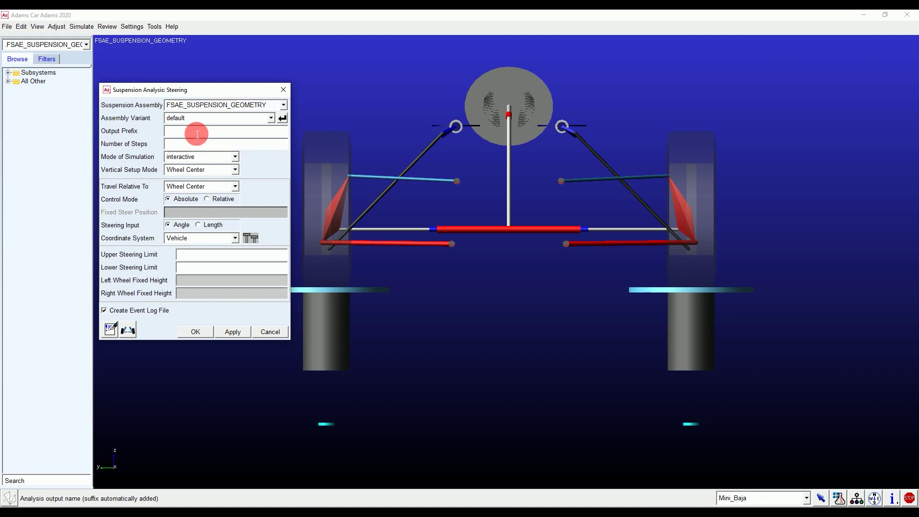
{"action": "type", "text": "FSAE_STEERING_ANAlysis"}
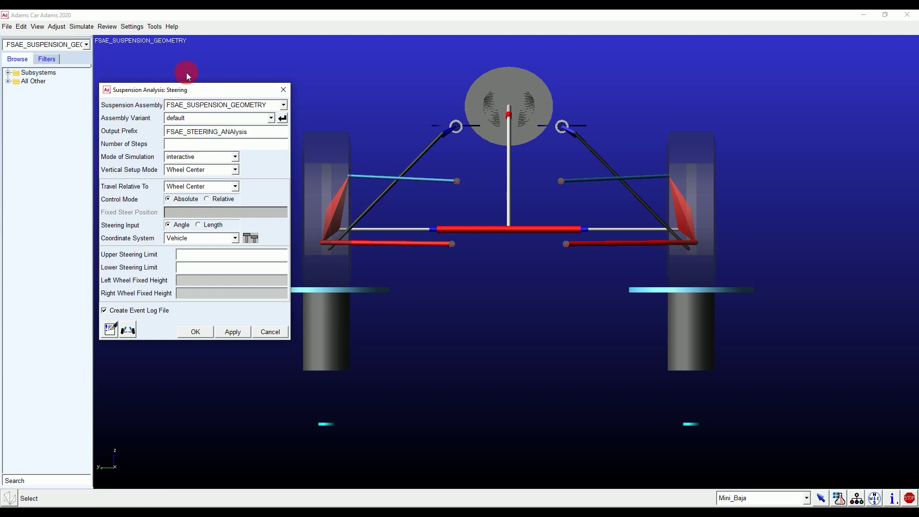
{"action": "key", "text": "BackSpace"}
{"action": "key", "text": "BackSpace"}
{"action": "key", "text": "BackSpace"}
{"action": "key", "text": "BackSpace"}
{"action": "type", "text": "YSIS"}
Set 500 steps with steering limits 180 and -180, run it, and close the log
{"action": "left_click", "coordinate": [211, 148]}
{"action": "type", "text": "500"}
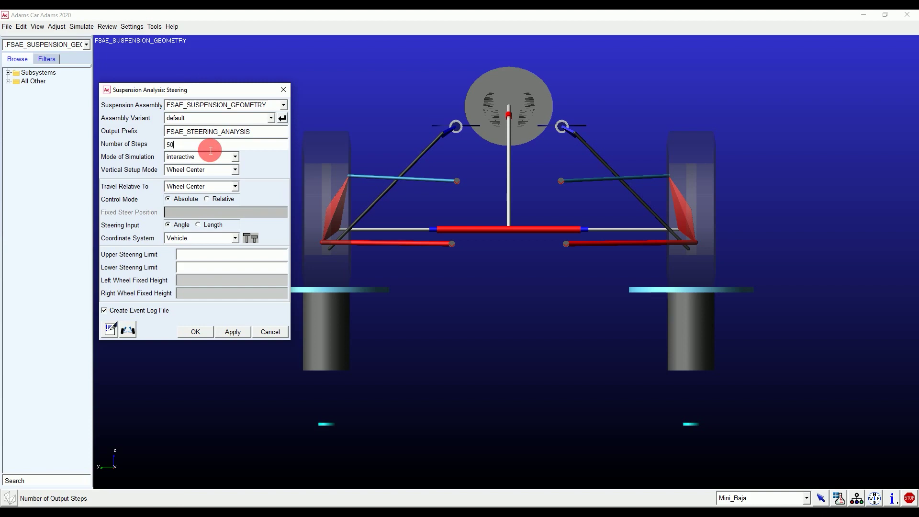
{"action": "left_click", "coordinate": [203, 260]}
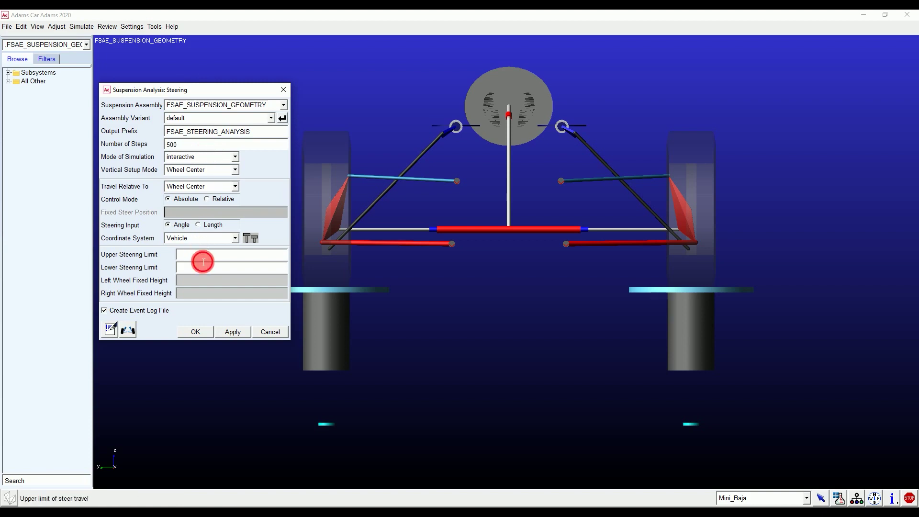
{"action": "type", "text": "180"}
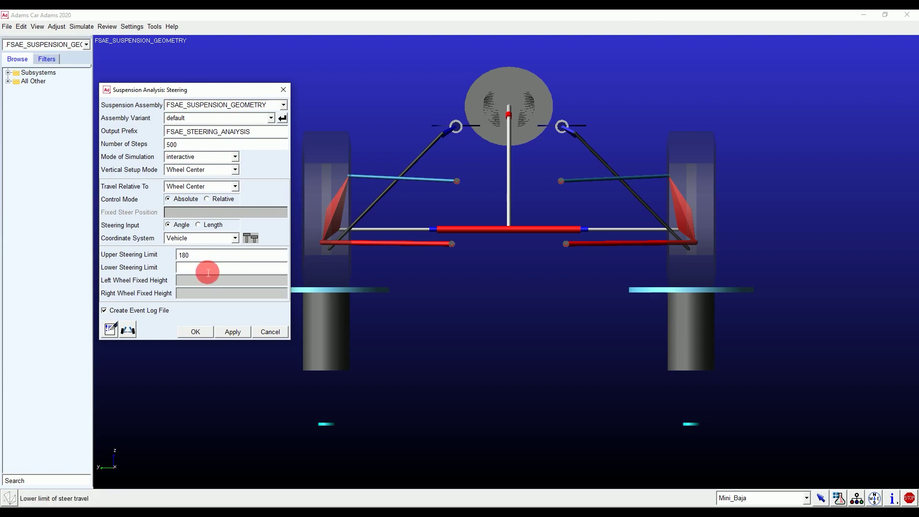
{"action": "left_click", "coordinate": [208, 273]}
{"action": "type", "text": "-180"}
{"action": "left_click", "coordinate": [203, 334]}
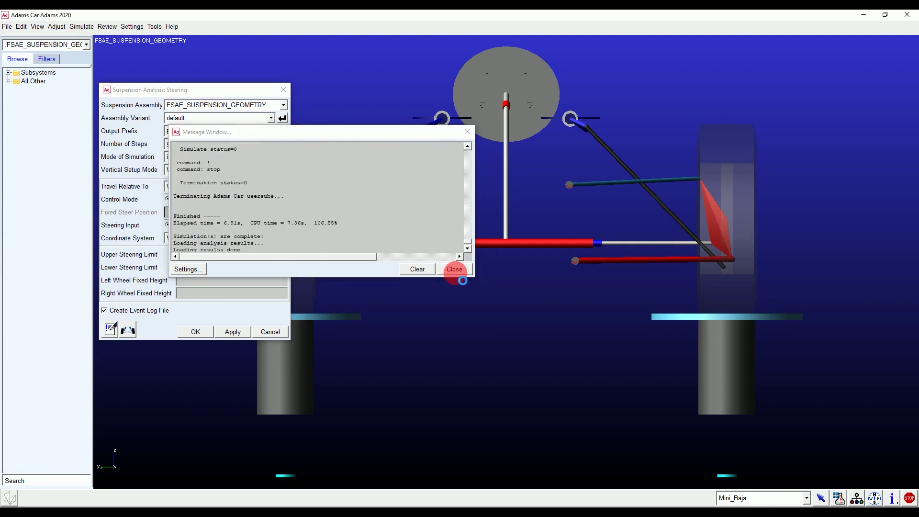
{"action": "left_click", "coordinate": [455, 269]}
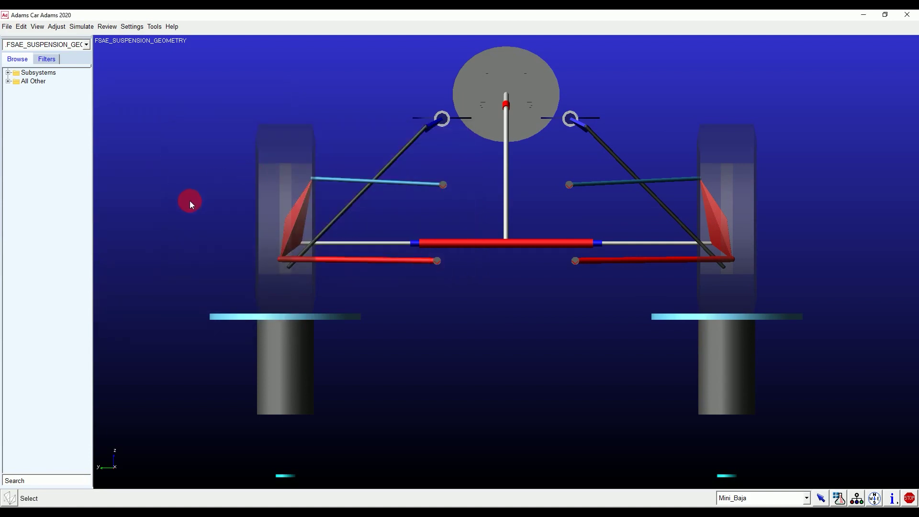
Open Animation Controls and move the dialog to the left
{"action": "left_click", "coordinate": [107, 26]}
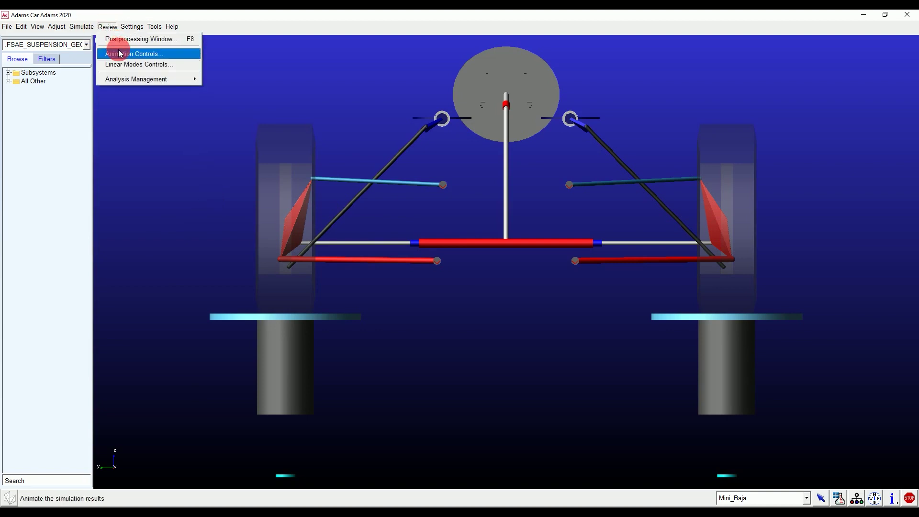
{"action": "left_click", "coordinate": [125, 53]}
{"action": "left_click_drag", "start_coordinate": [550, 118], "coordinate": [160, 134]}
{"action": "left_click", "coordinate": [513, 367]}
Switch the model to an isometric view and play the steering animation
{"action": "right_click", "coordinate": [513, 367]}
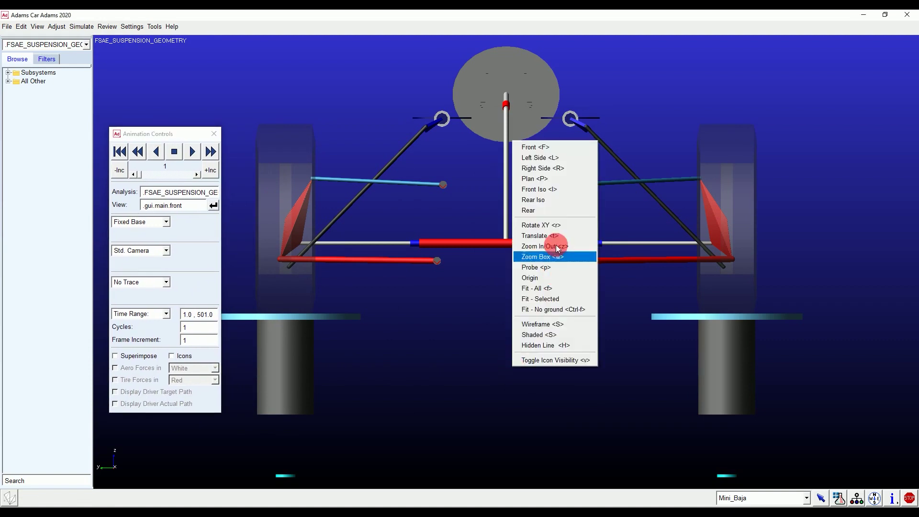
{"action": "left_click", "coordinate": [551, 189]}
{"action": "left_click", "coordinate": [213, 191]}
{"action": "left_click", "coordinate": [191, 152]}
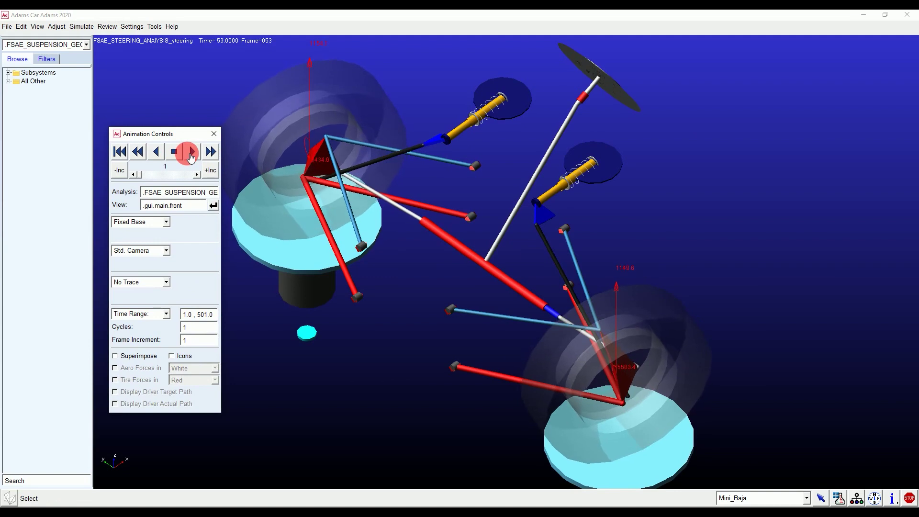
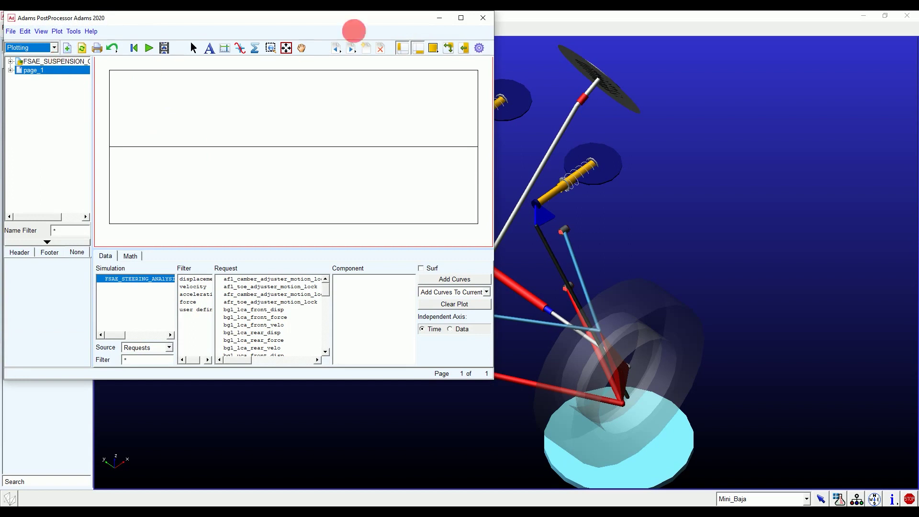
Maximize PostProcessor and split the page into two side-by-side views
{"action": "left_click", "coordinate": [462, 19]}
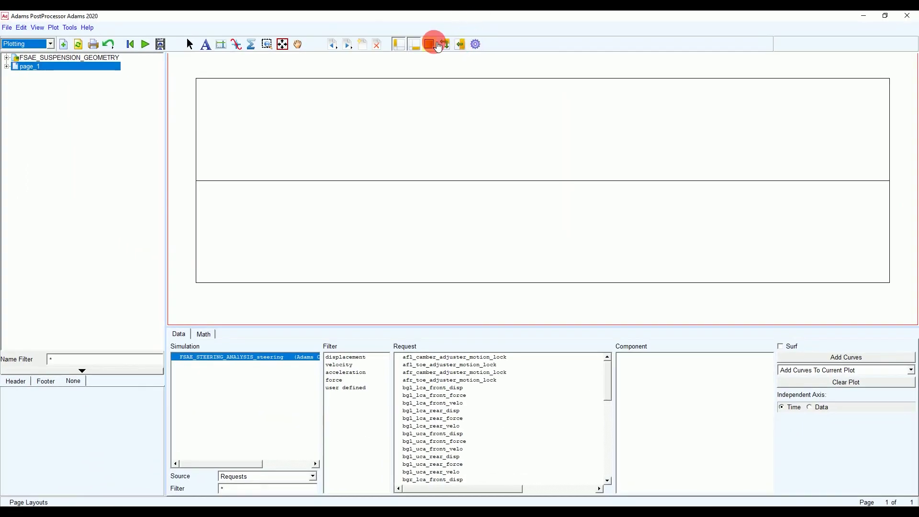
{"action": "left_click_drag", "start_coordinate": [438, 46], "coordinate": [458, 51]}
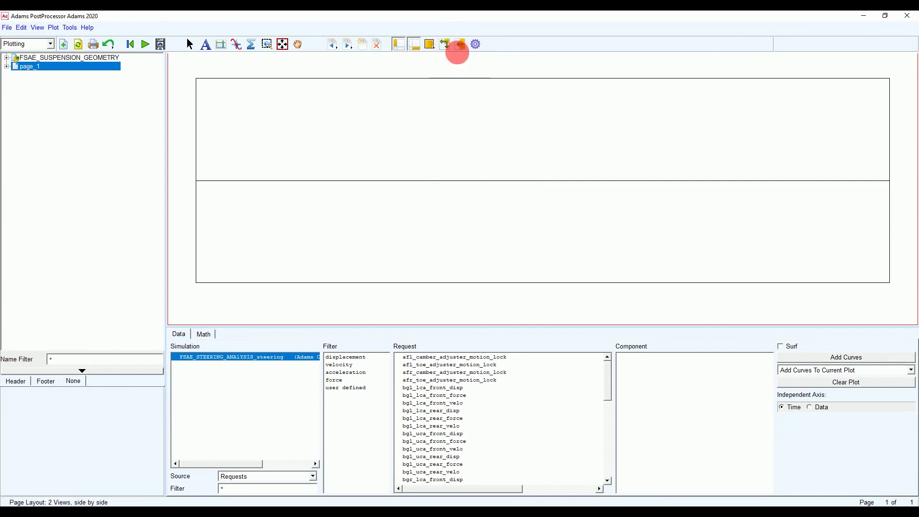
{"action": "left_click", "coordinate": [436, 163]}
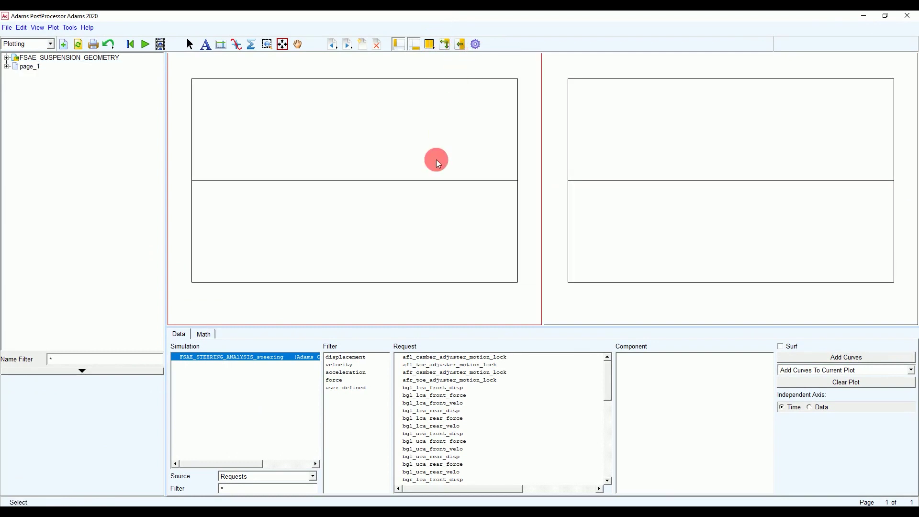
Set the left view to Animation mode and load an animation into it
{"action": "left_click", "coordinate": [41, 44]}
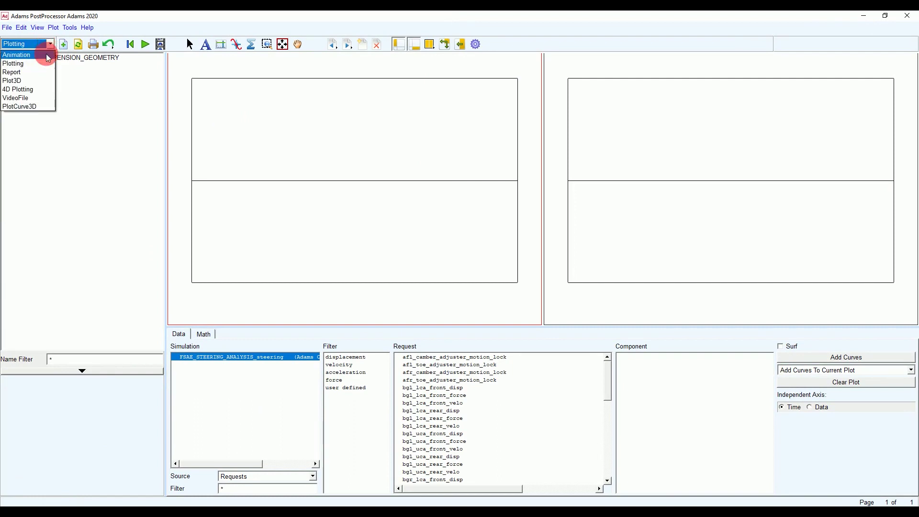
{"action": "left_click", "coordinate": [47, 55]}
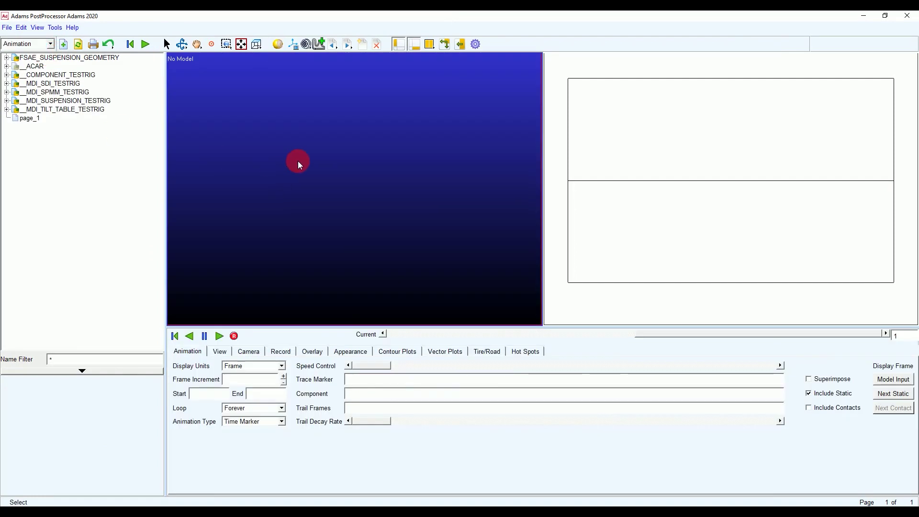
{"action": "left_click", "coordinate": [34, 28]}
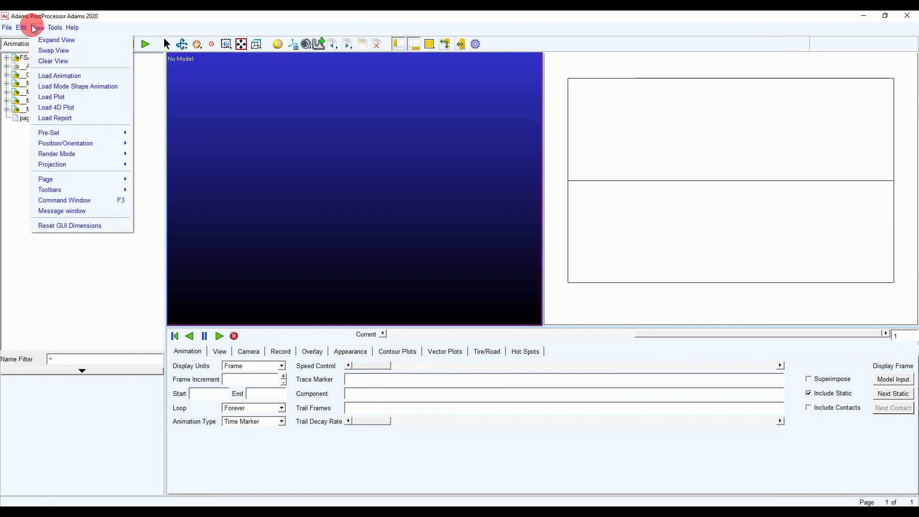
{"action": "left_click", "coordinate": [52, 76]}
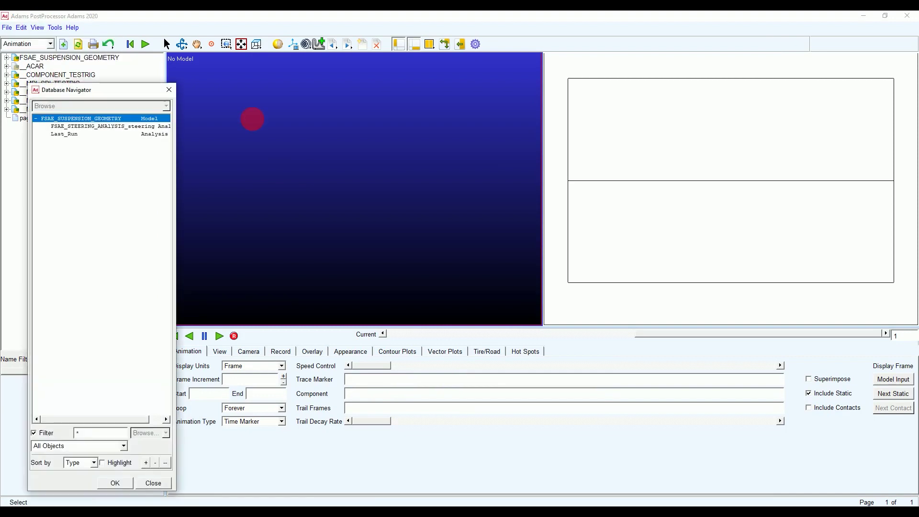
Load the FSAE_STEERING_ANALYSIS_steering animation and show it in Front Iso view
{"action": "left_click", "coordinate": [107, 126]}
{"action": "left_click", "coordinate": [114, 483]}
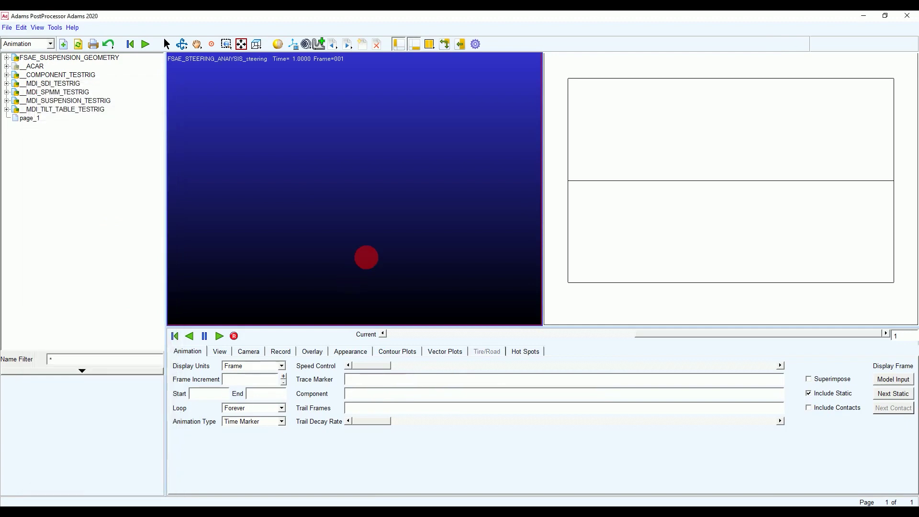
{"action": "right_click", "coordinate": [249, 182]}
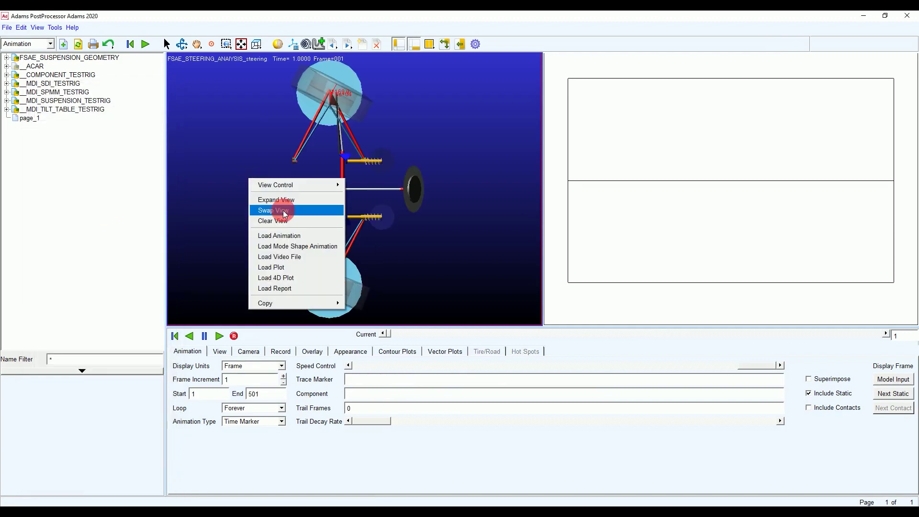
{"action": "mouse_move", "coordinate": [299, 191]}
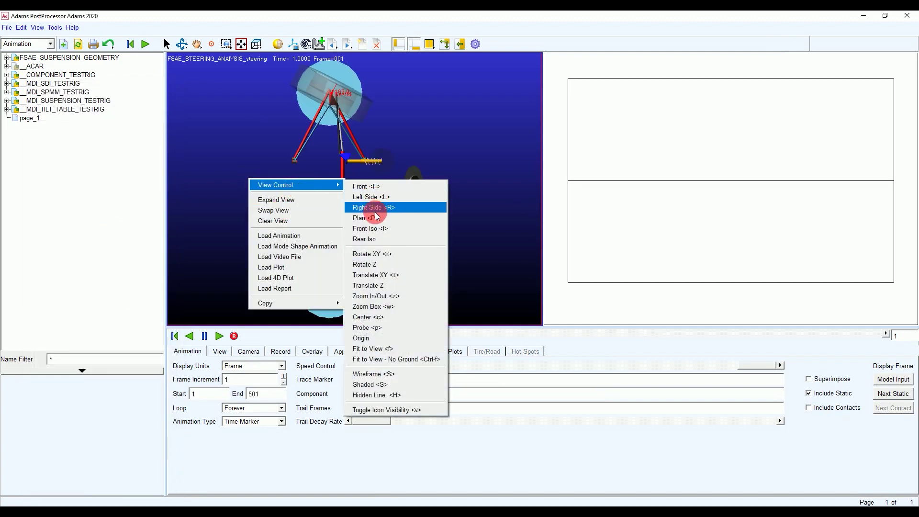
{"action": "left_click", "coordinate": [375, 228]}
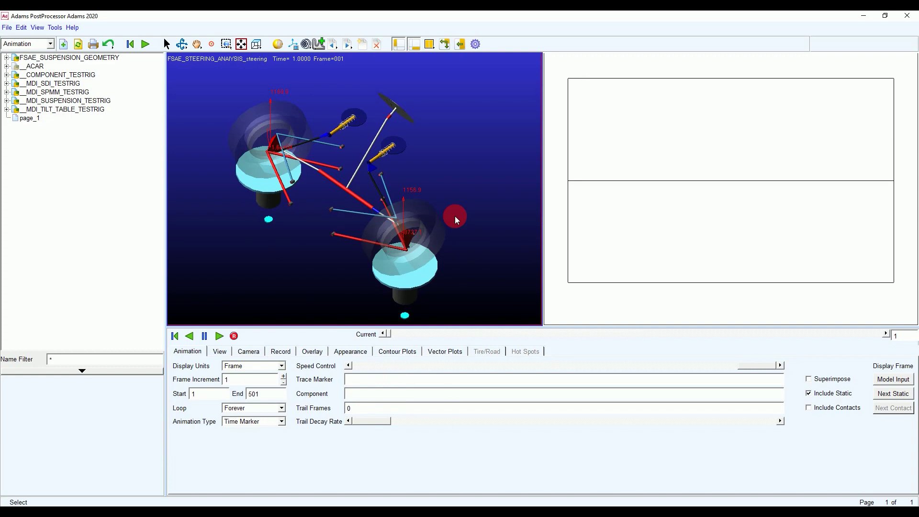
Slow the animation playback speed and make the right view active for plotting
{"action": "left_click", "coordinate": [501, 365]}
{"action": "left_click", "coordinate": [503, 366]}
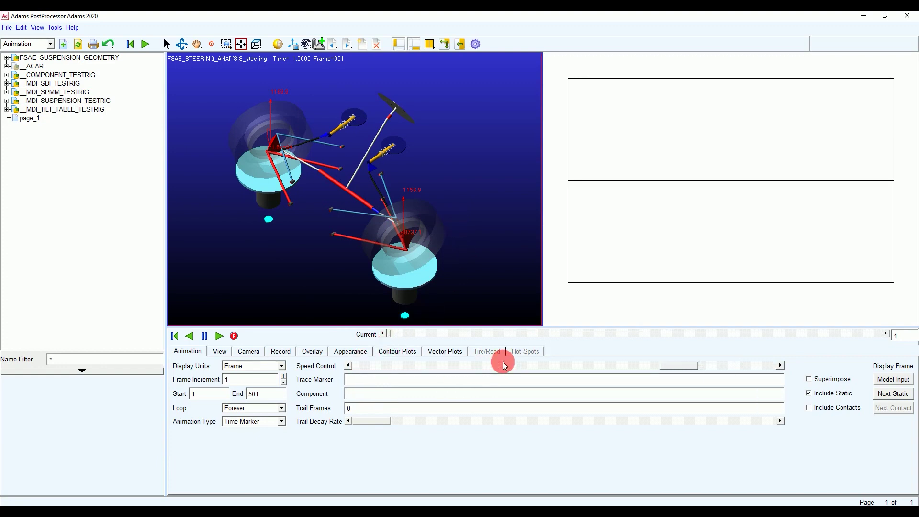
{"action": "left_click_drag", "start_coordinate": [683, 366], "coordinate": [526, 369]}
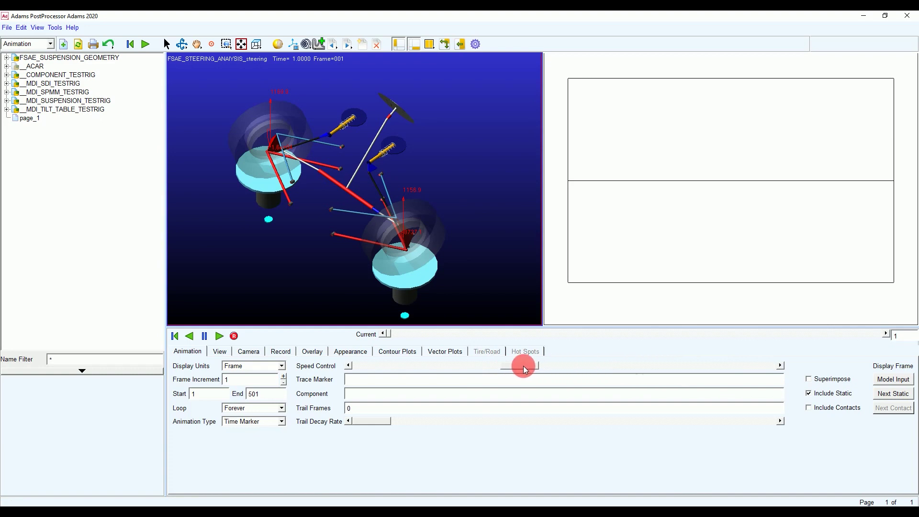
{"action": "left_click", "coordinate": [669, 212]}
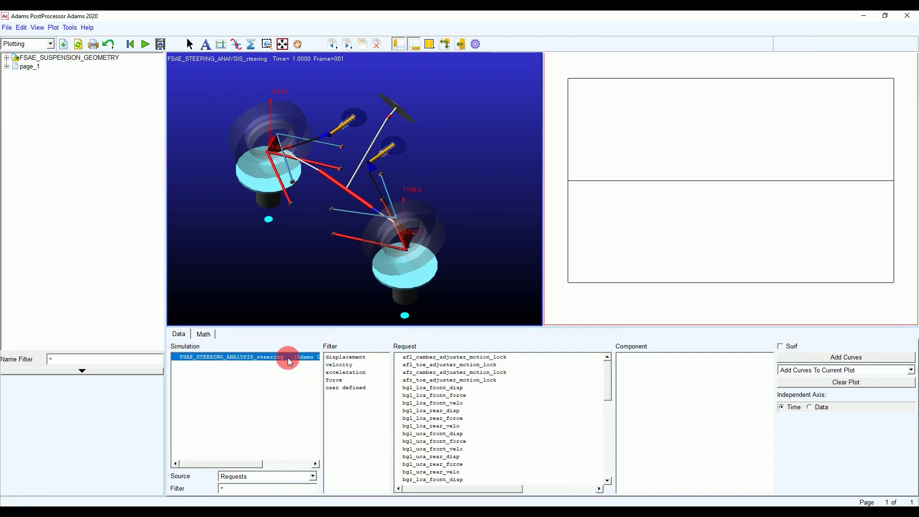
Filter to user-defined requests and expand the testrig request
{"action": "left_click", "coordinate": [337, 389]}
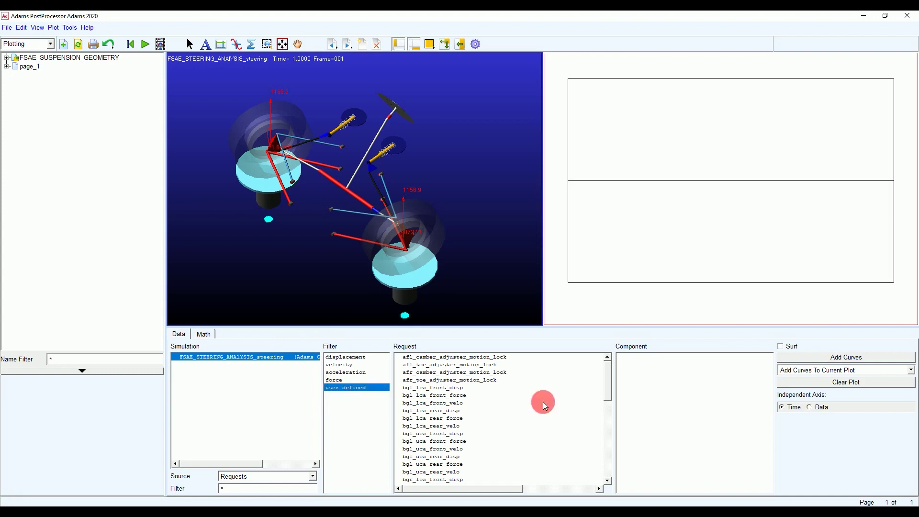
{"action": "scroll", "coordinate": [469, 402], "scroll_direction": "down", "scroll_amount": 4}
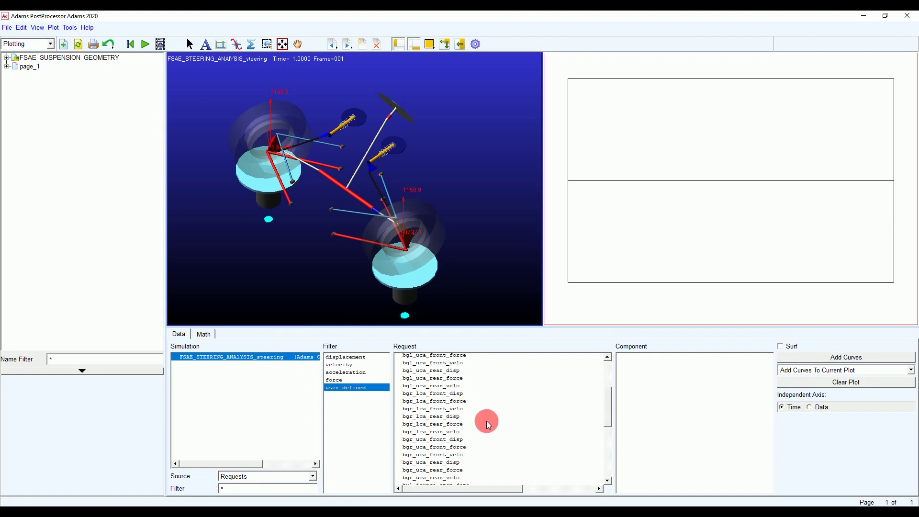
{"action": "left_click_drag", "start_coordinate": [612, 406], "coordinate": [608, 468]}
{"action": "left_click", "coordinate": [456, 476]}
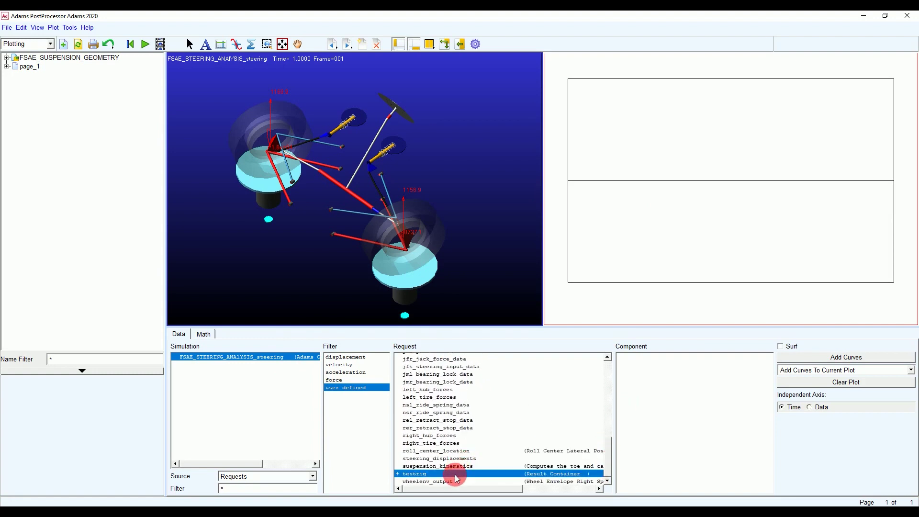
{"action": "left_click", "coordinate": [397, 474]}
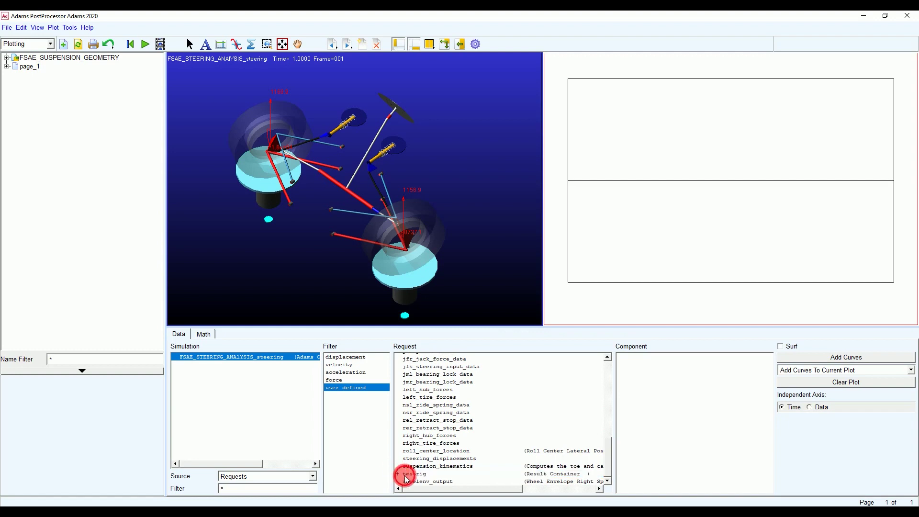
{"action": "left_click", "coordinate": [397, 474]}
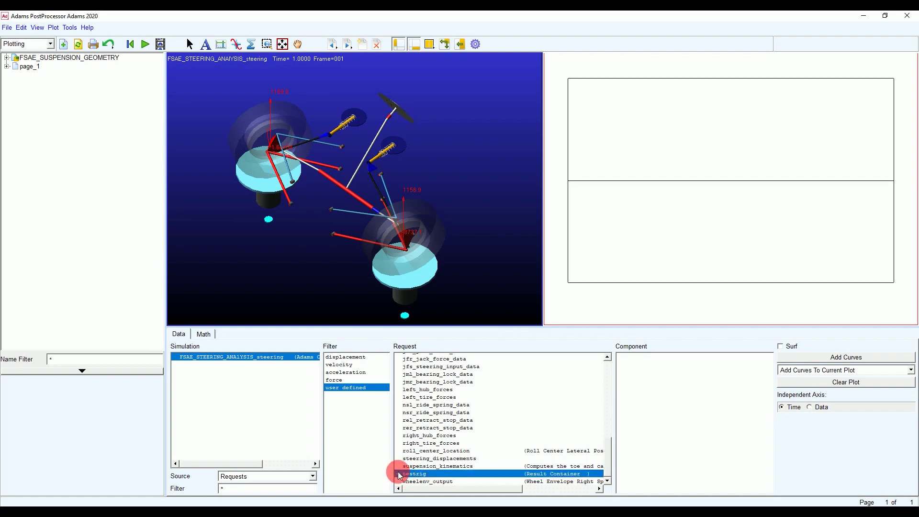
{"action": "left_click", "coordinate": [401, 468]}
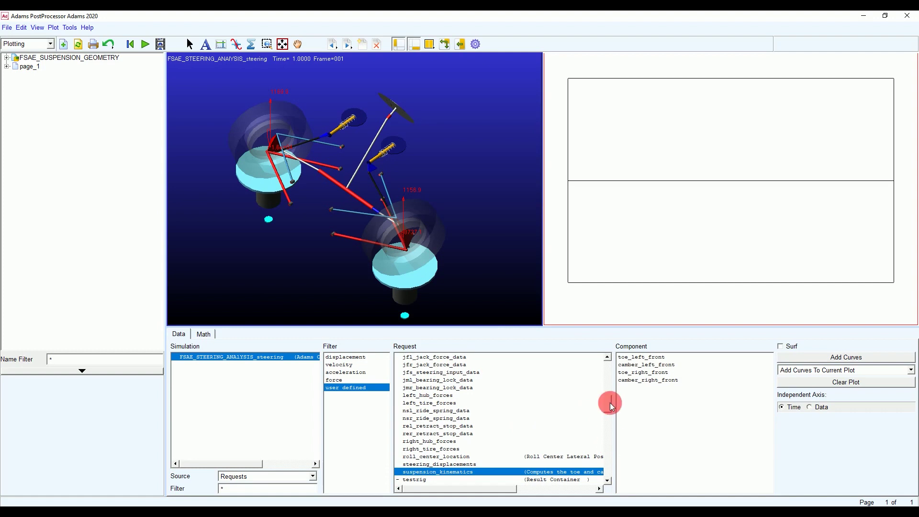
Plot the ackerman_angle right curve, then switch the mode to Animation
{"action": "left_click_drag", "start_coordinate": [610, 403], "coordinate": [610, 419]}
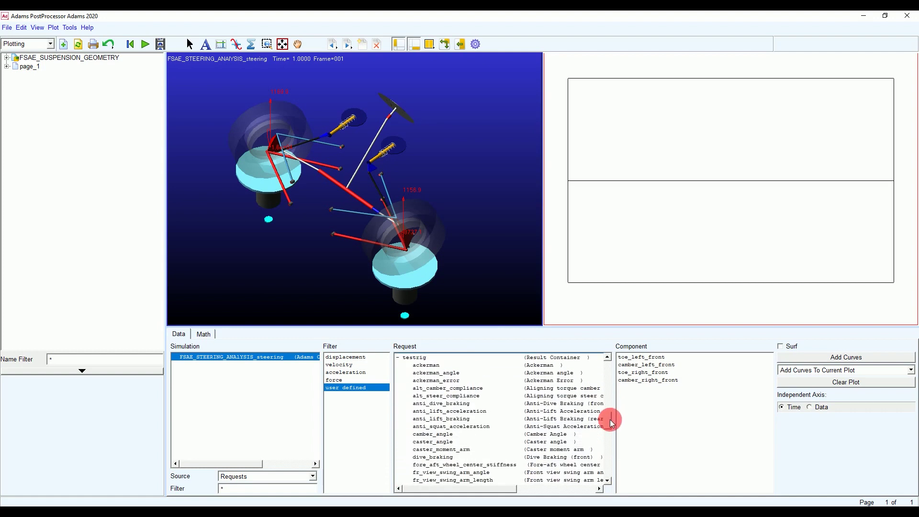
{"action": "left_click", "coordinate": [442, 375]}
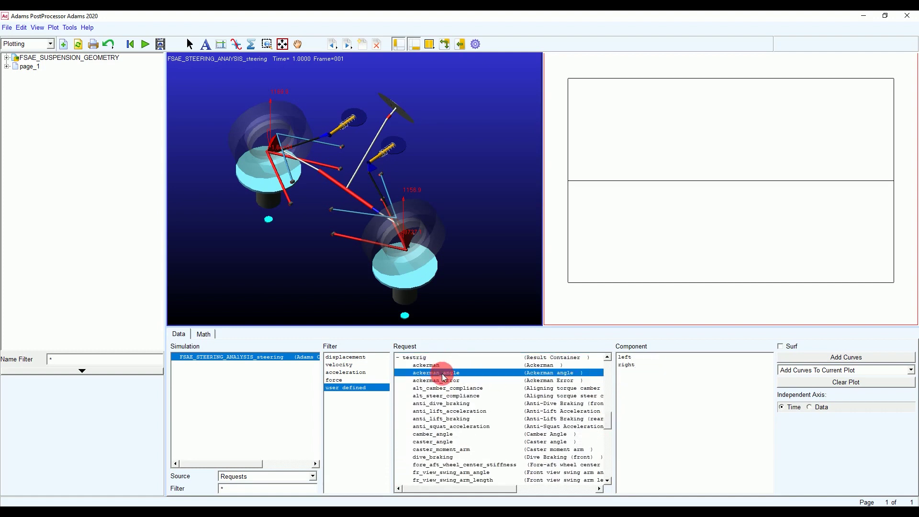
{"action": "left_click", "coordinate": [692, 365]}
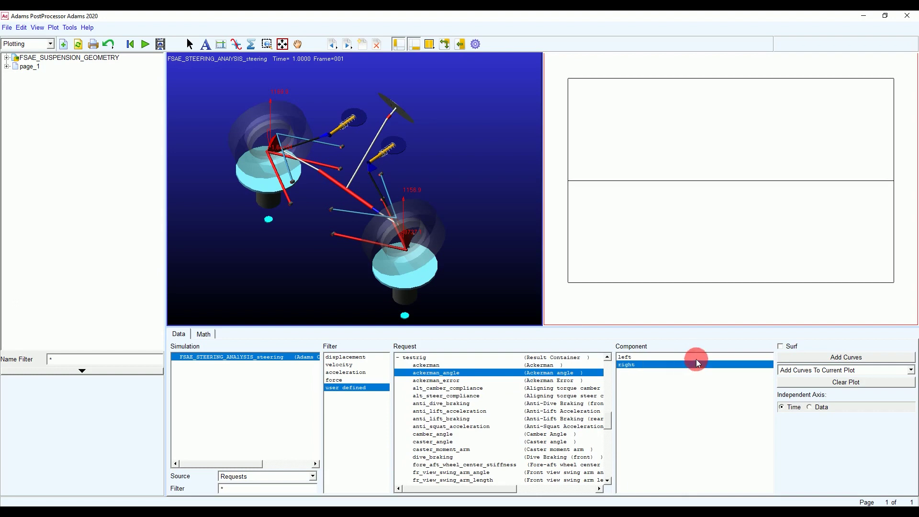
{"action": "left_click", "coordinate": [805, 361]}
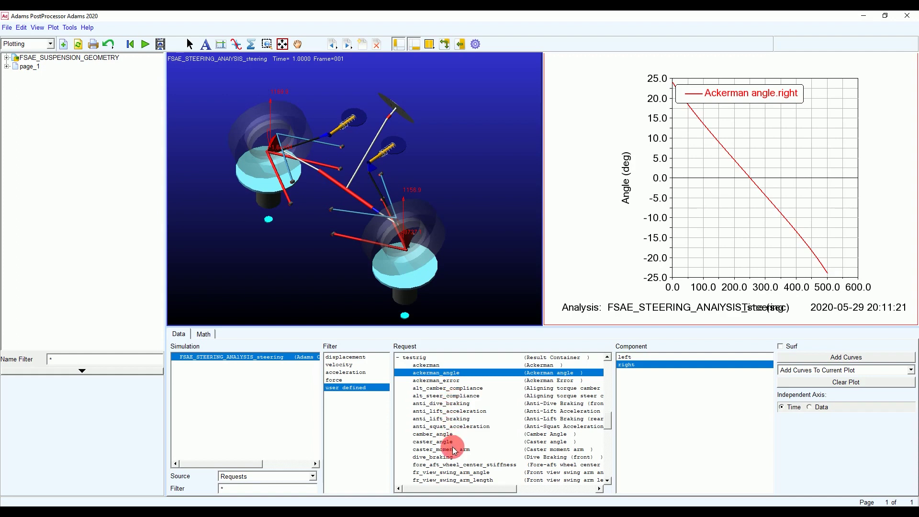
{"action": "left_click", "coordinate": [608, 481]}
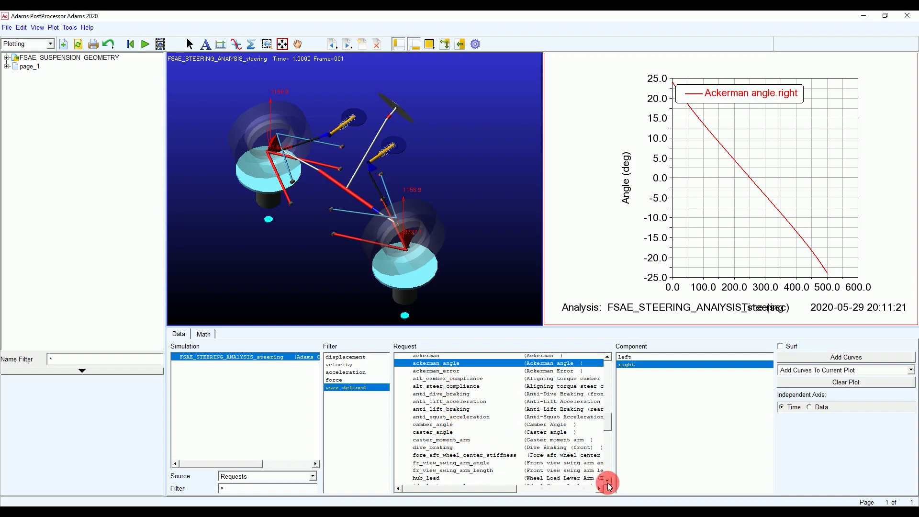
{"action": "left_click_drag", "start_coordinate": [608, 485], "coordinate": [608, 484]}
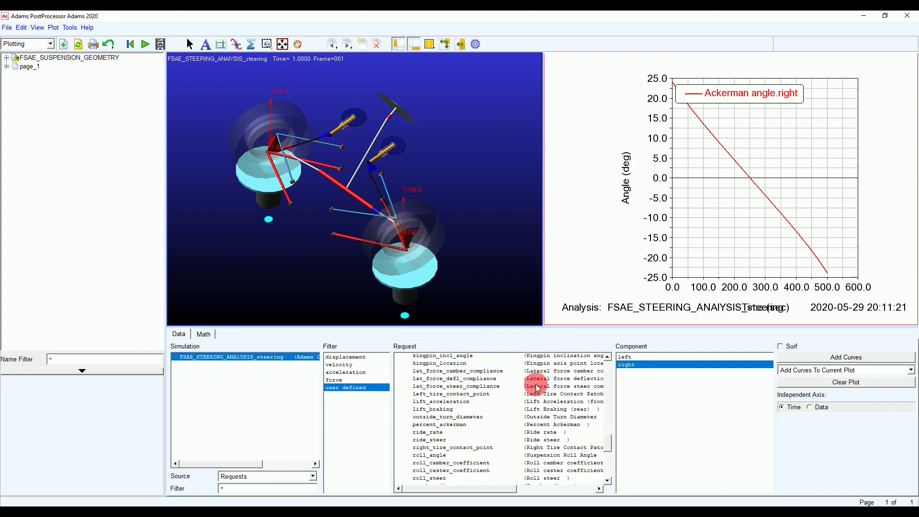
{"action": "left_click", "coordinate": [375, 153]}
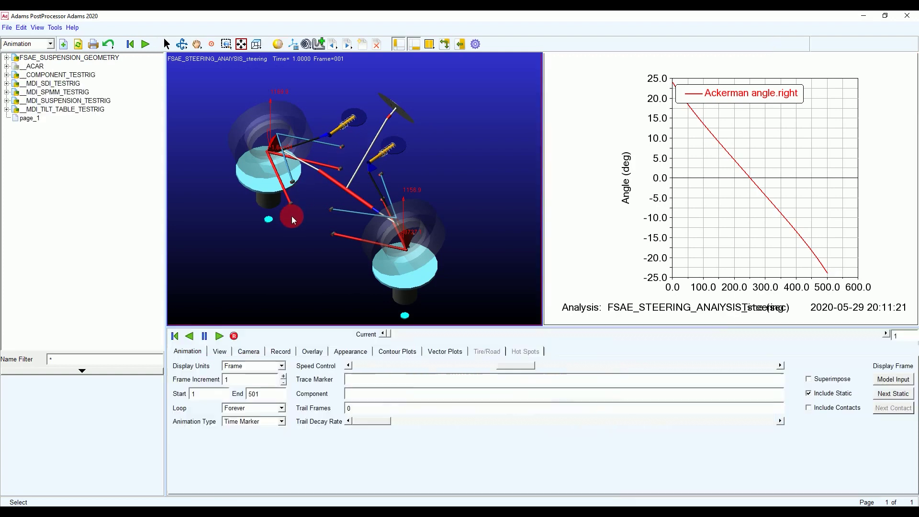
Play the steering animation, speed it up, and pause near frame 498
{"action": "left_click", "coordinate": [263, 342]}
{"action": "left_click", "coordinate": [220, 337]}
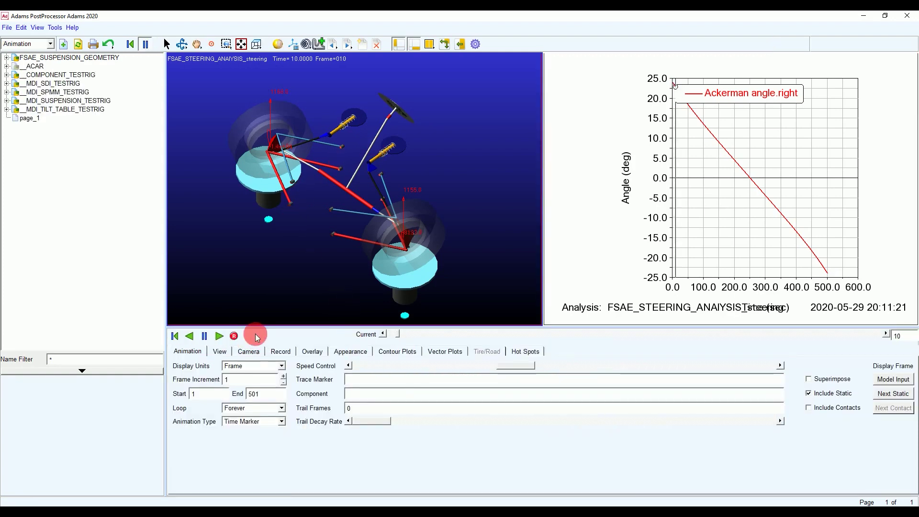
{"action": "left_click", "coordinate": [461, 267]}
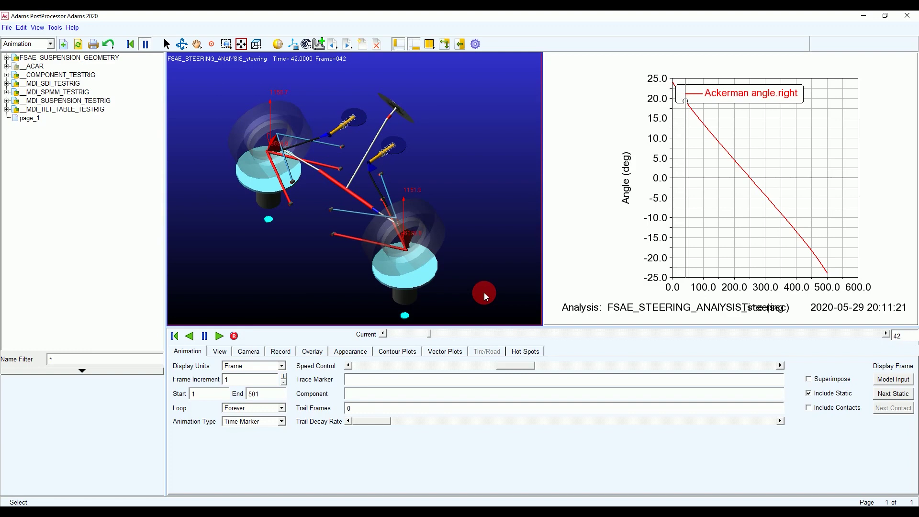
{"action": "left_click_drag", "start_coordinate": [499, 366], "coordinate": [654, 370]}
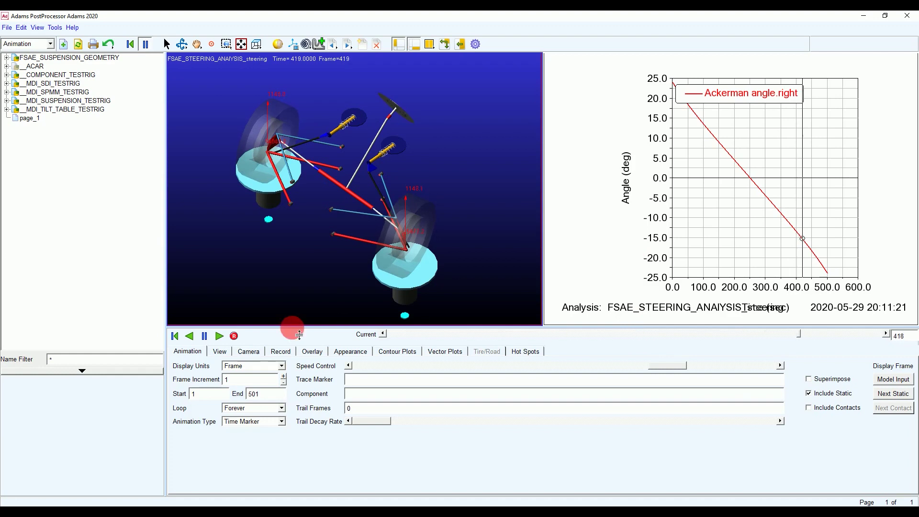
{"action": "left_click", "coordinate": [205, 337]}
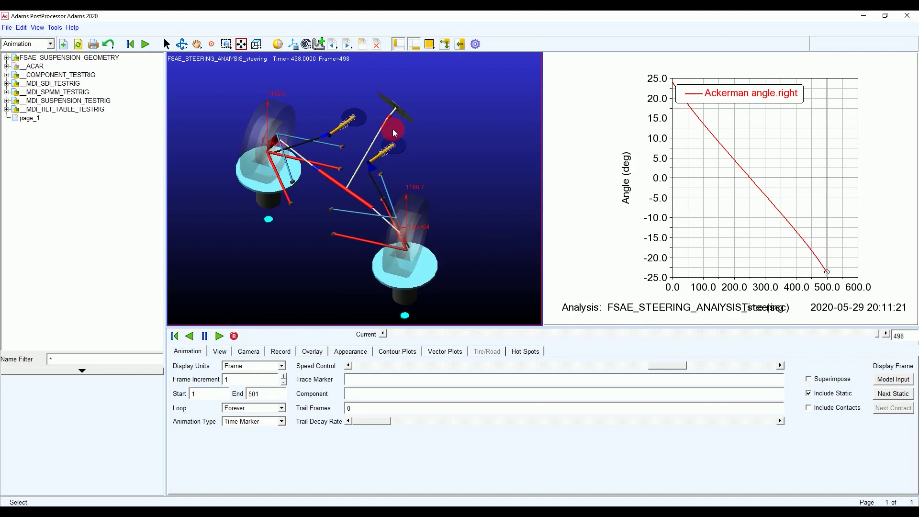
{"action": "left_click", "coordinate": [441, 104]}
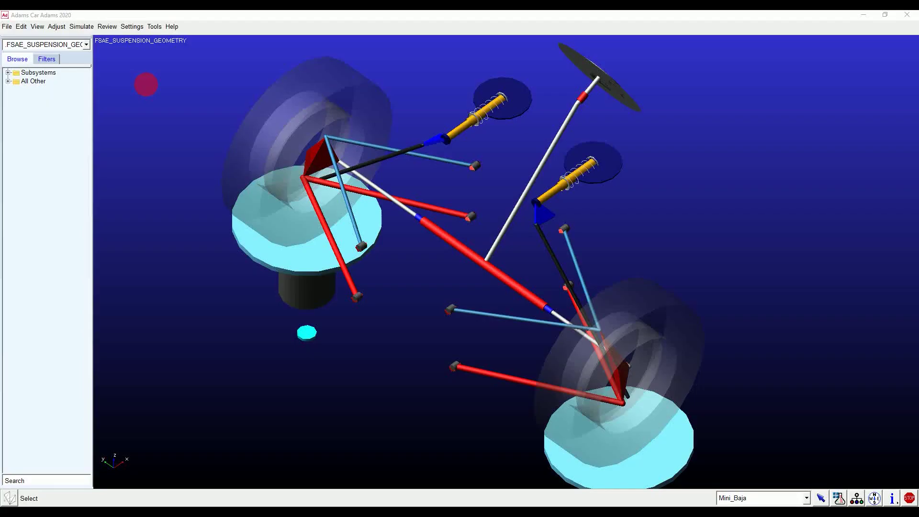
Start a Static Load analysis with prefix static and braking forces 2400, 2400, 1700, 1700
{"action": "left_click", "coordinate": [83, 26]}
{"action": "mouse_move", "coordinate": [90, 38]}
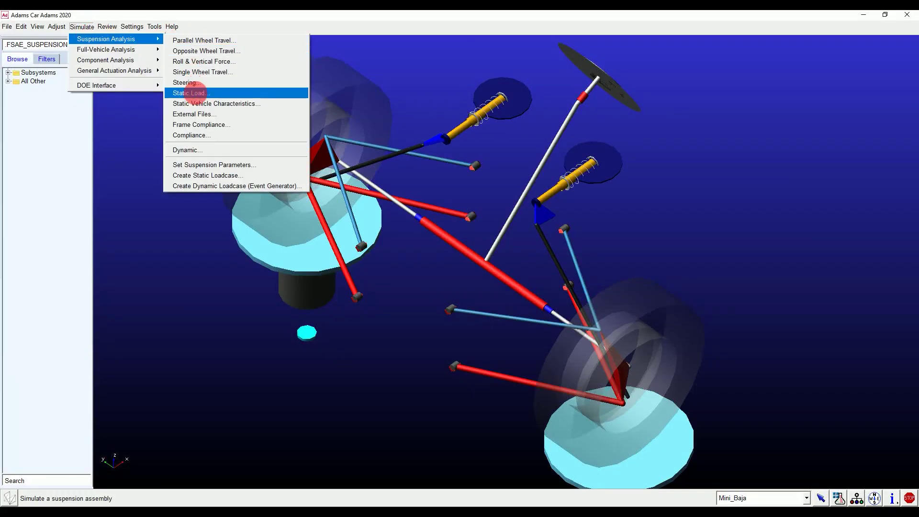
{"action": "left_click", "coordinate": [194, 93]}
{"action": "left_click", "coordinate": [189, 136]}
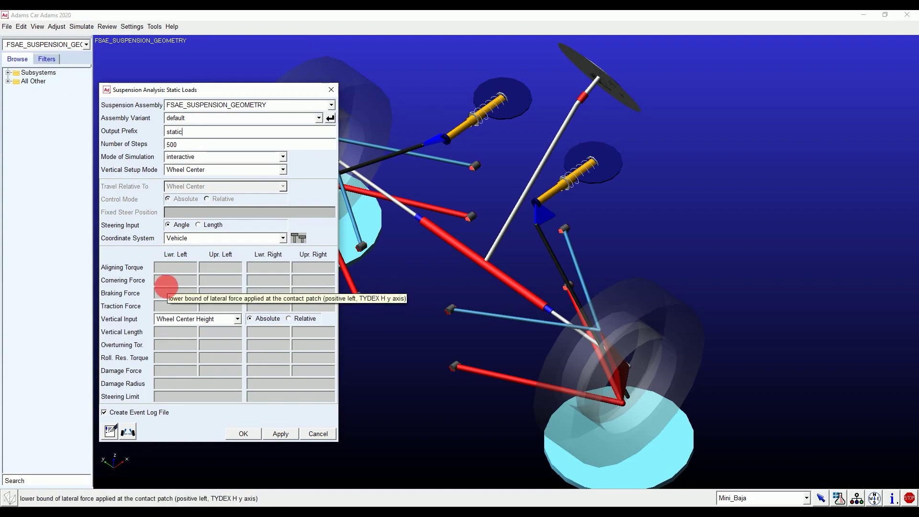
{"action": "left_click", "coordinate": [171, 294]}
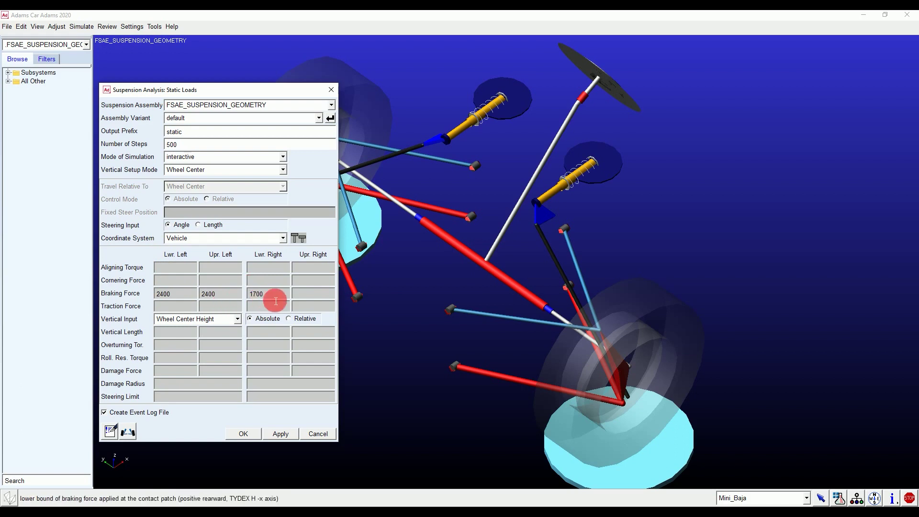
{"action": "left_click", "coordinate": [310, 299]}
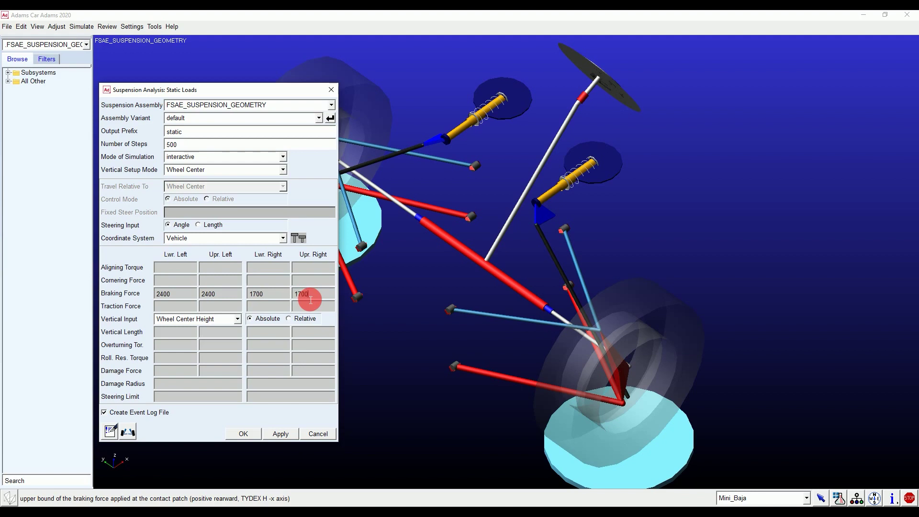
Set steering limits to 180 and -180 and submit the static load analysis
{"action": "left_click", "coordinate": [205, 399]}
{"action": "type", "text": "18"}
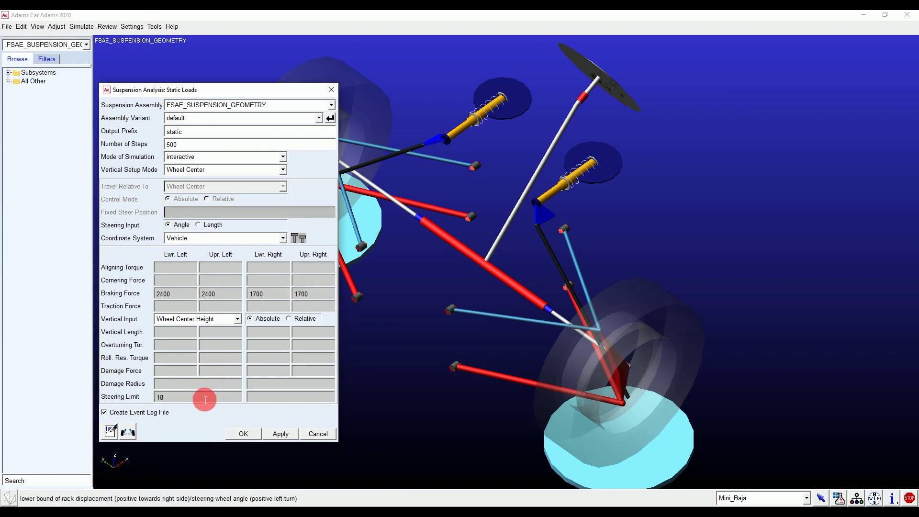
{"action": "type", "text": "0"}
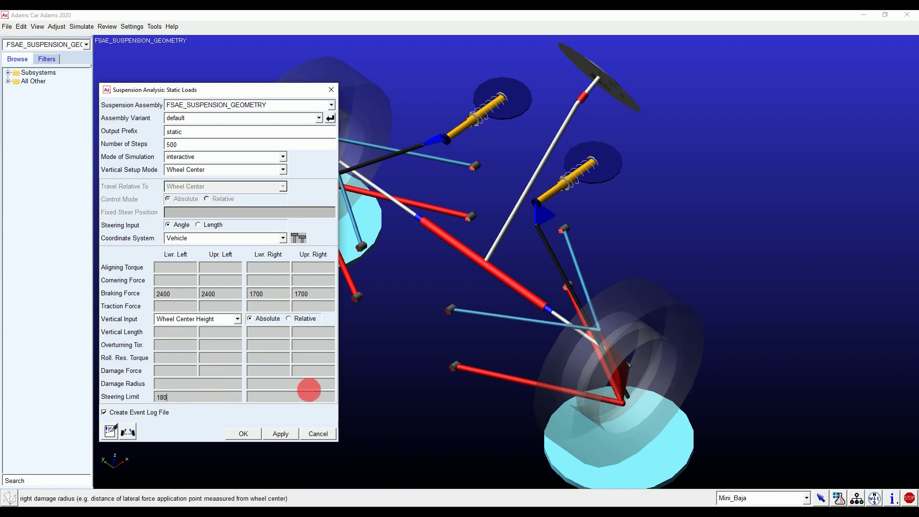
{"action": "left_click", "coordinate": [307, 401]}
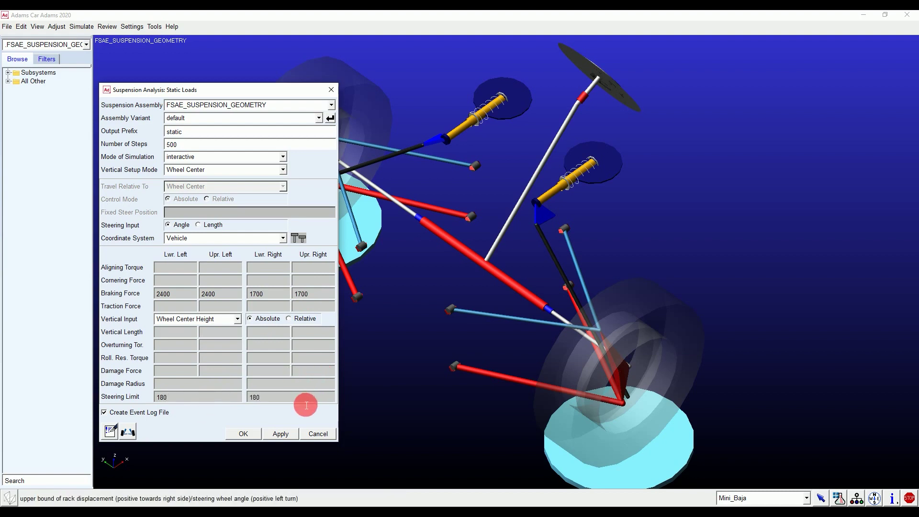
{"action": "type", "text": "180"}
{"action": "left_click", "coordinate": [255, 402]}
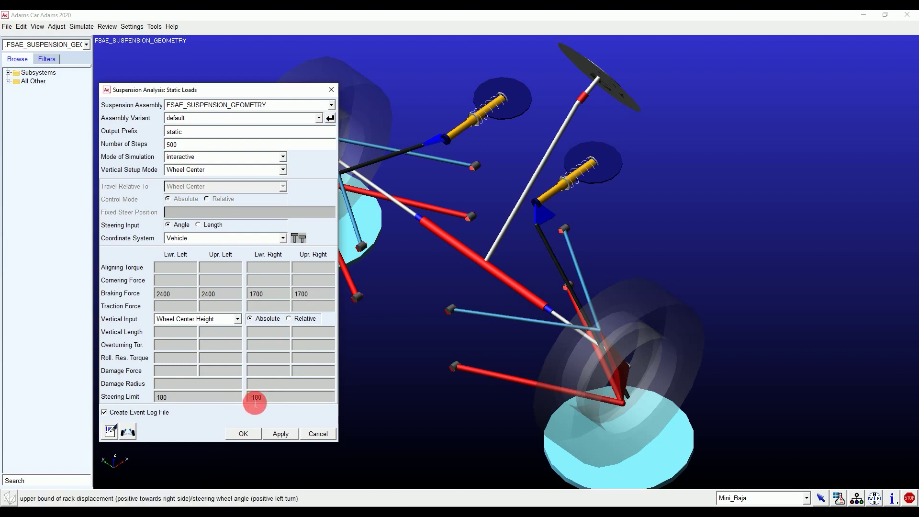
{"action": "left_click", "coordinate": [254, 432]}
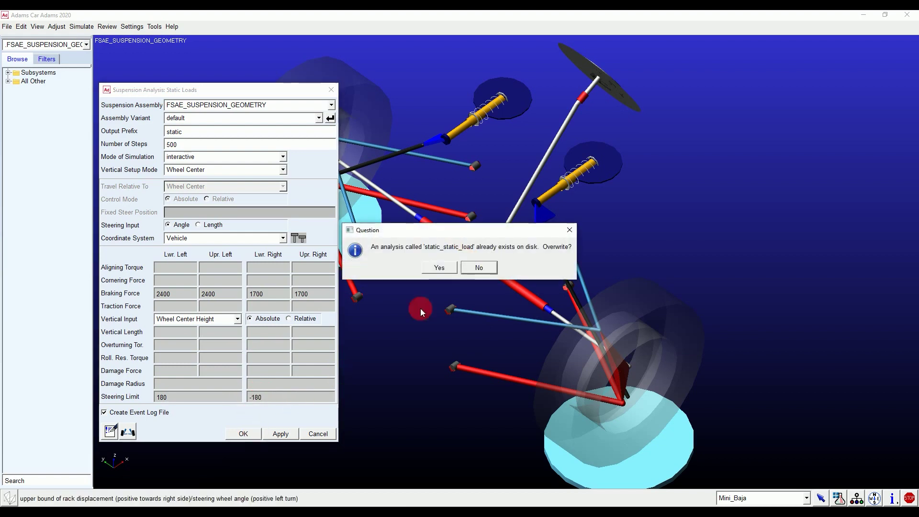
Confirm overwriting static_static_load and let the Static Loads simulation finish
{"action": "left_click", "coordinate": [448, 269]}
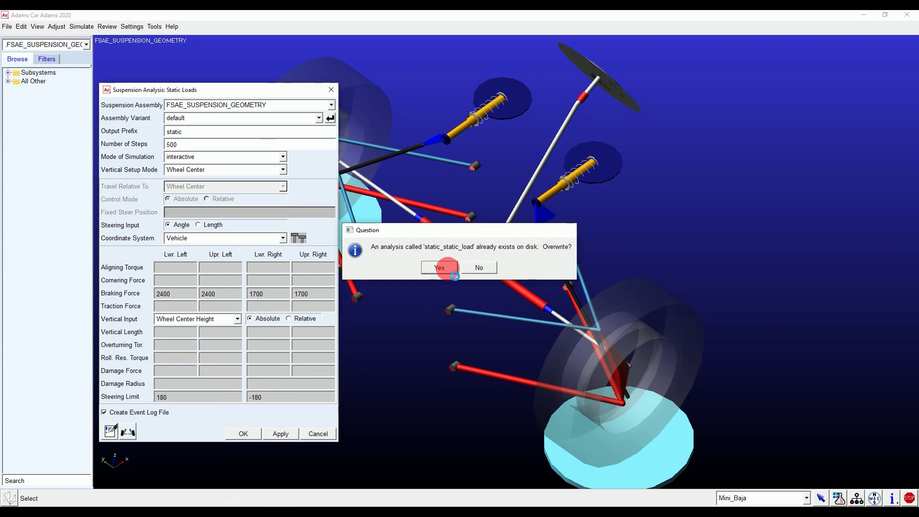
{"action": "left_click", "coordinate": [396, 408]}
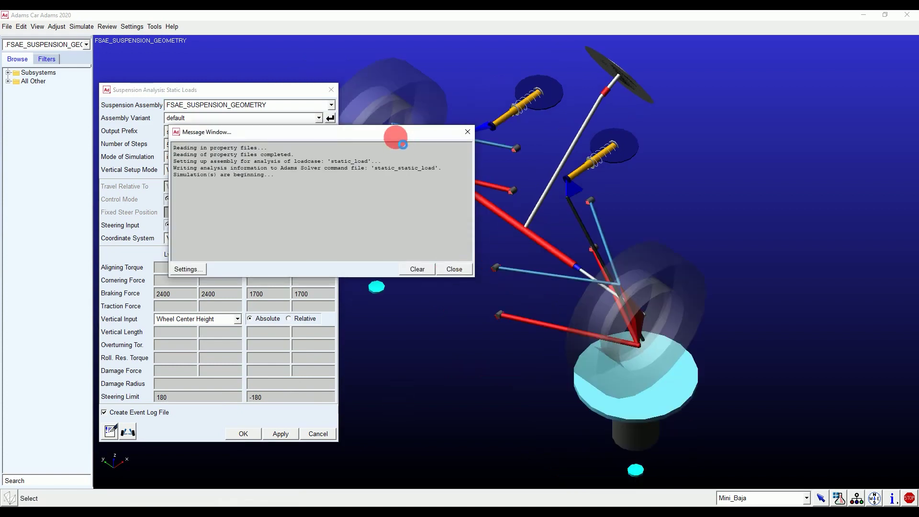
{"action": "left_click", "coordinate": [647, 453]}
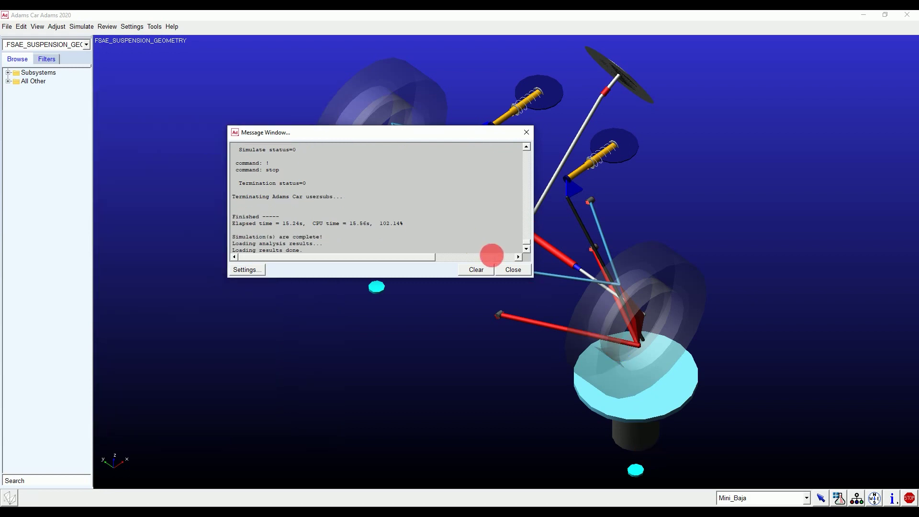
Close the message log and play the static load animation from the animation controls
{"action": "left_click", "coordinate": [513, 270]}
{"action": "left_click", "coordinate": [107, 27]}
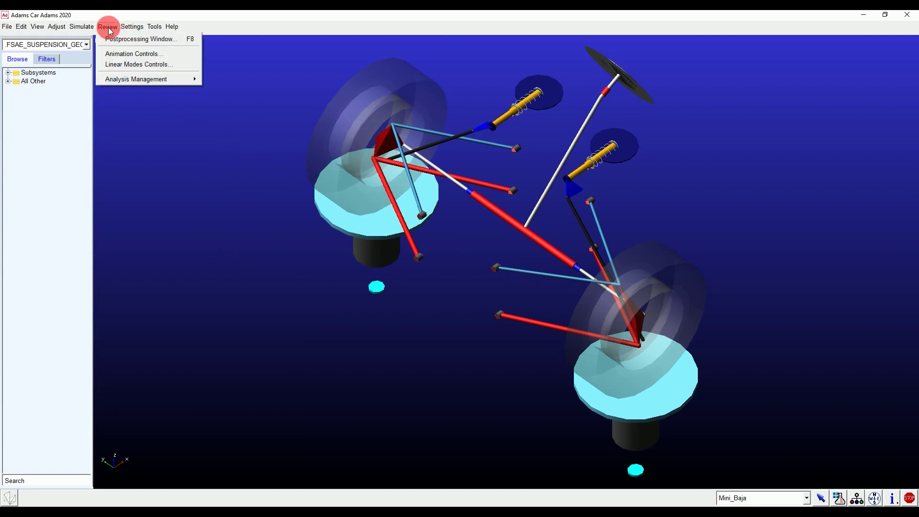
{"action": "left_click", "coordinate": [116, 54]}
{"action": "left_click", "coordinate": [191, 152]}
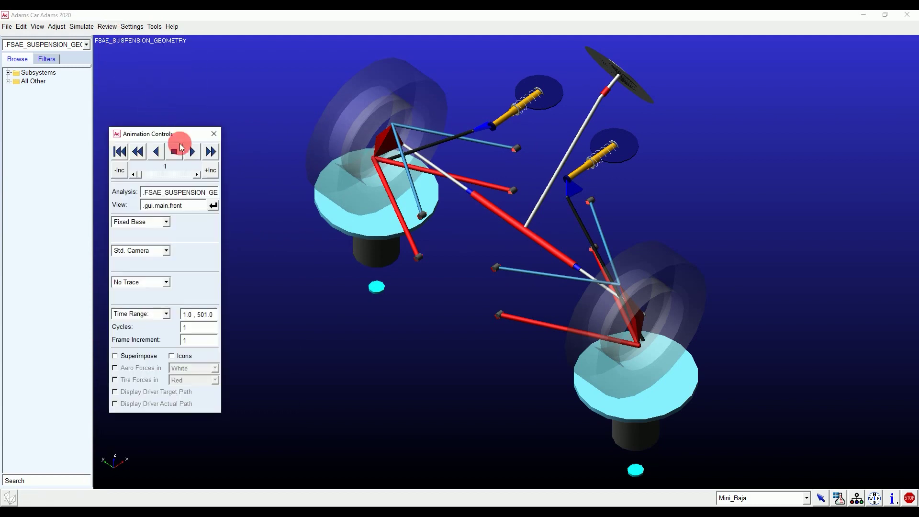
{"action": "left_click", "coordinate": [193, 153]}
Replay the animation in Front view, then switch to Front Iso view
{"action": "right_click", "coordinate": [324, 264]}
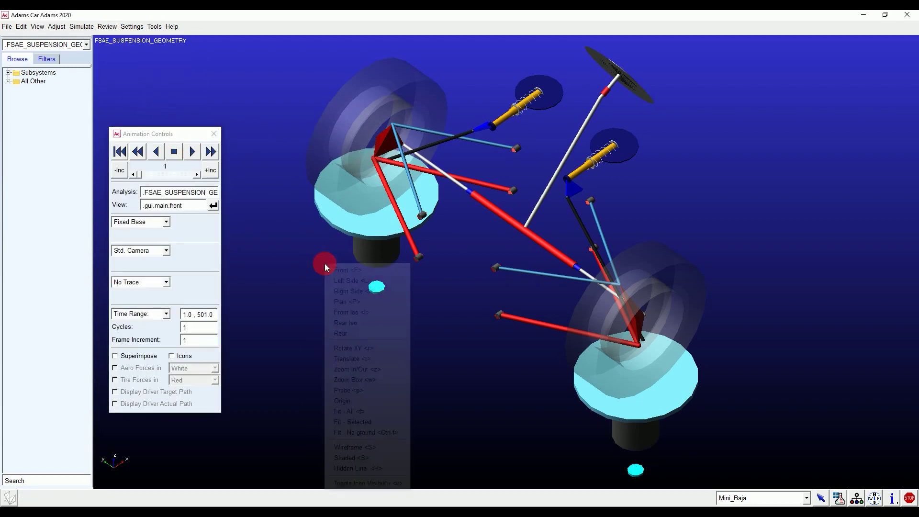
{"action": "left_click", "coordinate": [335, 269]}
{"action": "left_click", "coordinate": [192, 154]}
{"action": "left_click", "coordinate": [232, 110]}
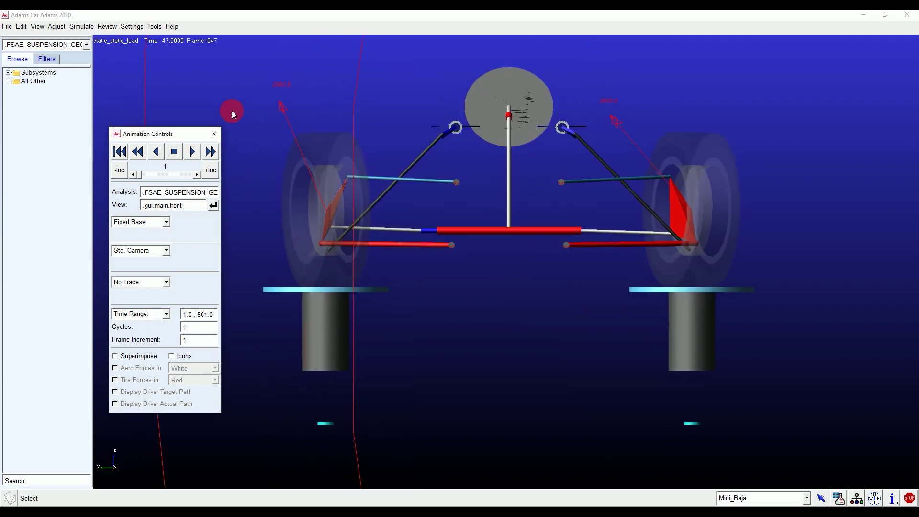
{"action": "right_click", "coordinate": [277, 112]}
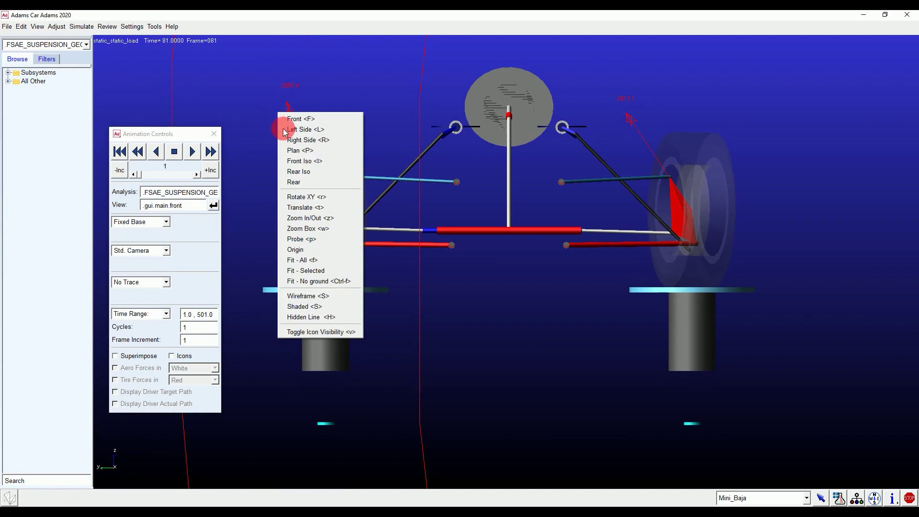
{"action": "left_click", "coordinate": [299, 164]}
{"action": "left_click", "coordinate": [269, 151]}
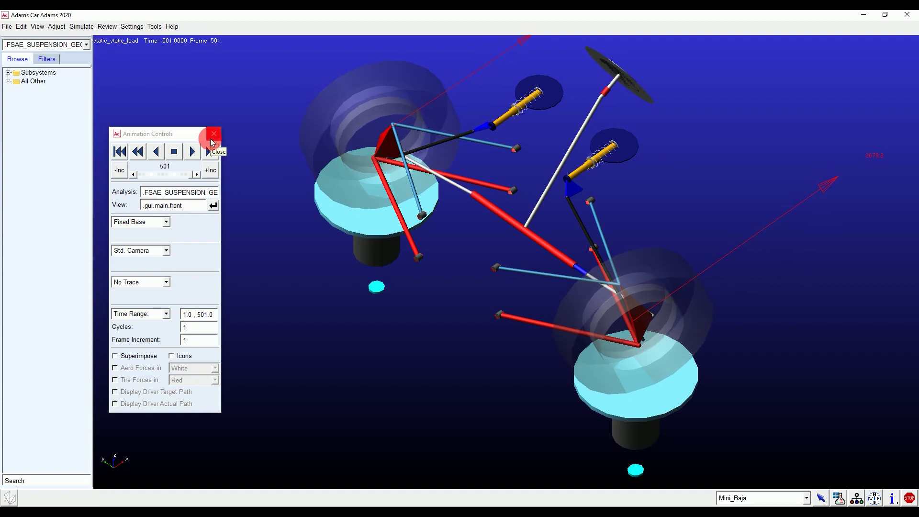
Run Static Vehicle Characteristics with prefix static_characteristics, vertical force 50, rolling radius 266
{"action": "left_click", "coordinate": [212, 143]}
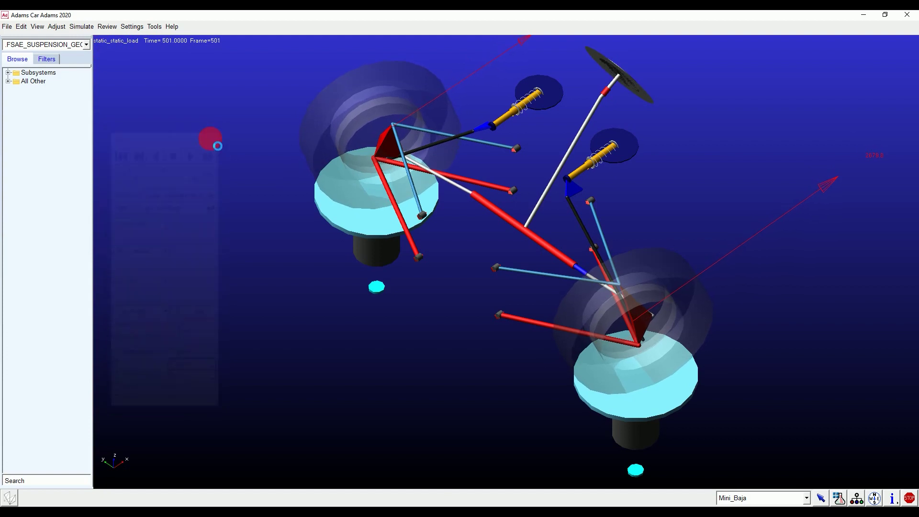
{"action": "left_click", "coordinate": [81, 27]}
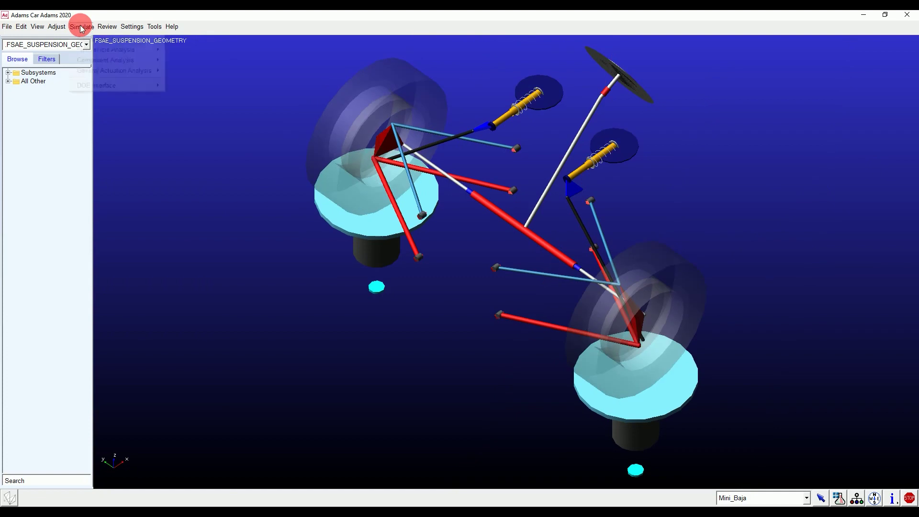
{"action": "mouse_move", "coordinate": [84, 39]}
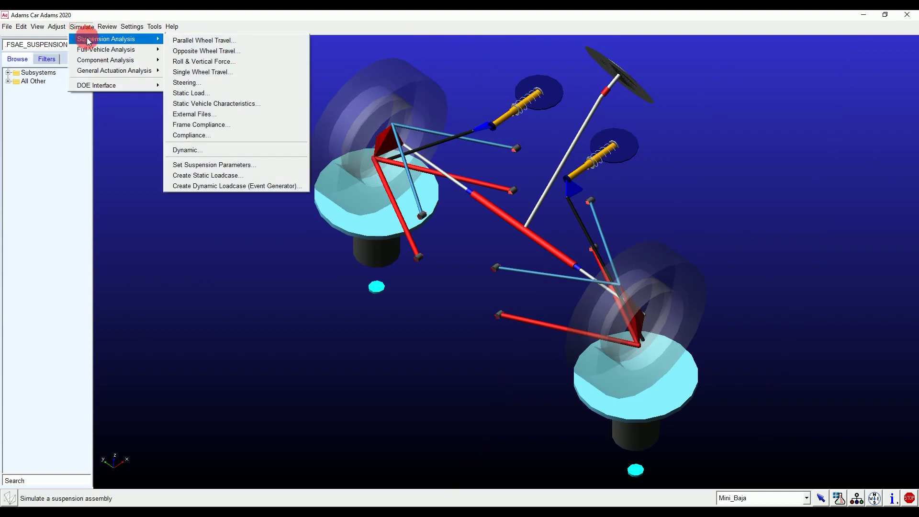
{"action": "left_click", "coordinate": [204, 104]}
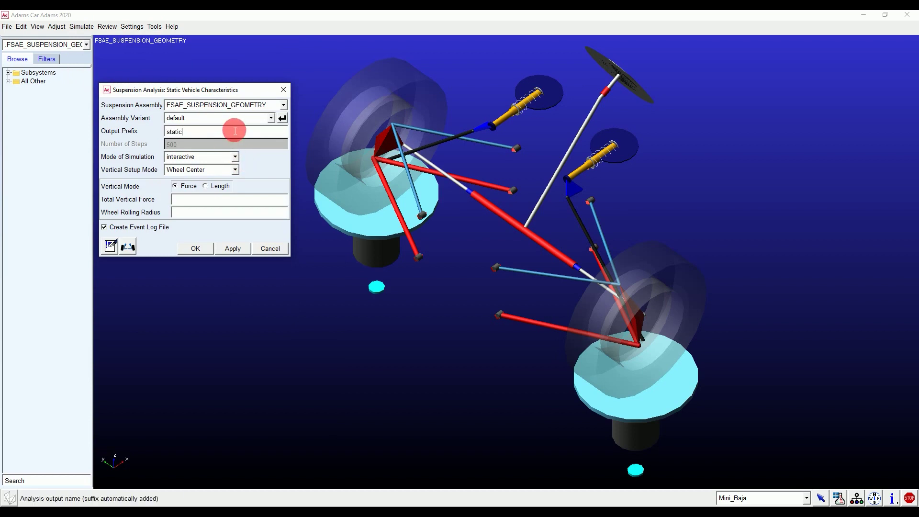
{"action": "type", "text": "_characteristics"}
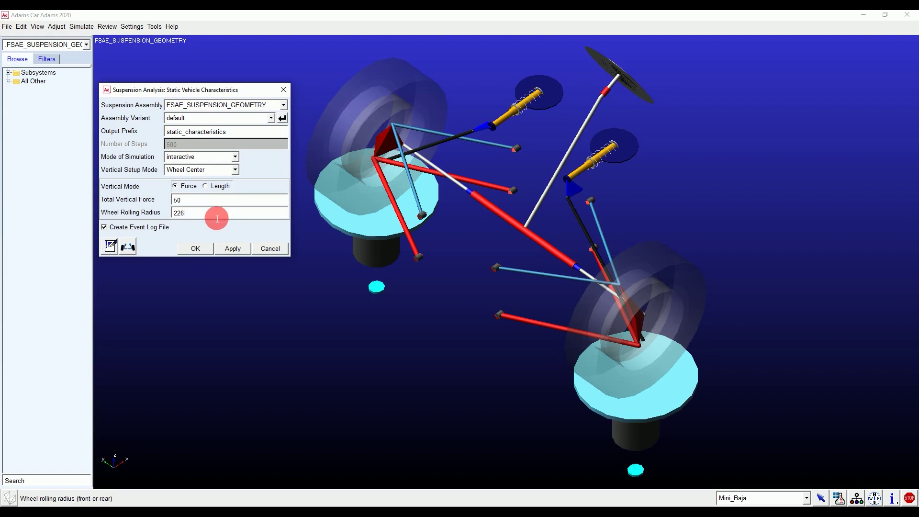
{"action": "key", "text": "BackSpace"}
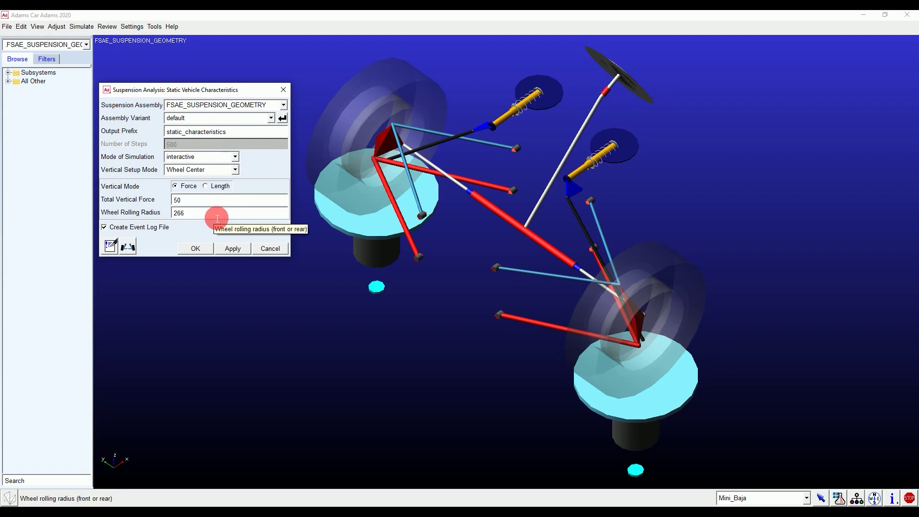
{"action": "left_click", "coordinate": [196, 248]}
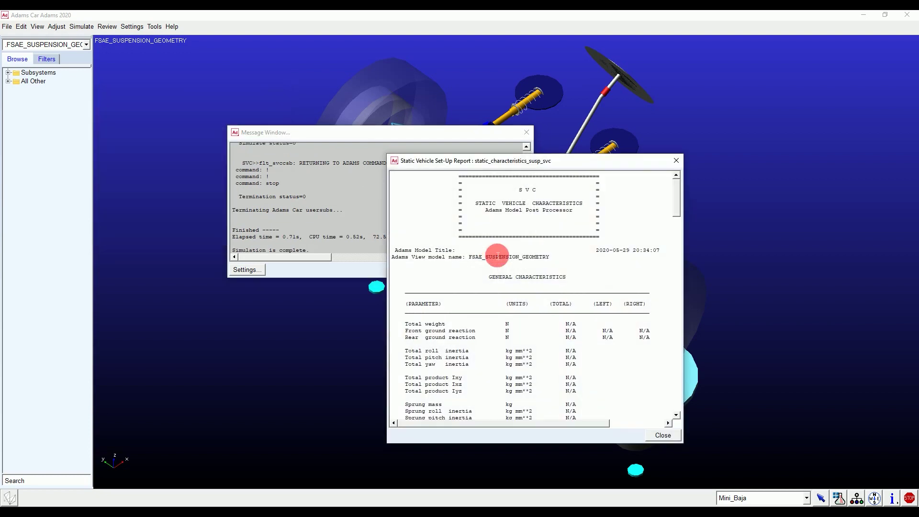
Close the message log and enlarge the Static Vehicle Set-Up Report window
{"action": "left_click_drag", "start_coordinate": [357, 138], "coordinate": [255, 124]}
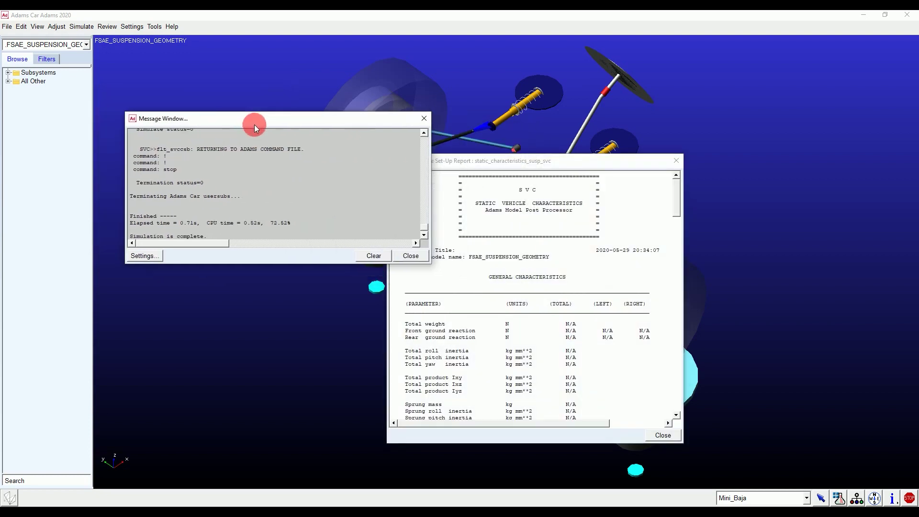
{"action": "left_click", "coordinate": [408, 254]}
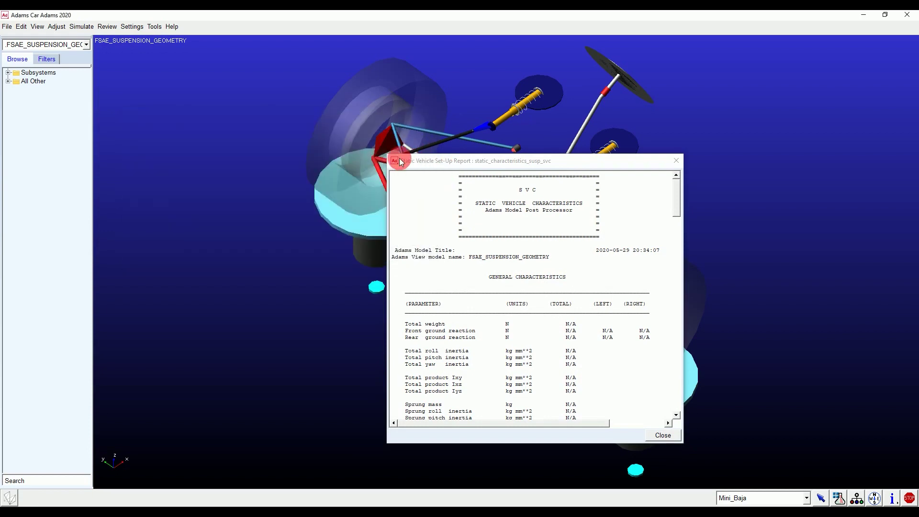
{"action": "left_click_drag", "start_coordinate": [393, 159], "coordinate": [170, 47]}
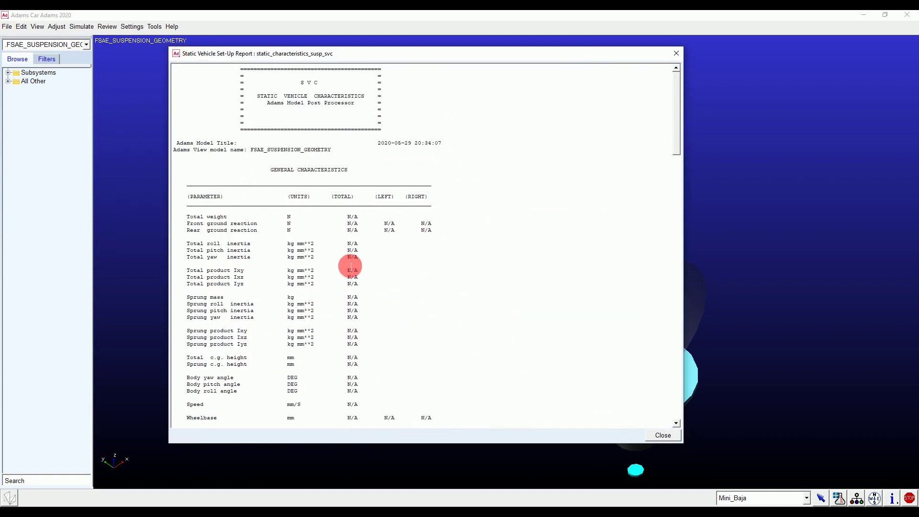
Read through the general and front suspension characteristics in the report
{"action": "left_click_drag", "start_coordinate": [191, 214], "coordinate": [257, 392]}
{"action": "scroll", "coordinate": [535, 294], "scroll_direction": "down", "scroll_amount": 5}
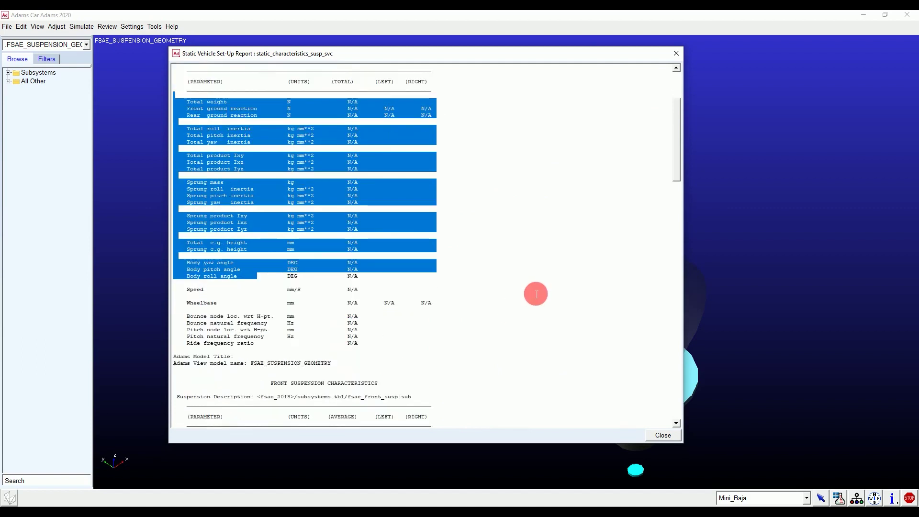
{"action": "scroll", "coordinate": [535, 294], "scroll_direction": "up", "scroll_amount": 4}
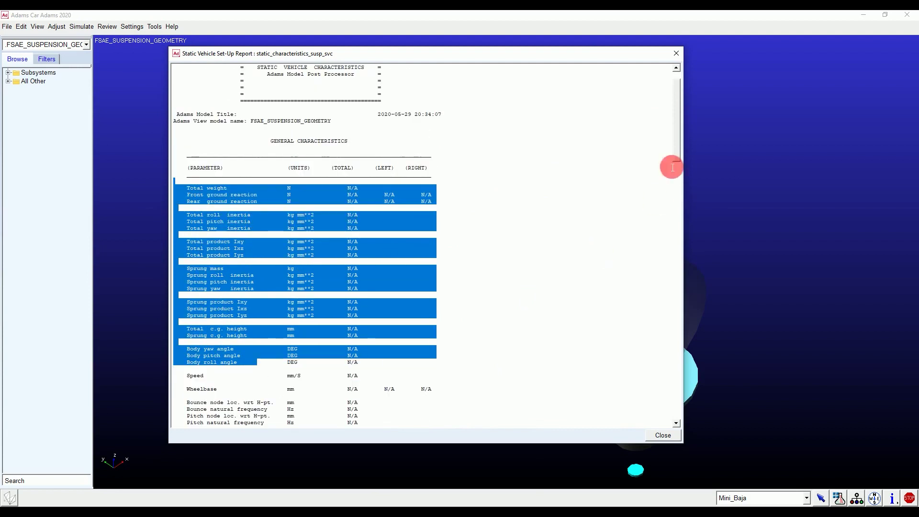
{"action": "left_click_drag", "start_coordinate": [676, 125], "coordinate": [677, 203]}
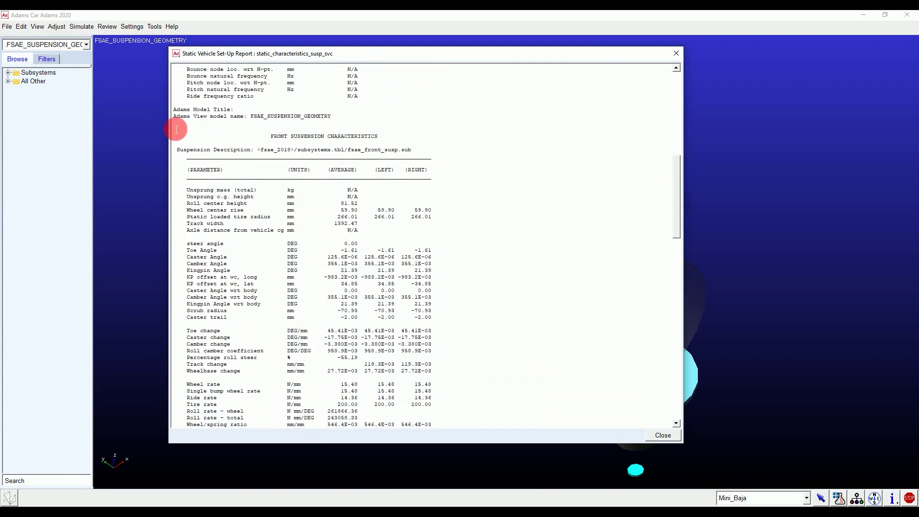
{"action": "left_click_drag", "start_coordinate": [183, 153], "coordinate": [454, 427]}
{"action": "left_click", "coordinate": [511, 294]}
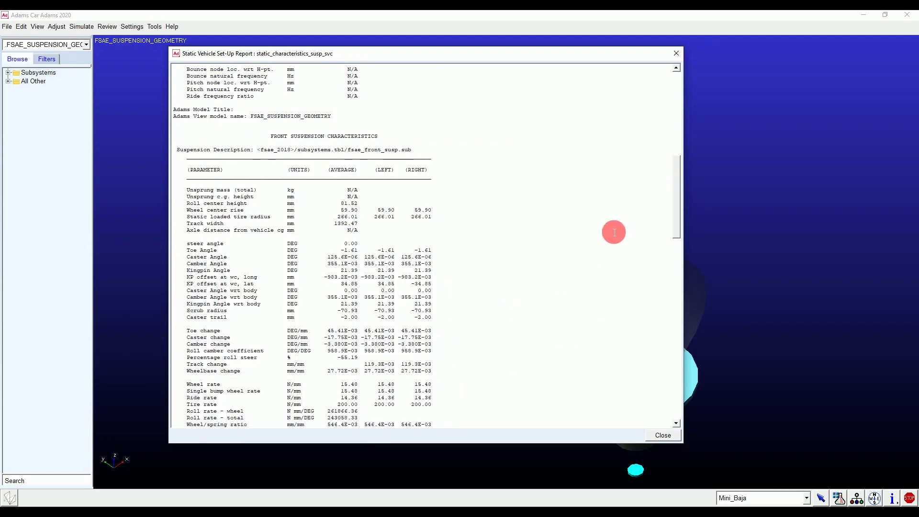
{"action": "left_click_drag", "start_coordinate": [677, 220], "coordinate": [682, 401]}
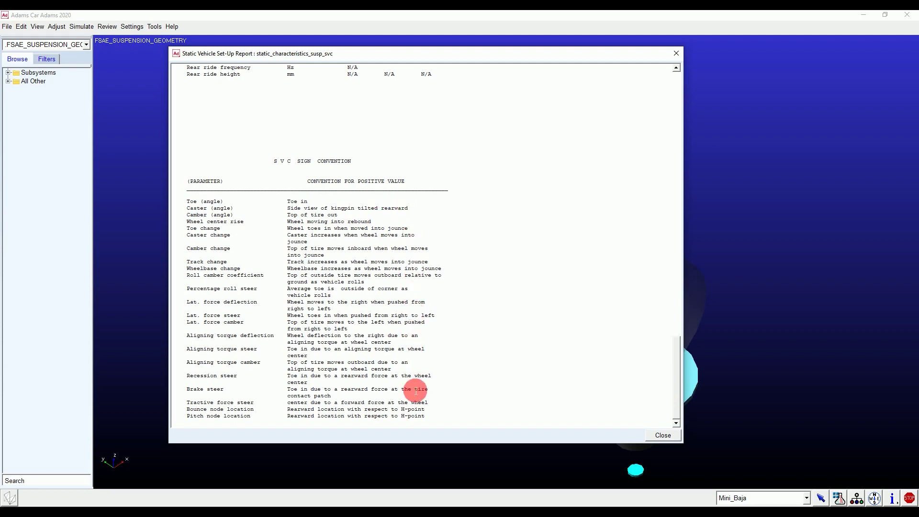
Close the report, view from the front, and set the External Files loadcase to brake_pull.lcf
{"action": "left_click", "coordinate": [663, 435]}
{"action": "key", "text": "shift+f"}
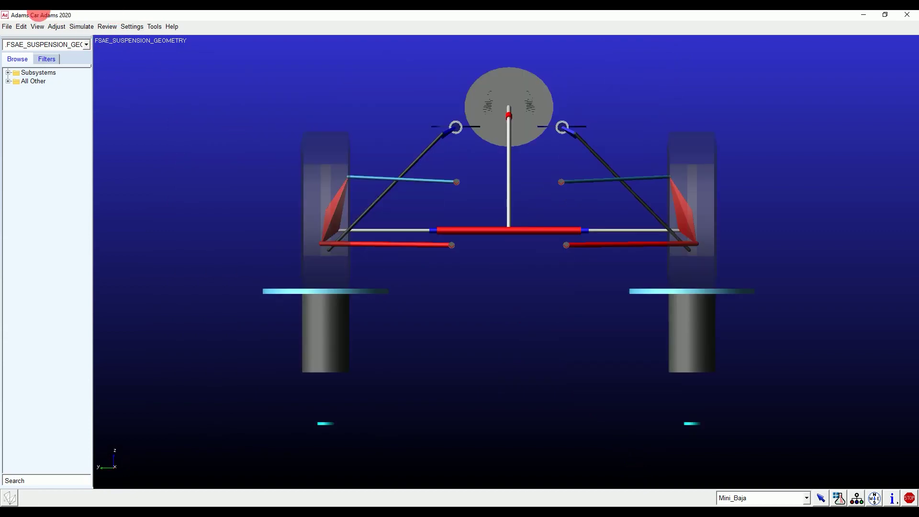
{"action": "left_click", "coordinate": [77, 28]}
{"action": "mouse_move", "coordinate": [126, 38]}
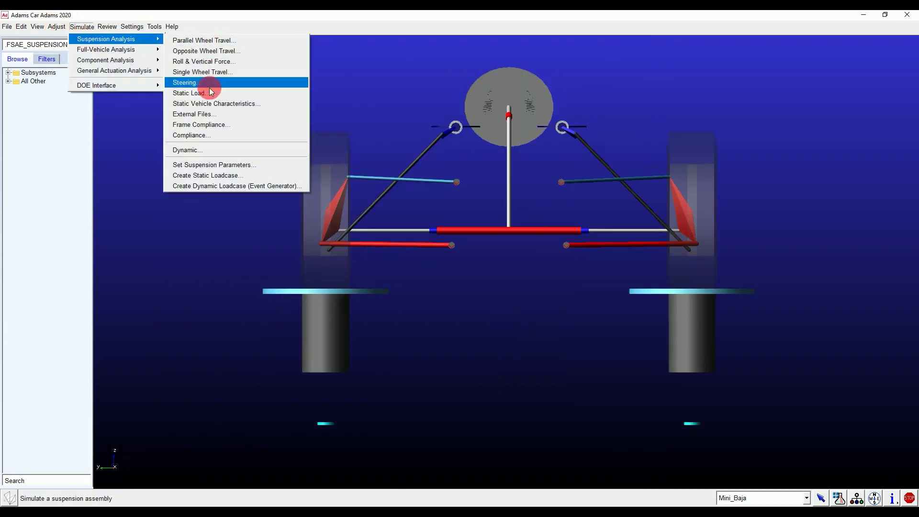
{"action": "left_click", "coordinate": [211, 114]}
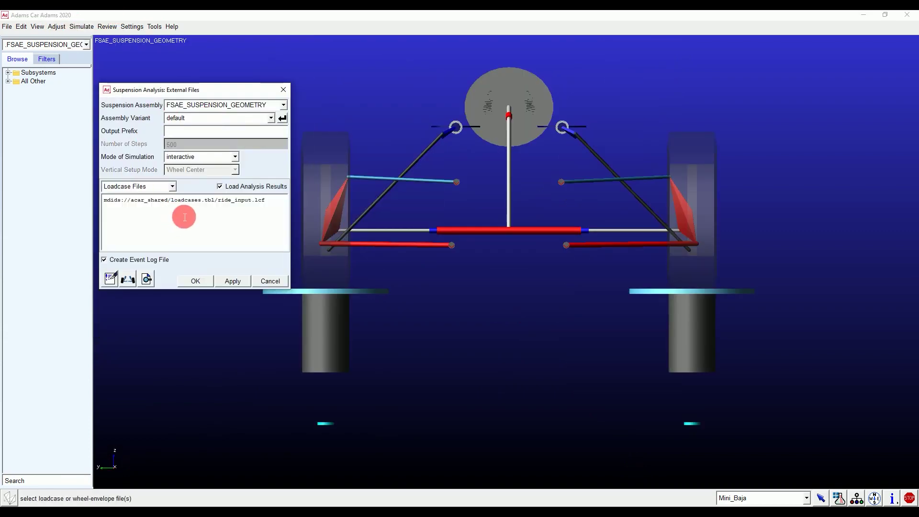
{"action": "triple_click", "coordinate": [193, 199]}
{"action": "key", "text": "Delete"}
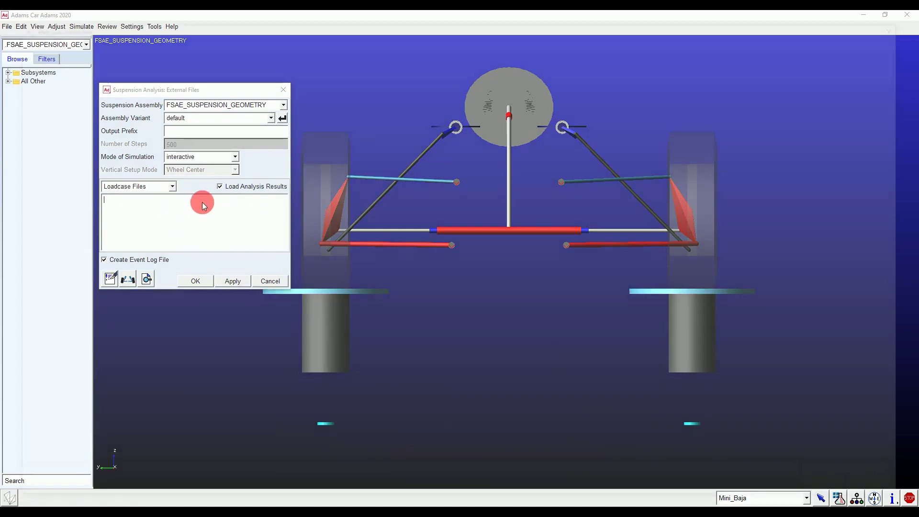
{"action": "double_click", "coordinate": [201, 200]}
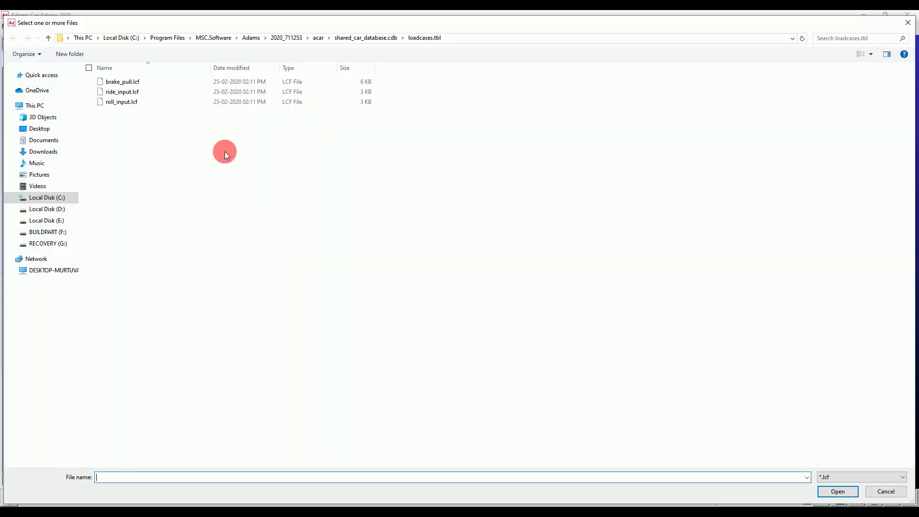
{"action": "left_click", "coordinate": [213, 86]}
{"action": "left_click", "coordinate": [840, 492]}
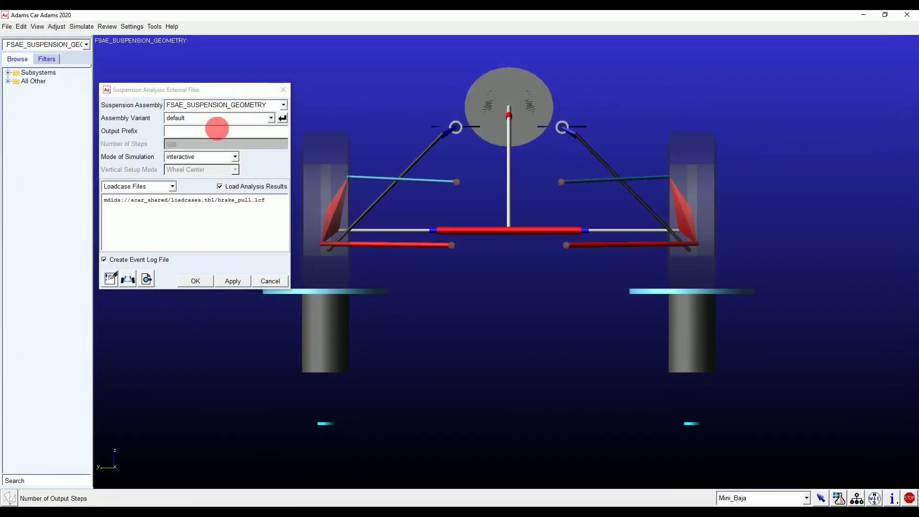
Enter an output prefix and run the brake_pull loadcase analysis
{"action": "left_click", "coordinate": [221, 132]}
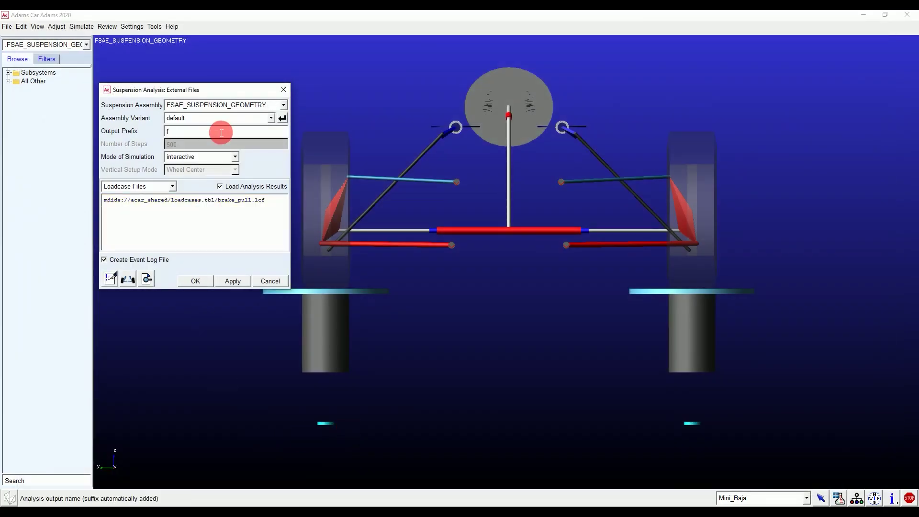
{"action": "type", "text": "fse"}
{"action": "key", "text": "BackSpace"}
{"action": "left_click", "coordinate": [201, 280]}
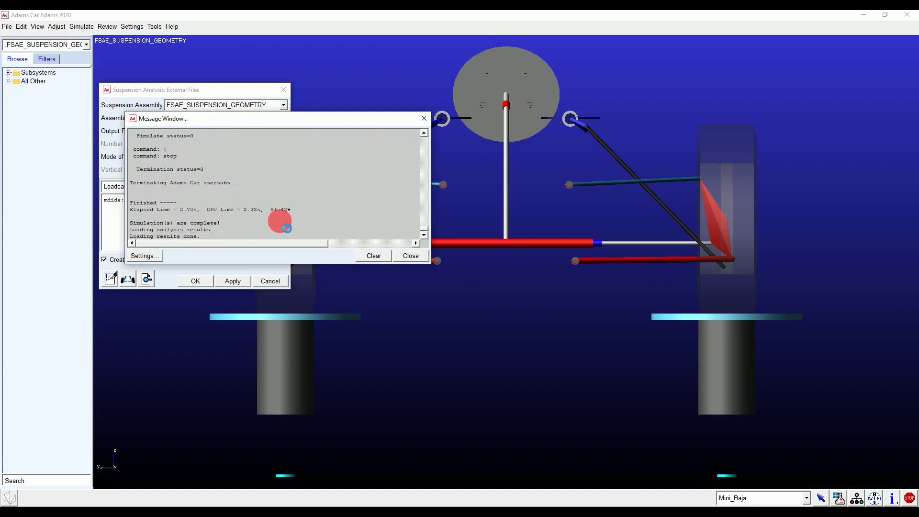
Play the 16-frame brake_pull animation backward in the Animation Controls, then close them
{"action": "left_click", "coordinate": [410, 255]}
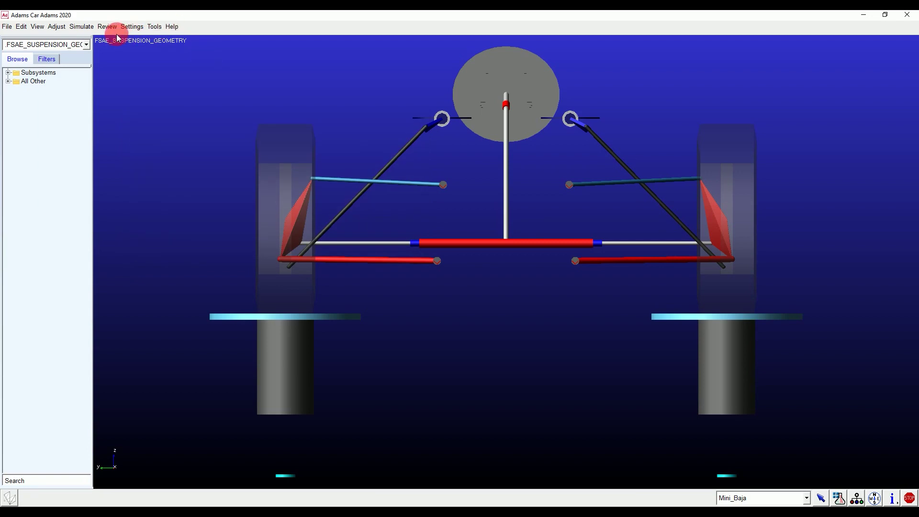
{"action": "left_click", "coordinate": [107, 29]}
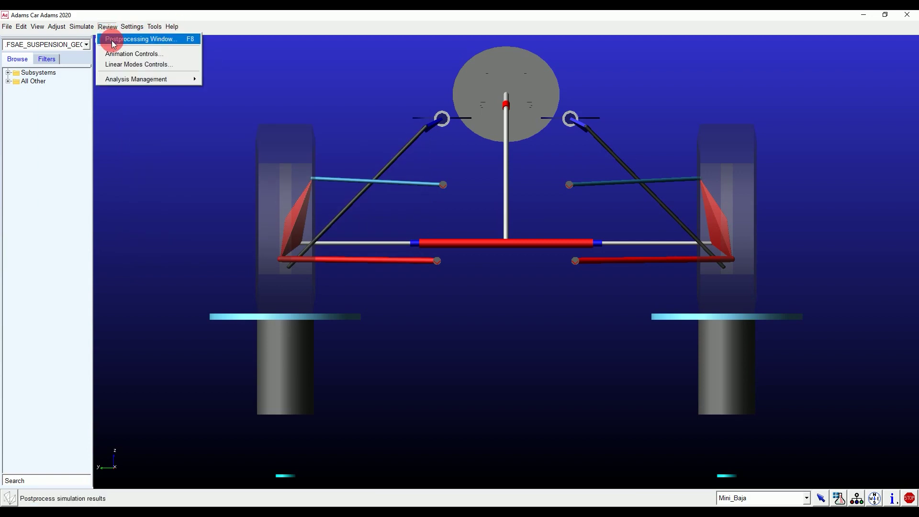
{"action": "left_click", "coordinate": [119, 54]}
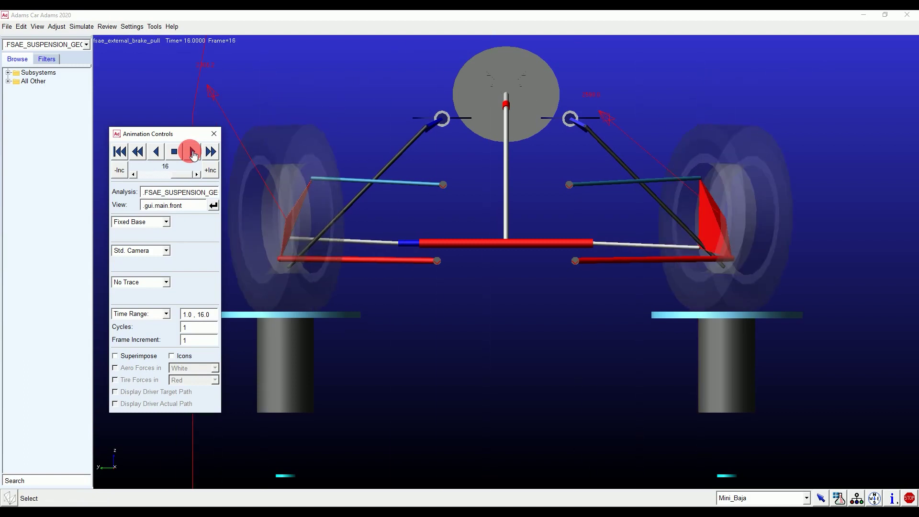
{"action": "left_click", "coordinate": [153, 152]}
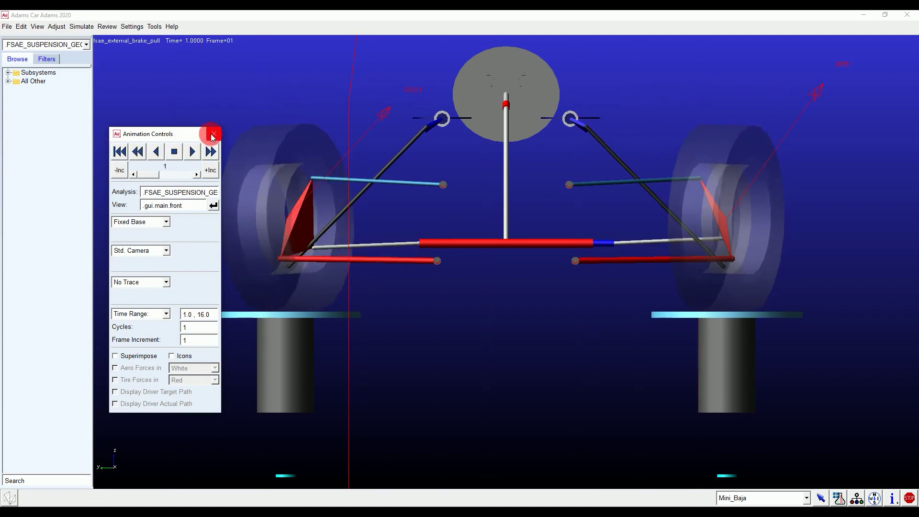
{"action": "left_click", "coordinate": [214, 134]}
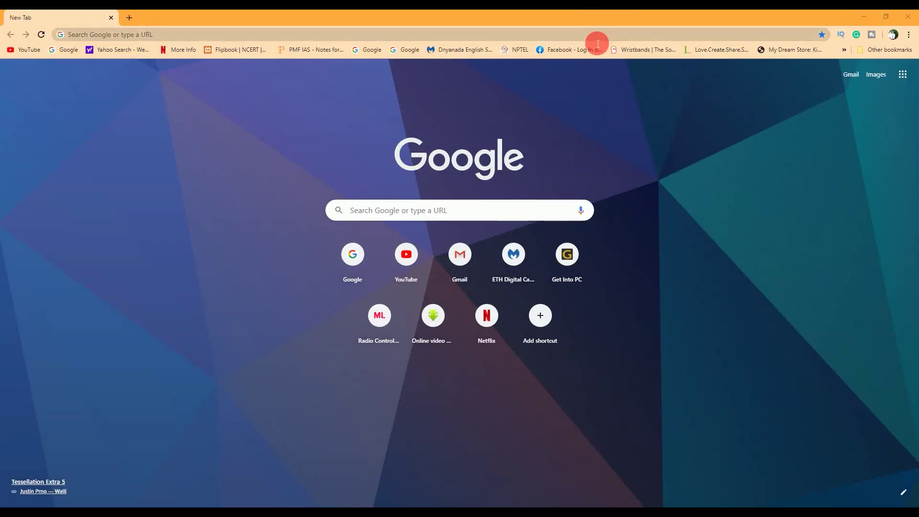
{"action": "left_click", "coordinate": [595, 36]}
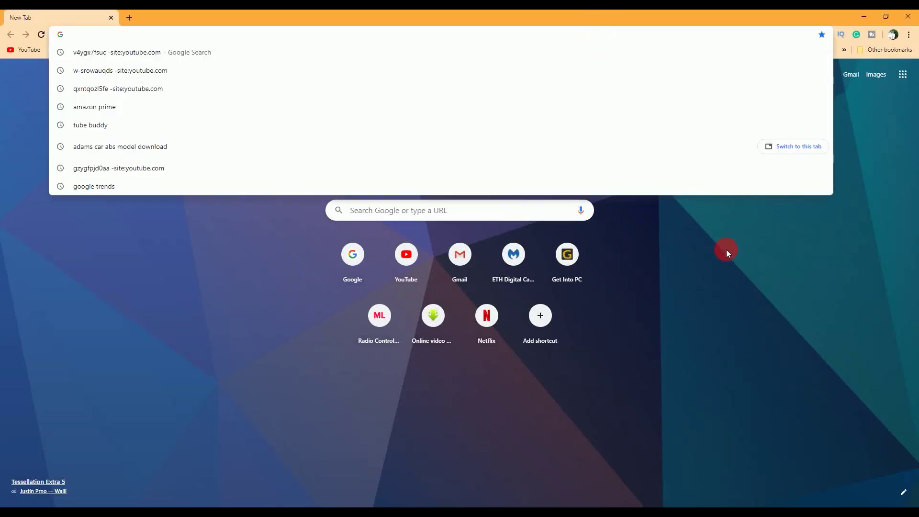
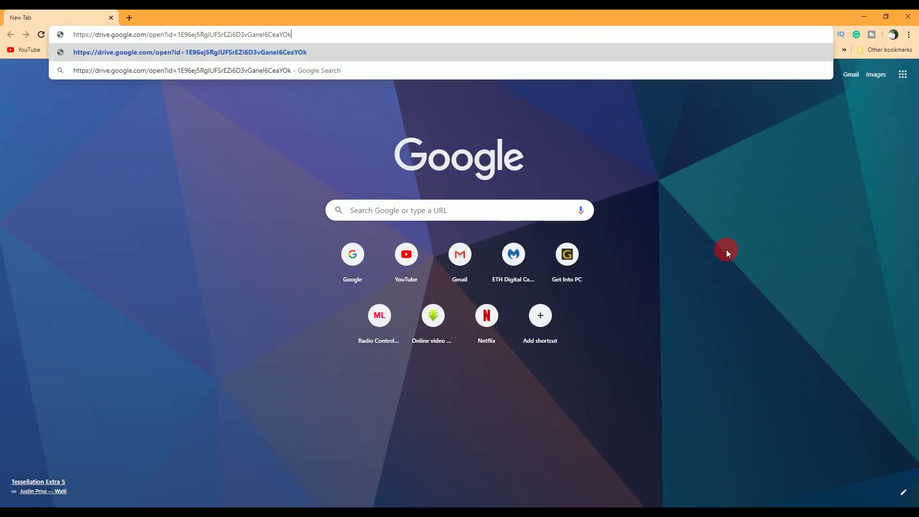
Load the shared Google Drive link and download the SAE_Baja.cdb folder as a zip
{"action": "key", "text": "Return"}
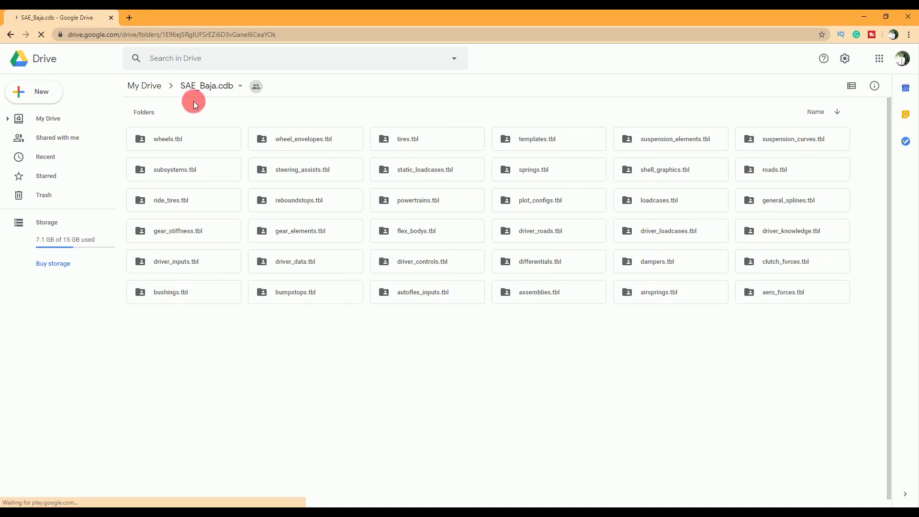
{"action": "left_click", "coordinate": [206, 87]}
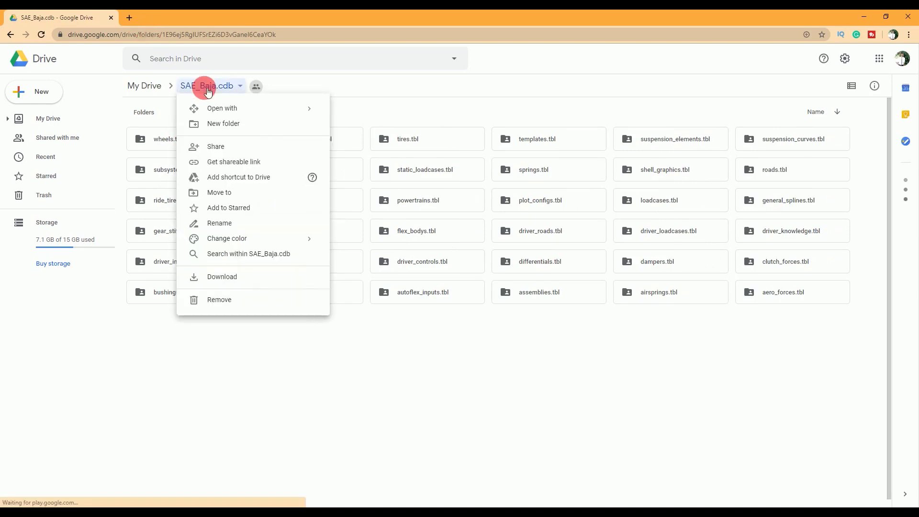
{"action": "left_click", "coordinate": [223, 278]}
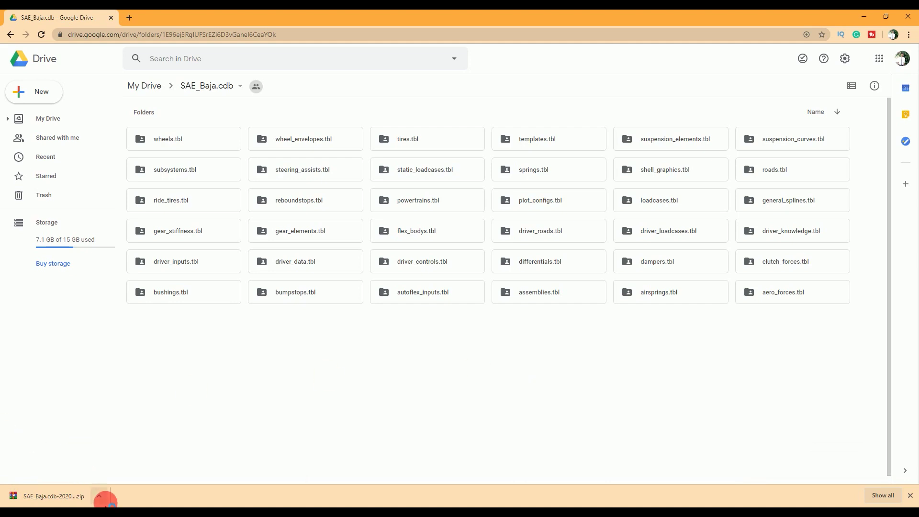
Extract SAE_Baja.cdb from the downloaded zip to the Desktop, then close WinRAR and minimize Chrome
{"action": "left_click", "coordinate": [71, 496]}
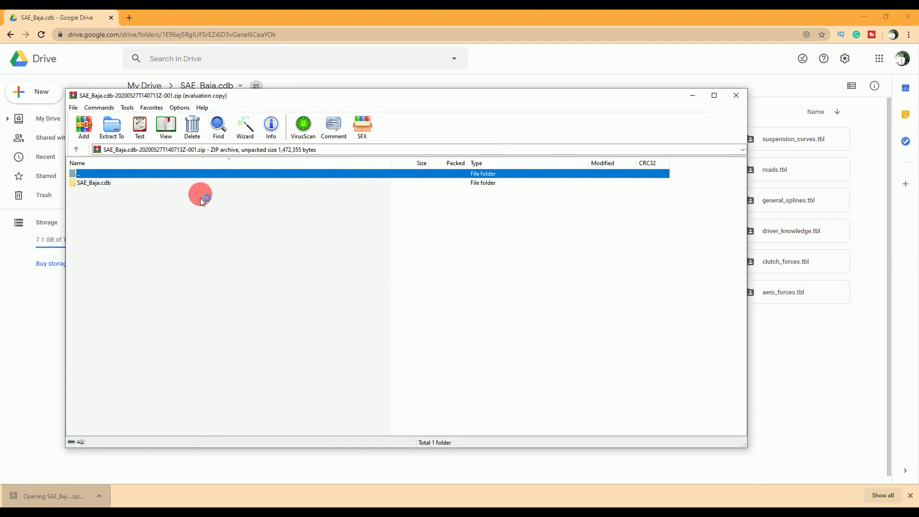
{"action": "left_click", "coordinate": [452, 275]}
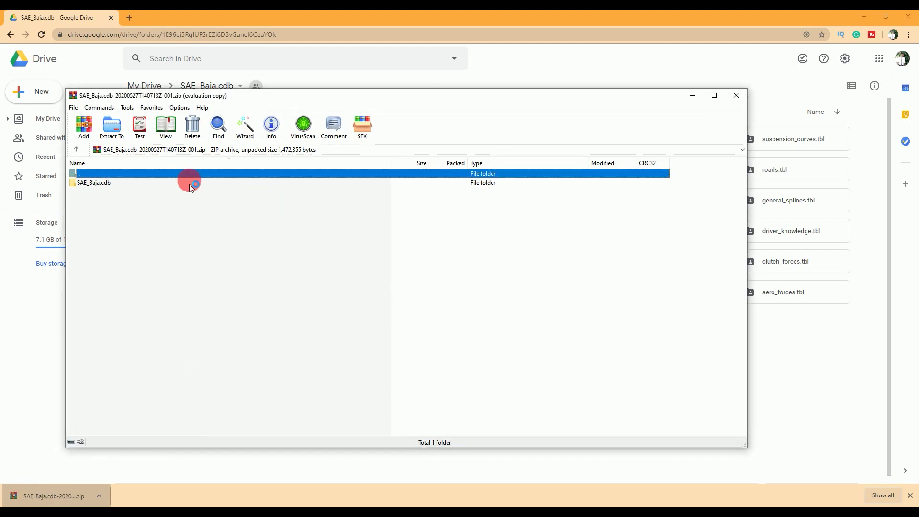
{"action": "left_click", "coordinate": [188, 186]}
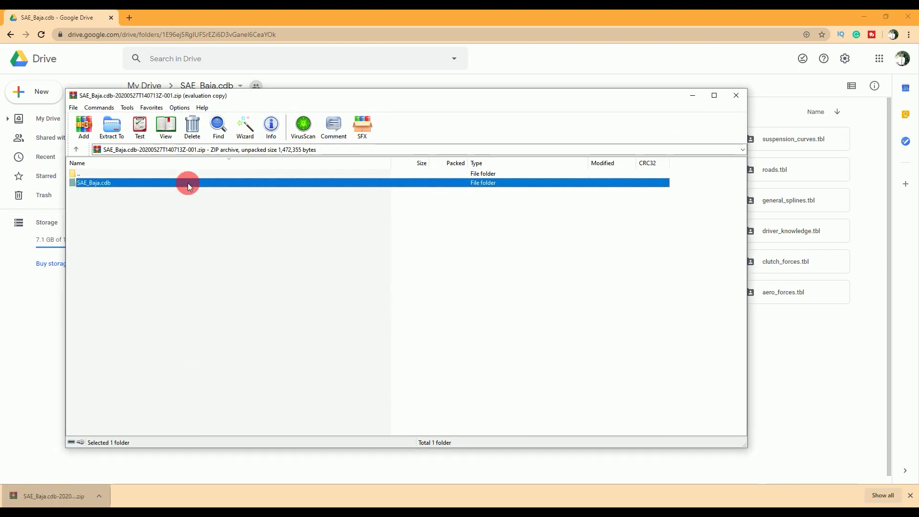
{"action": "left_click", "coordinate": [111, 127]}
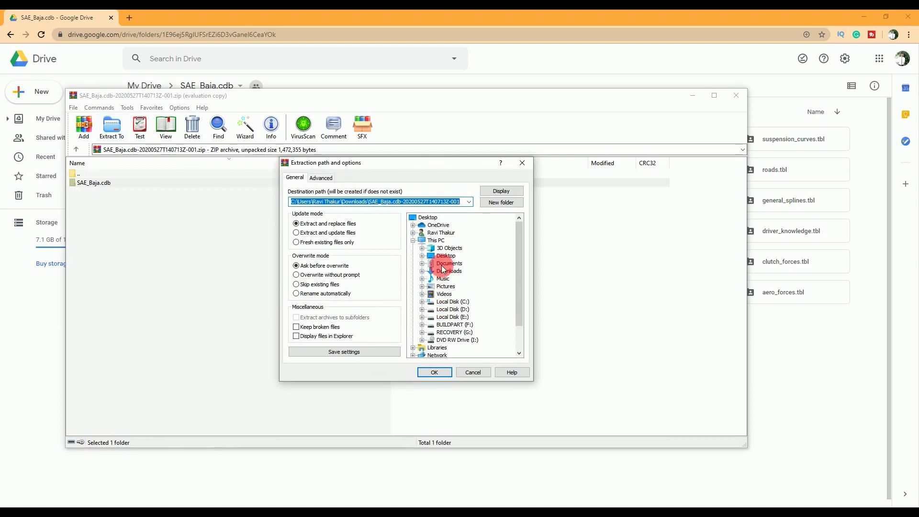
{"action": "left_click", "coordinate": [444, 256]}
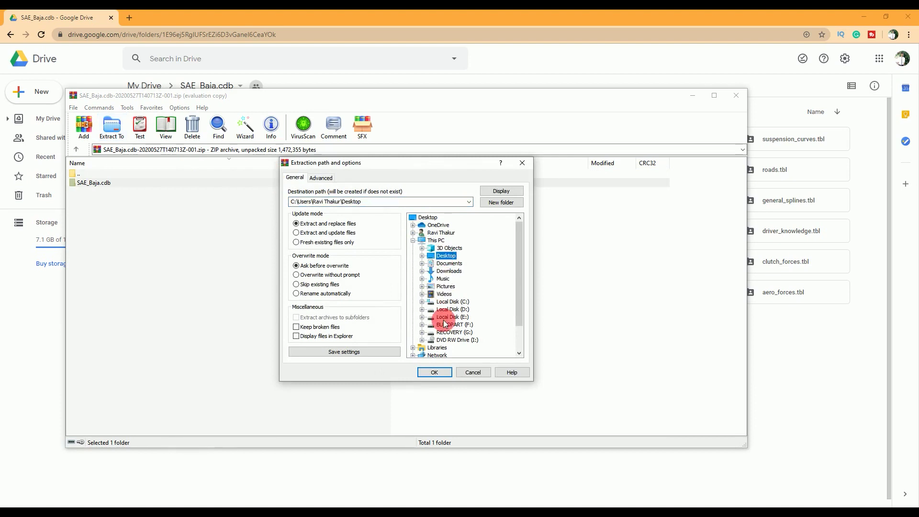
{"action": "left_click", "coordinate": [441, 372]}
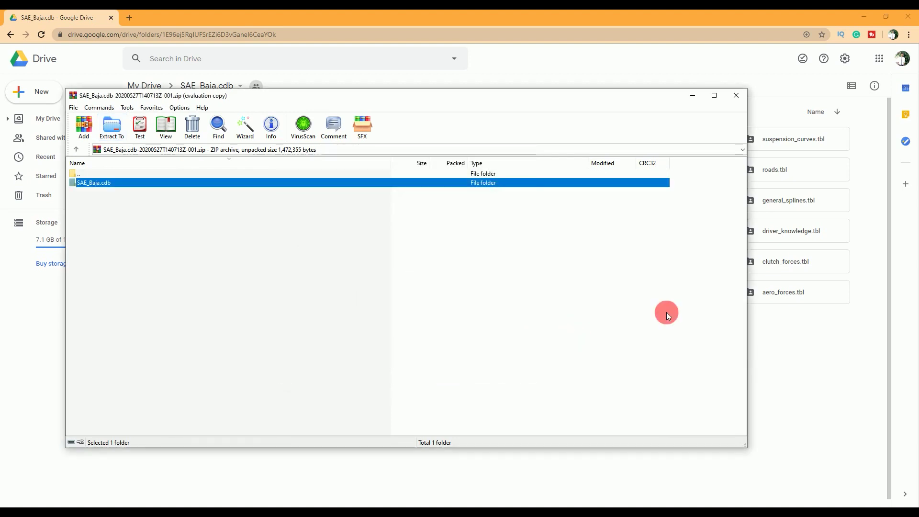
{"action": "left_click", "coordinate": [736, 96]}
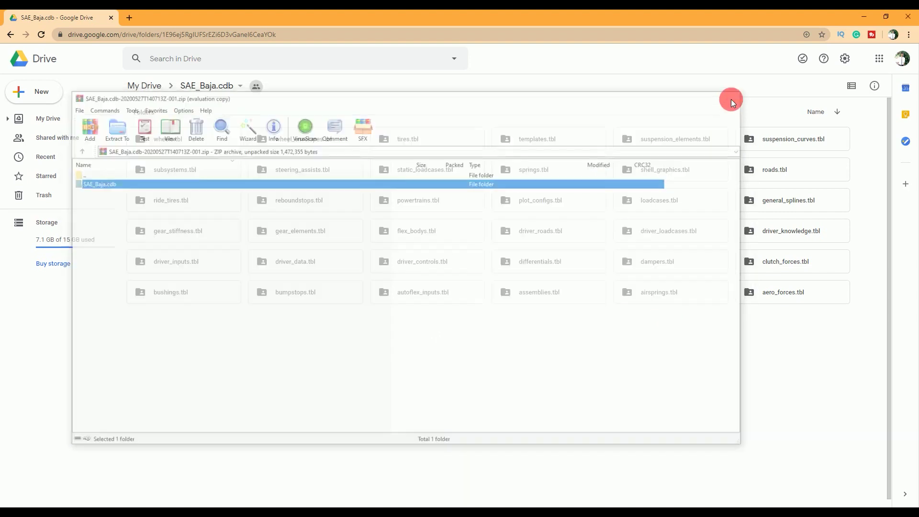
{"action": "left_click", "coordinate": [861, 18]}
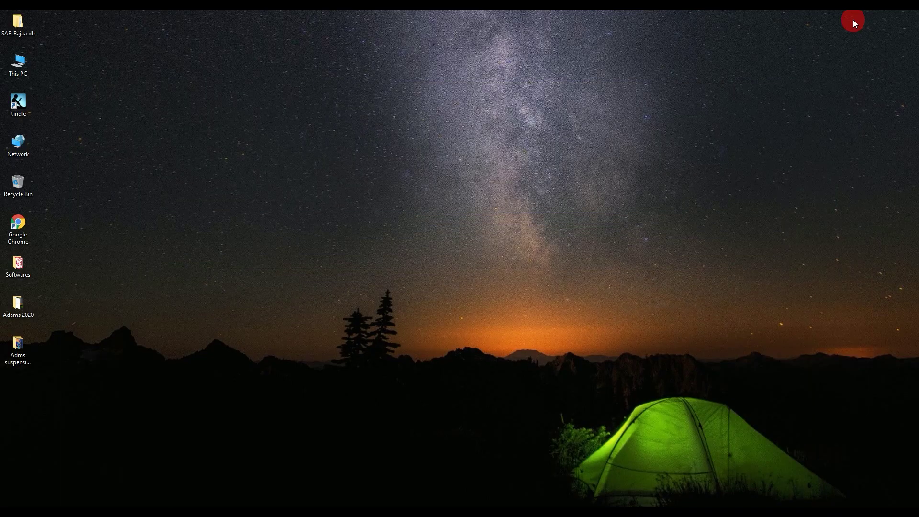
Open the SAE_Baja.cdb desktop folder, check its 36 .tbl folders, and close it
{"action": "double_click", "coordinate": [29, 34]}
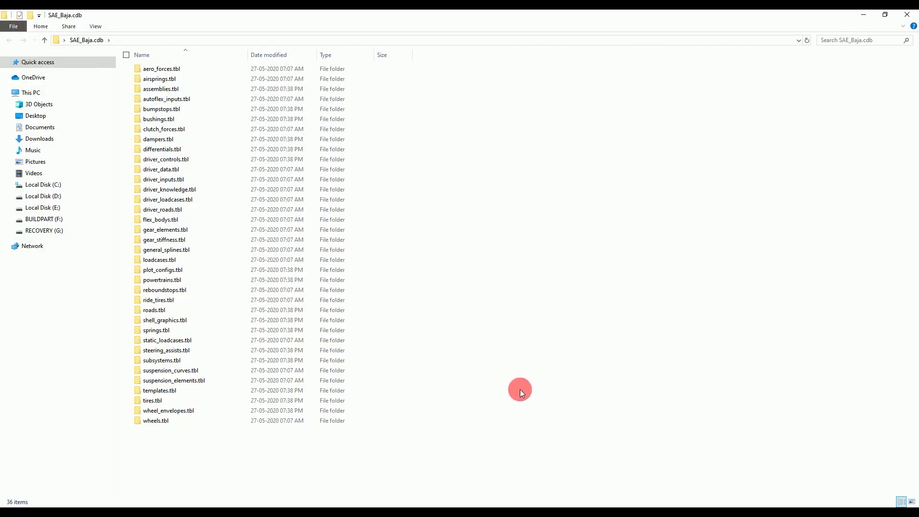
{"action": "left_click", "coordinate": [907, 14]}
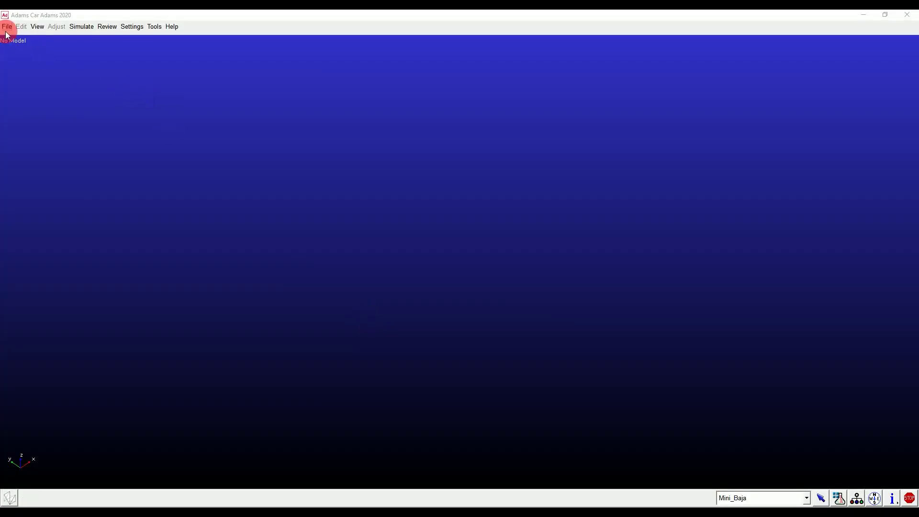
Set Adams Car's working directory to the SAE_Baja.cdb folder on the Desktop
{"action": "left_click", "coordinate": [7, 29]}
{"action": "left_click", "coordinate": [30, 153]}
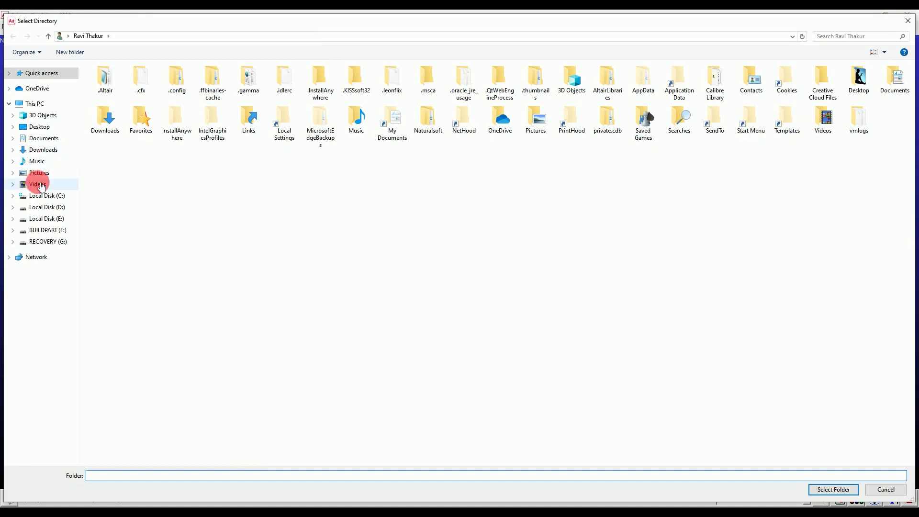
{"action": "left_click", "coordinate": [51, 125]}
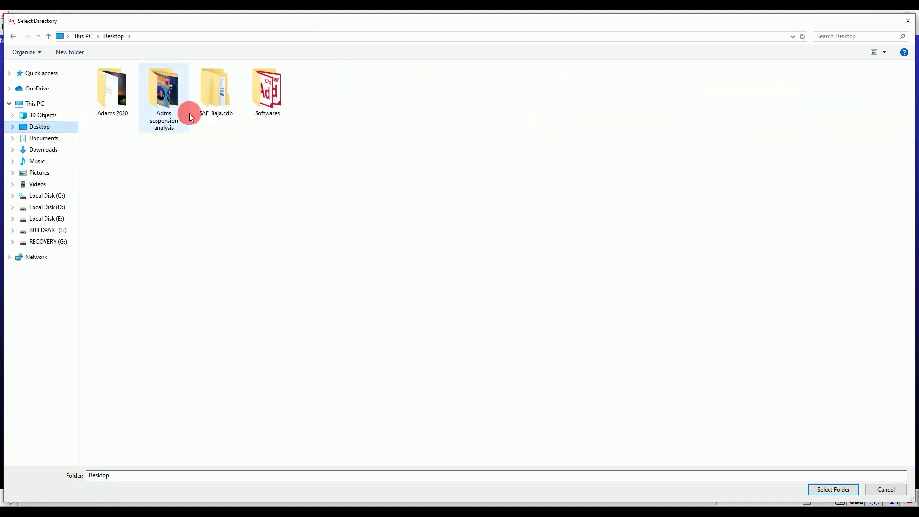
{"action": "left_click", "coordinate": [251, 113]}
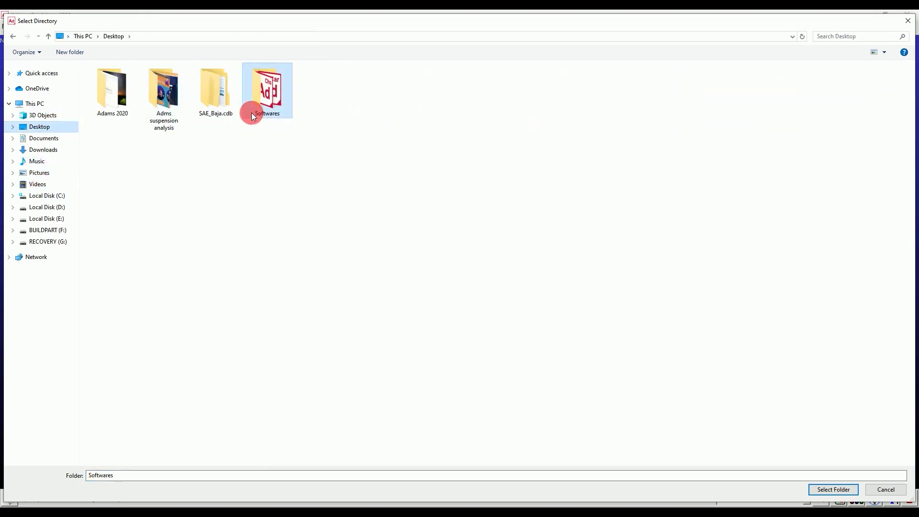
{"action": "left_click", "coordinate": [214, 102]}
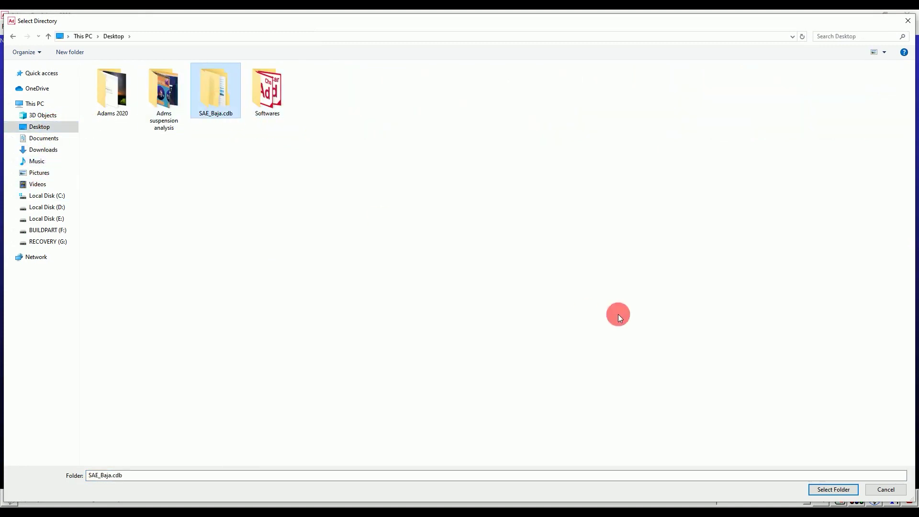
{"action": "left_click", "coordinate": [820, 490]}
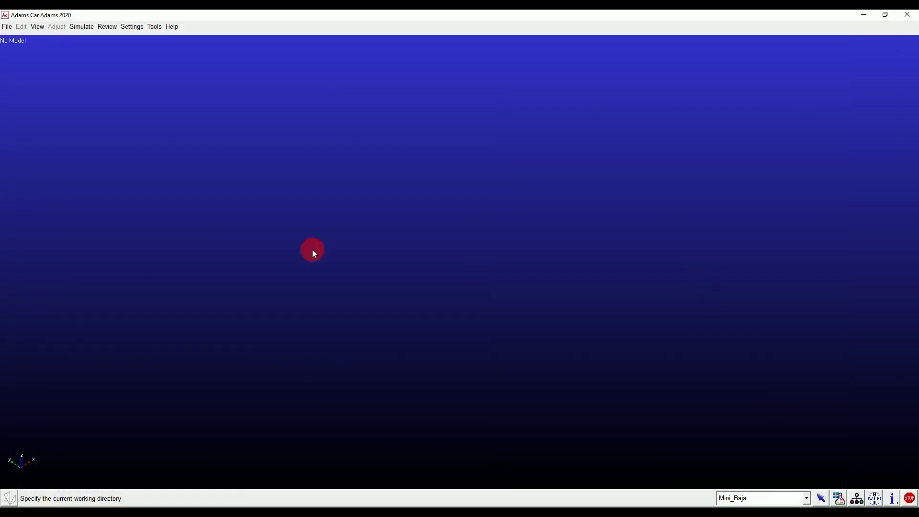
Point a new session database at the Desktop SAE_Baja.cdb folder, copying its folder name
{"action": "left_click", "coordinate": [157, 29]}
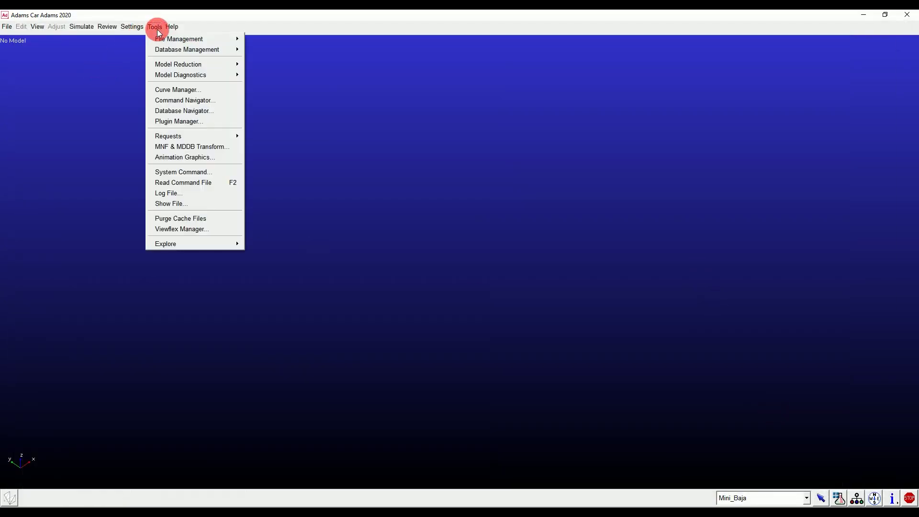
{"action": "mouse_move", "coordinate": [208, 49]}
{"action": "left_click", "coordinate": [254, 51]}
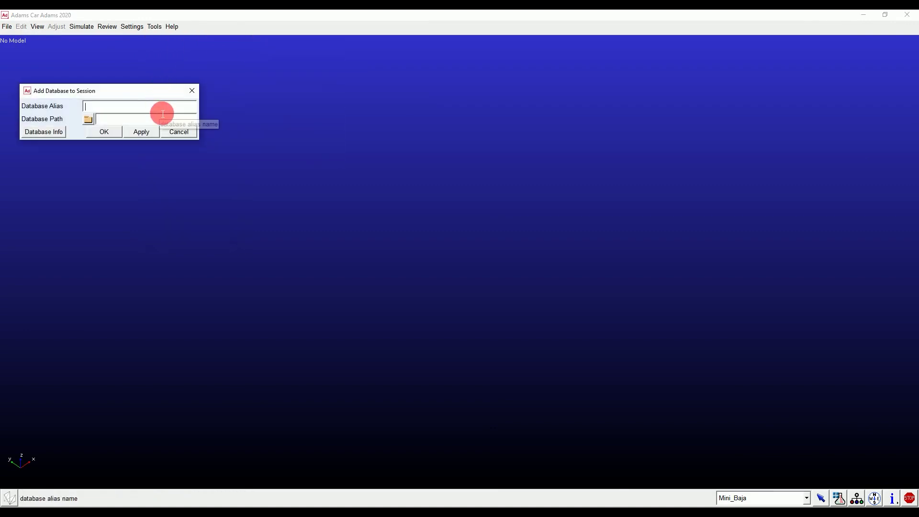
{"action": "left_click", "coordinate": [91, 120]}
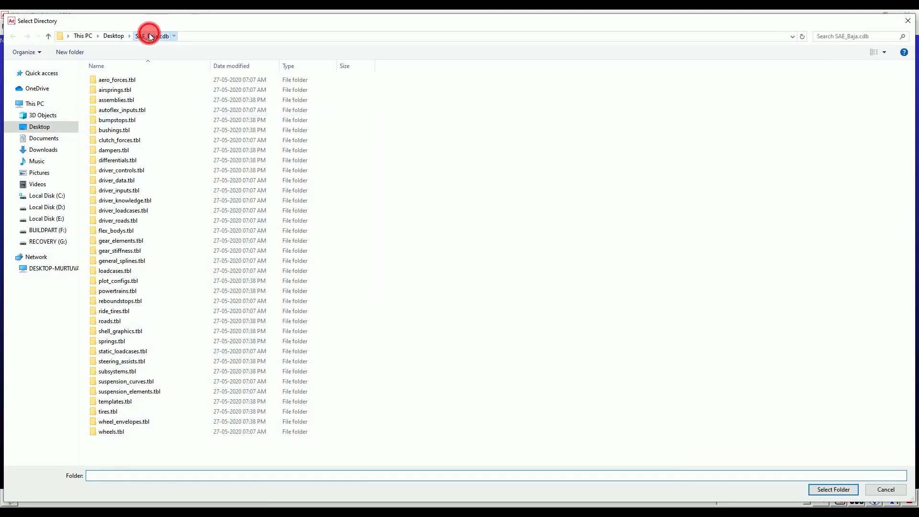
{"action": "left_click", "coordinate": [149, 36]}
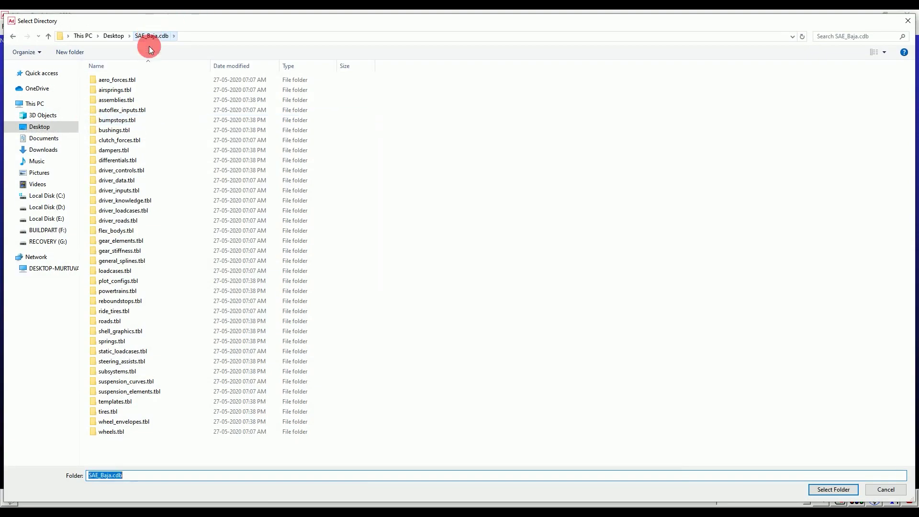
{"action": "left_click", "coordinate": [109, 476]}
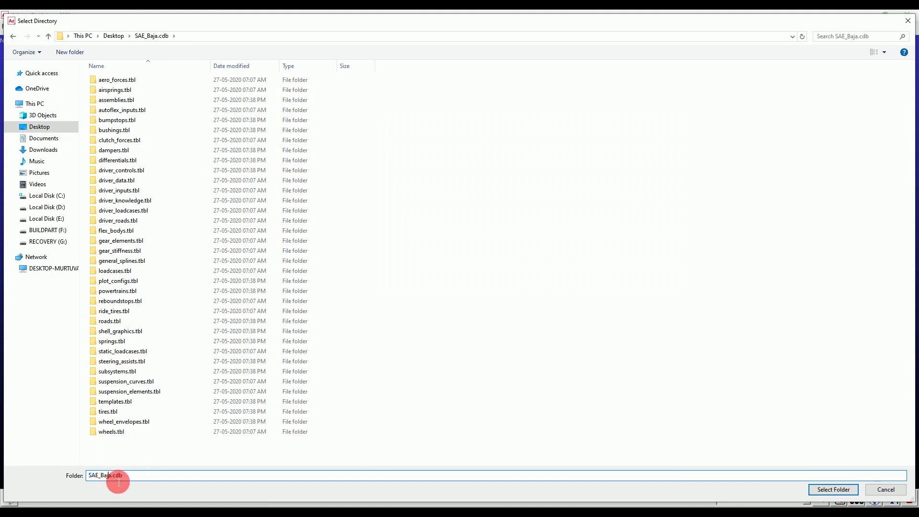
{"action": "left_click_drag", "start_coordinate": [125, 476], "coordinate": [86, 476]}
{"action": "key", "text": "ctrl+c"}
{"action": "right_click", "coordinate": [111, 481]}
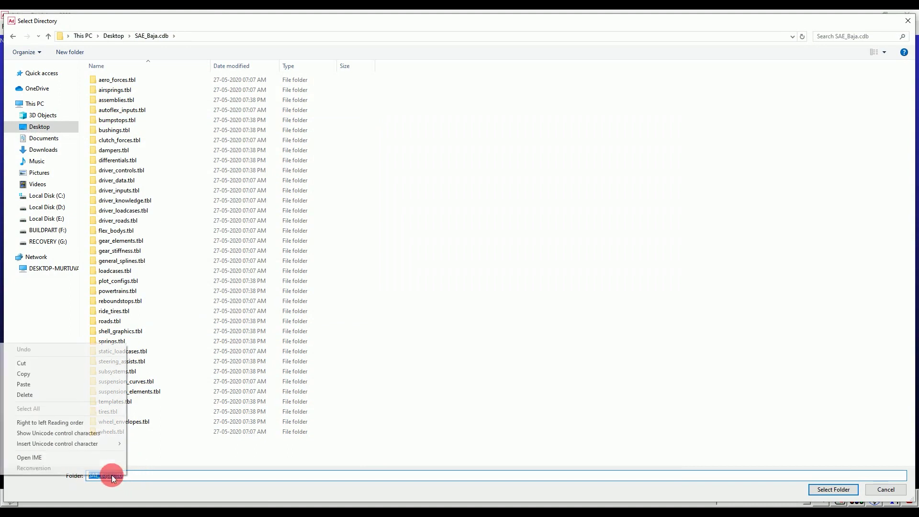
{"action": "left_click", "coordinate": [88, 374]}
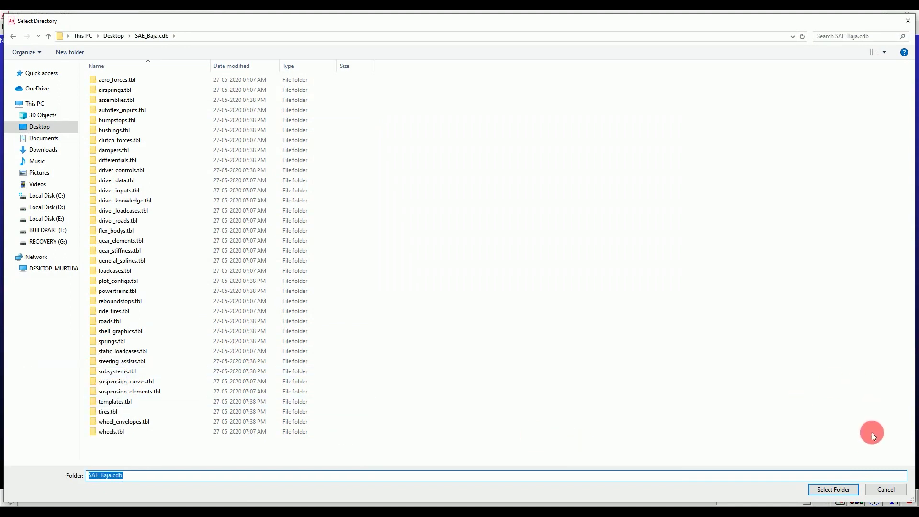
{"action": "left_click", "coordinate": [829, 489]}
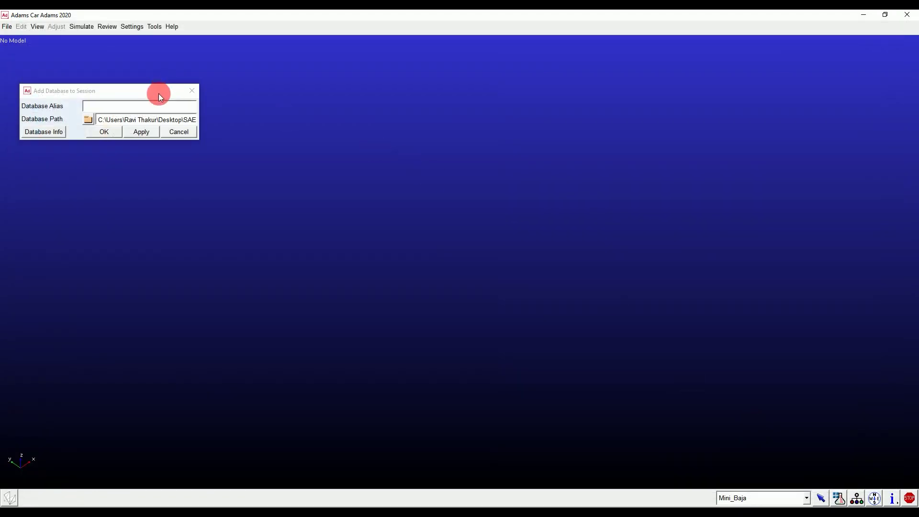
Give the database the alias SAE_Baja and add it to the session
{"action": "right_click", "coordinate": [159, 106]}
{"action": "left_click", "coordinate": [187, 146]}
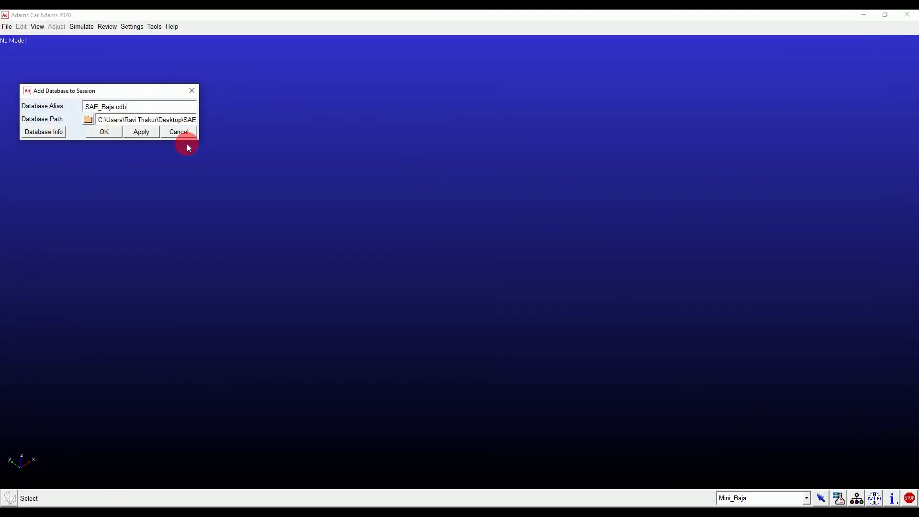
{"action": "key", "text": "BackSpace"}
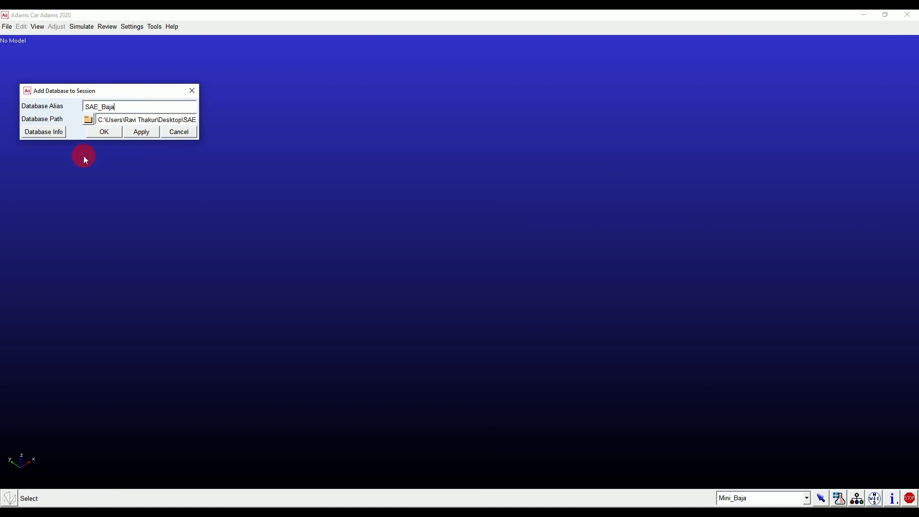
{"action": "left_click", "coordinate": [116, 133]}
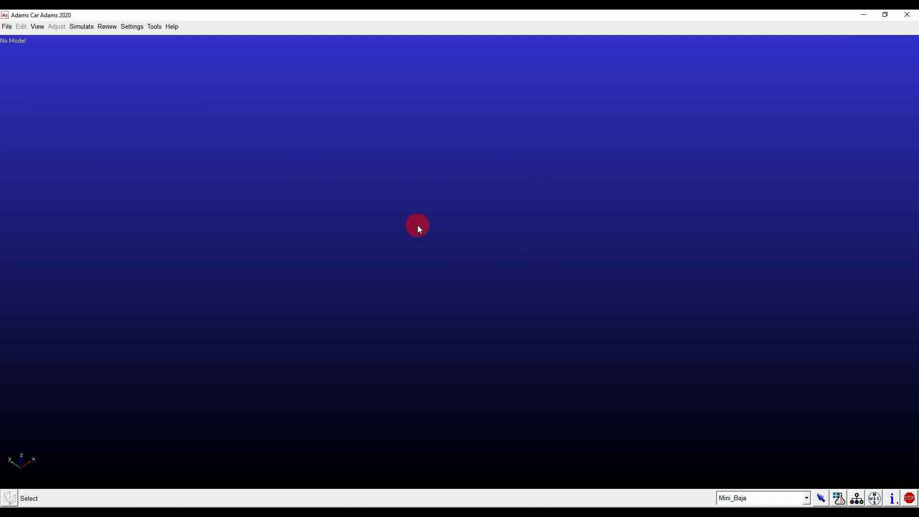
Start a suspension assembly named baja_template_reading using baja_front_suspension.sub from SAE_Baja
{"action": "left_click", "coordinate": [7, 26]}
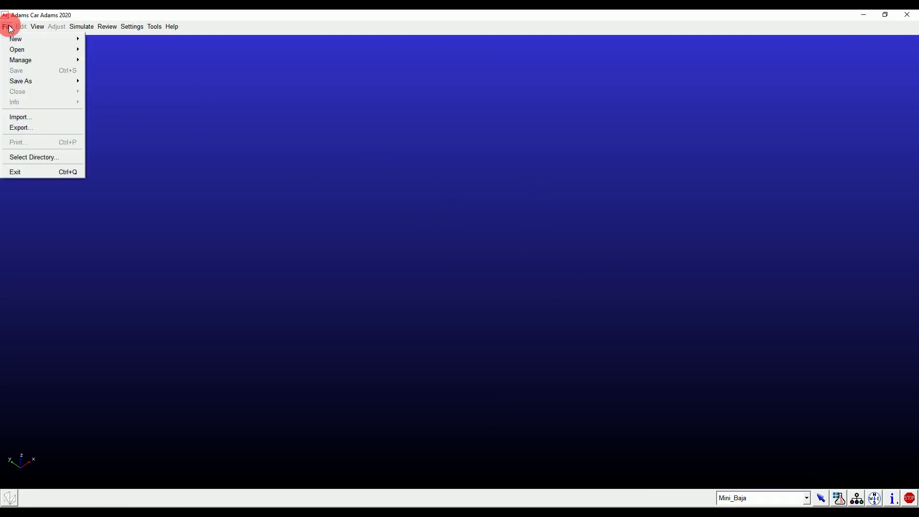
{"action": "mouse_move", "coordinate": [10, 43]}
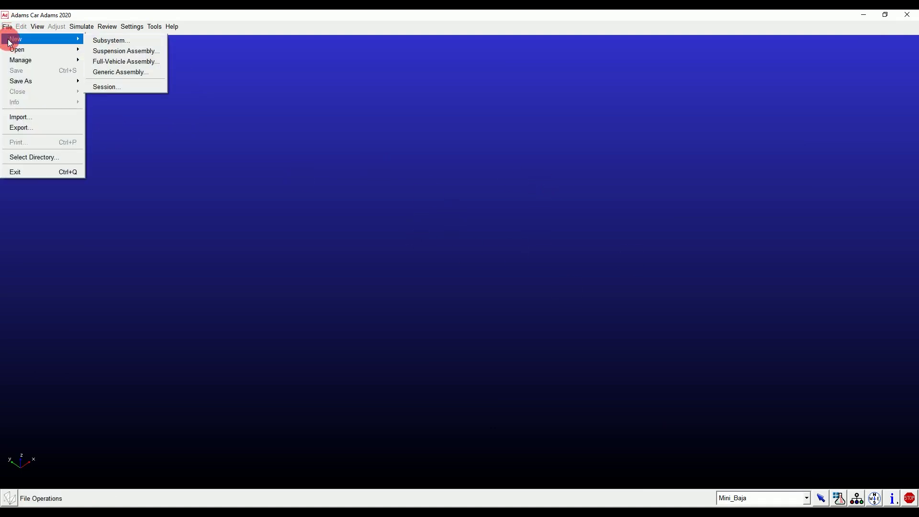
{"action": "left_click", "coordinate": [109, 52]}
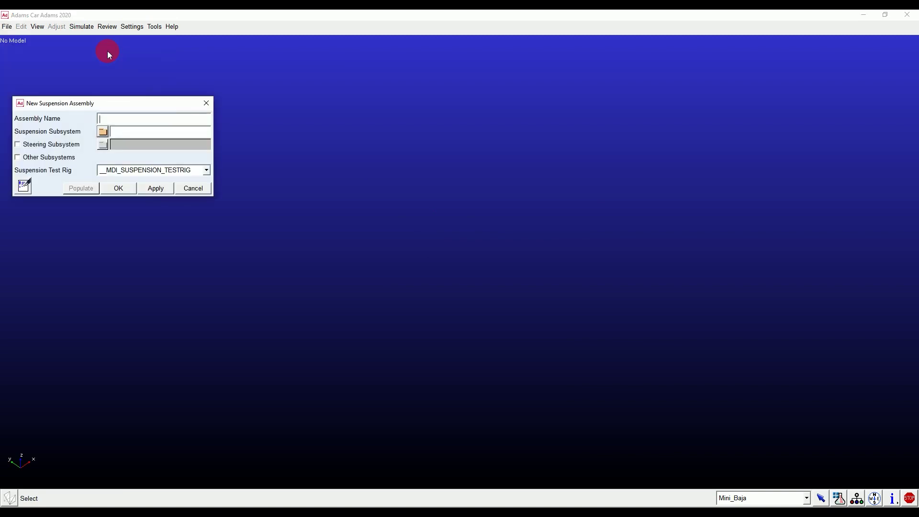
{"action": "left_click", "coordinate": [125, 123]}
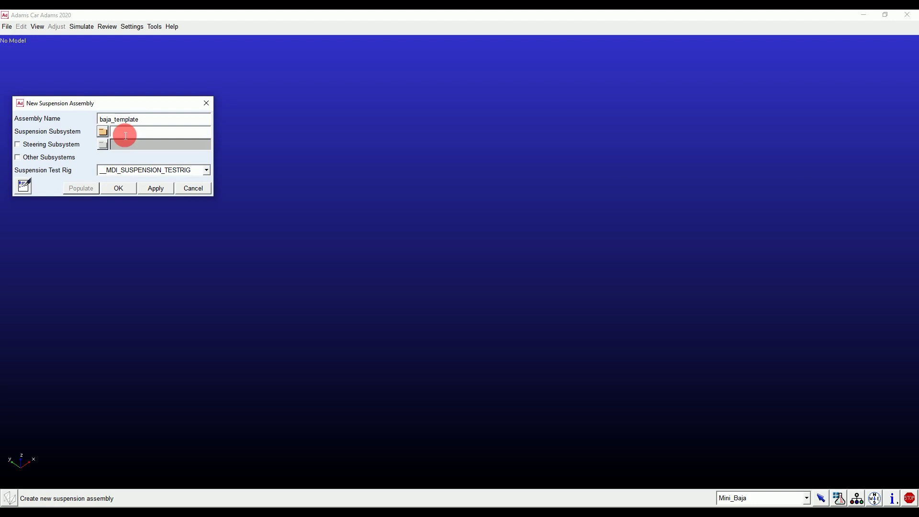
{"action": "type", "text": "reading"}
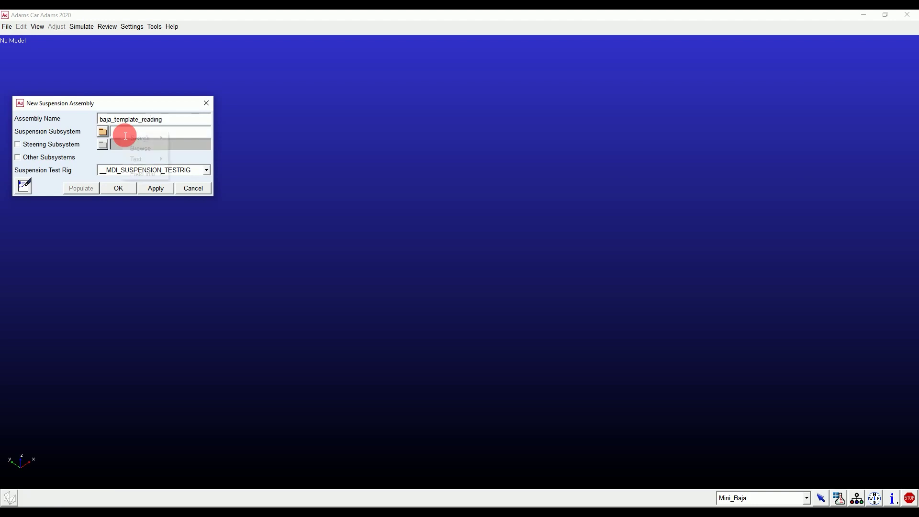
{"action": "right_click", "coordinate": [125, 136]}
{"action": "mouse_move", "coordinate": [160, 138]}
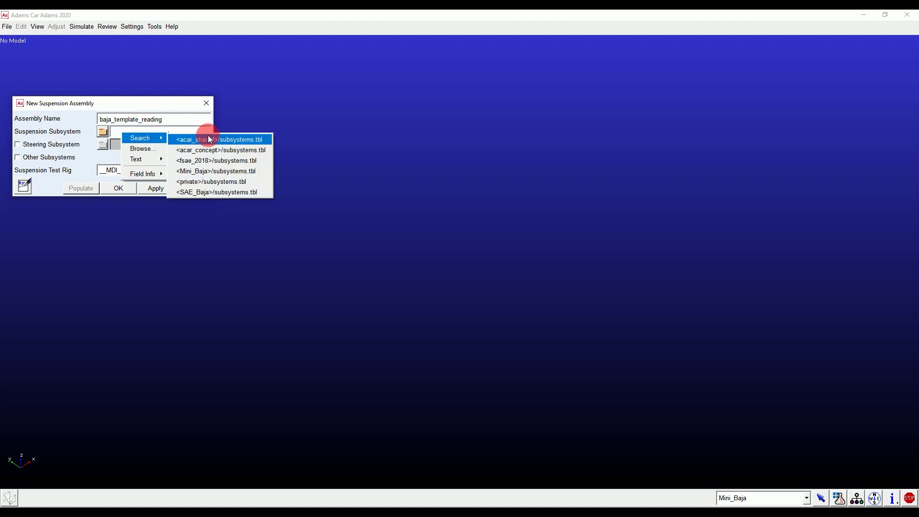
{"action": "left_click", "coordinate": [207, 192]}
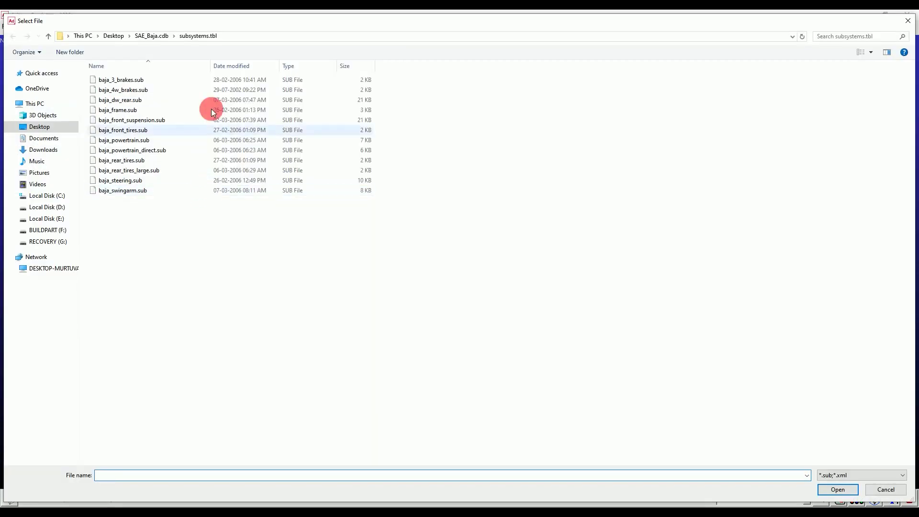
{"action": "left_click", "coordinate": [174, 120]}
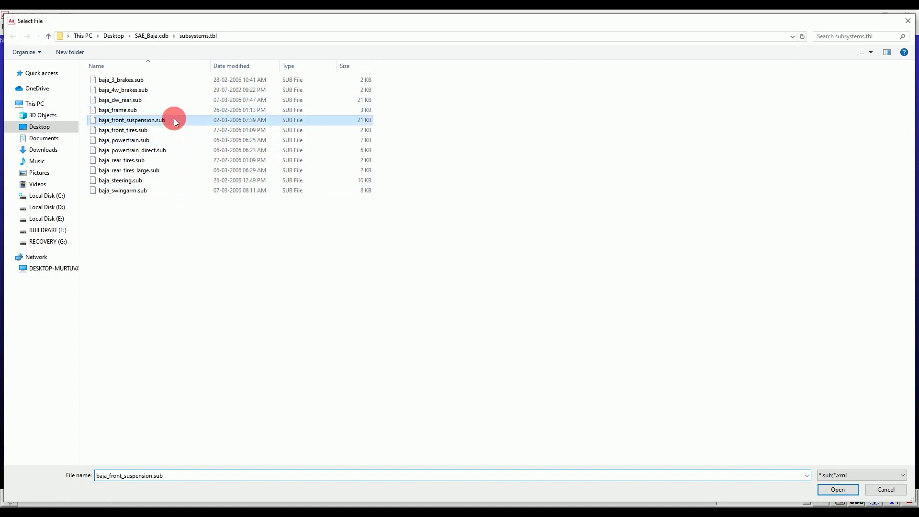
{"action": "left_click", "coordinate": [836, 490]}
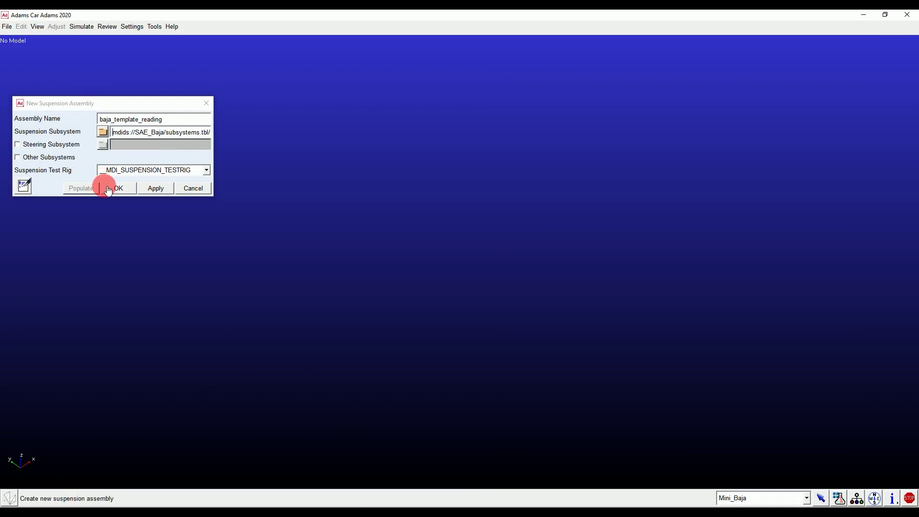
Add baja_steering.sub from SAE_Baja as the steering subsystem and build the assembly
{"action": "left_click", "coordinate": [42, 144]}
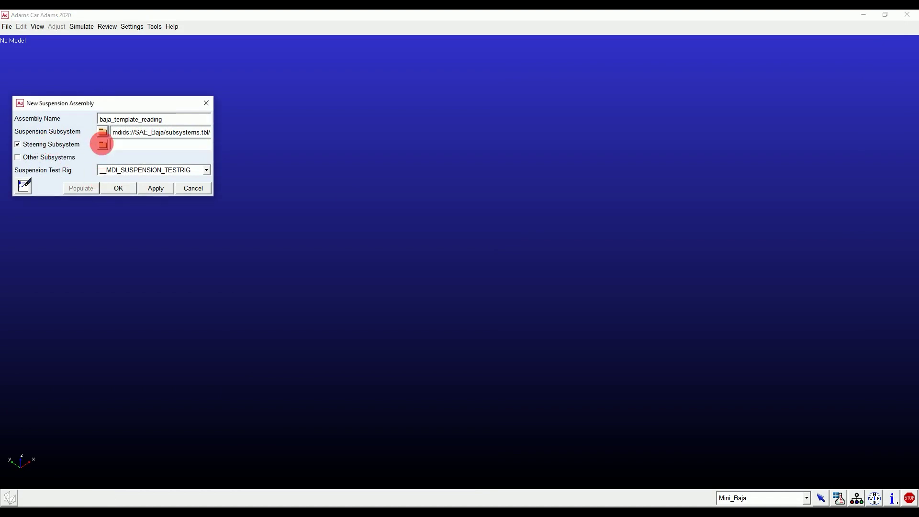
{"action": "left_click", "coordinate": [104, 145]}
{"action": "left_click", "coordinate": [104, 146]}
{"action": "right_click", "coordinate": [166, 146]}
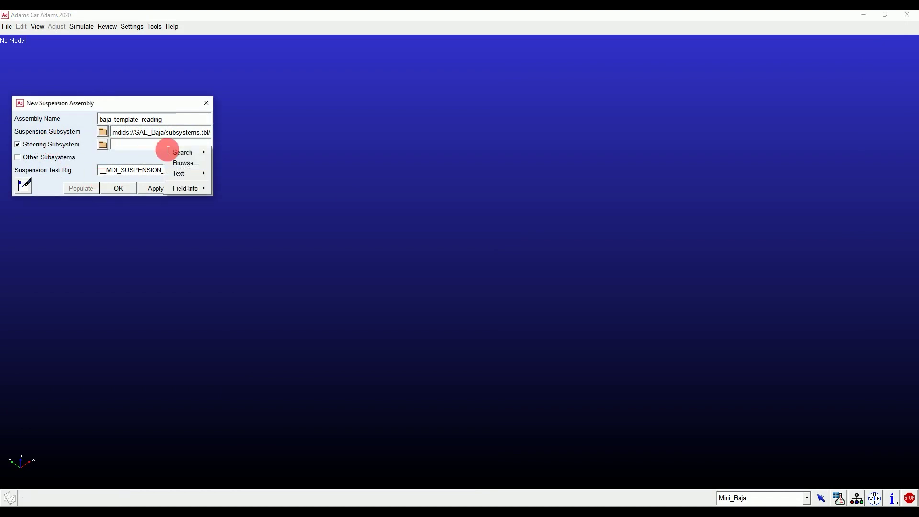
{"action": "mouse_move", "coordinate": [185, 153]}
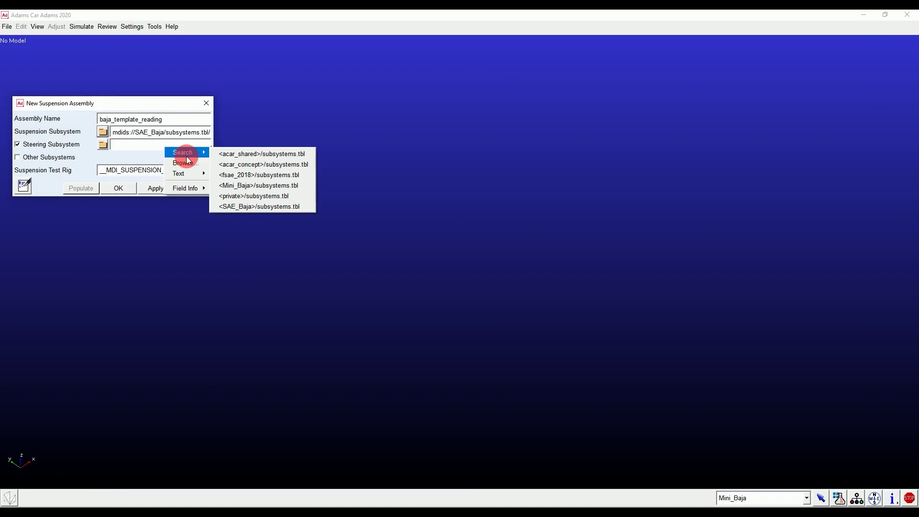
{"action": "left_click", "coordinate": [250, 207]}
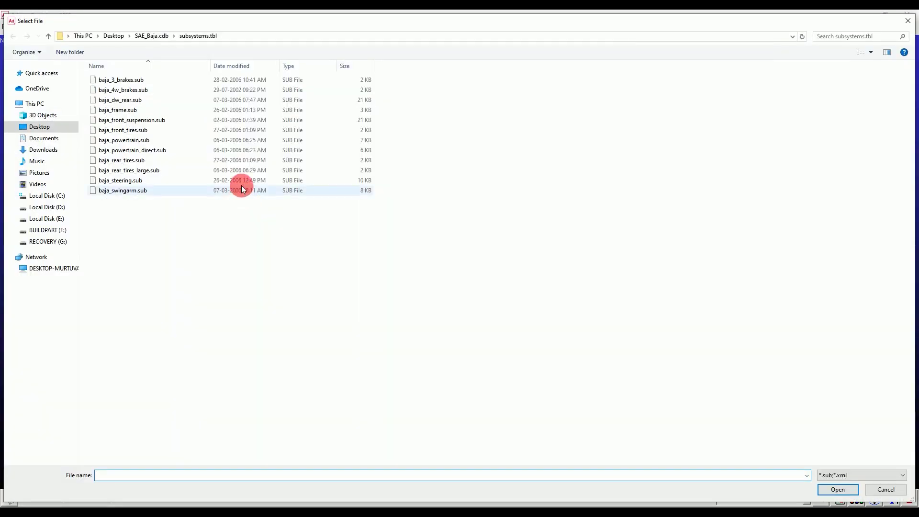
{"action": "left_click", "coordinate": [242, 181]}
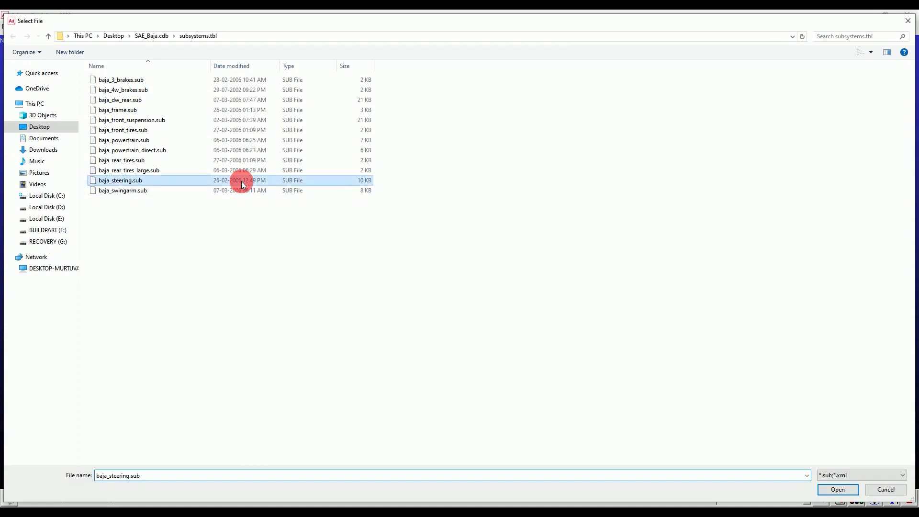
{"action": "left_click", "coordinate": [826, 490]}
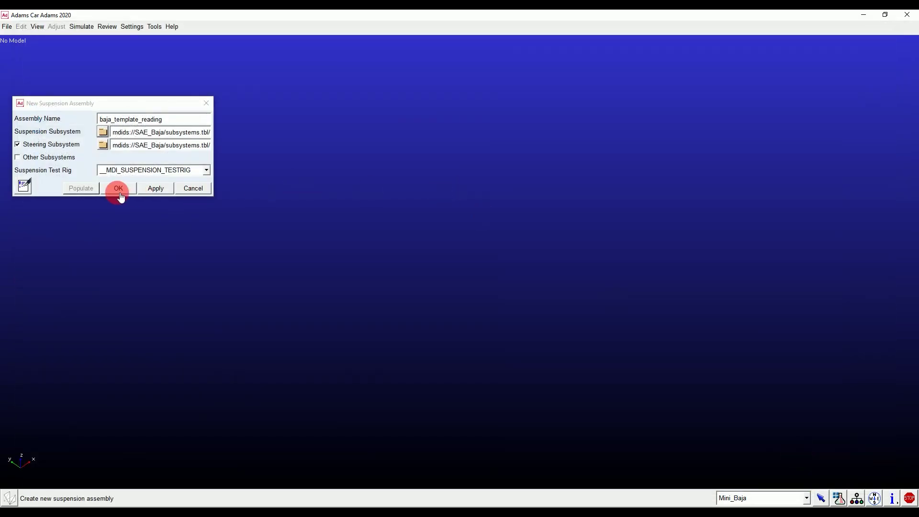
{"action": "left_click", "coordinate": [119, 189]}
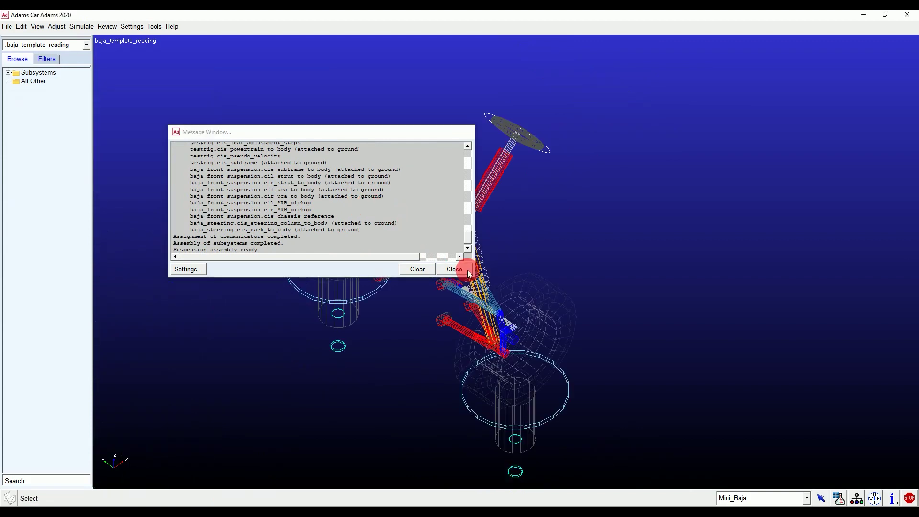
Render the baja_template_reading assembly Smooth Shaded and switch to the Front view
{"action": "left_click", "coordinate": [465, 269]}
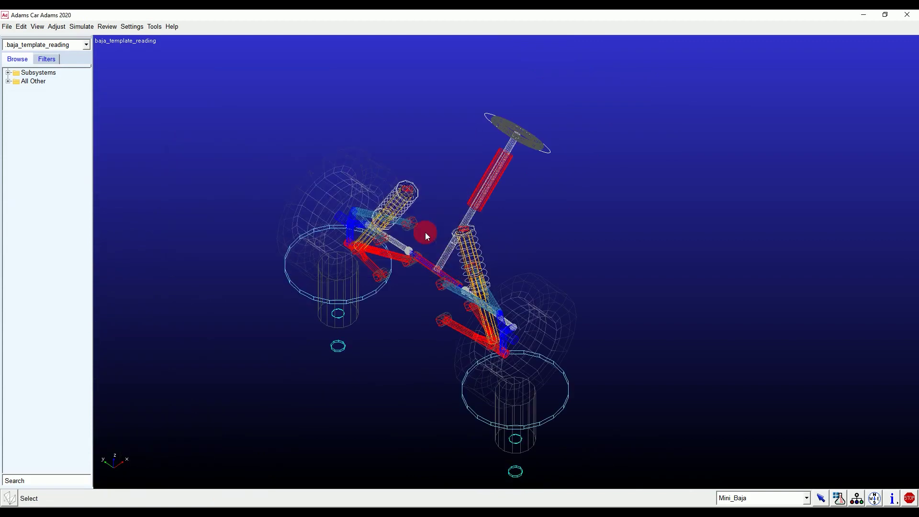
{"action": "left_click", "coordinate": [37, 27]}
{"action": "mouse_move", "coordinate": [70, 156]}
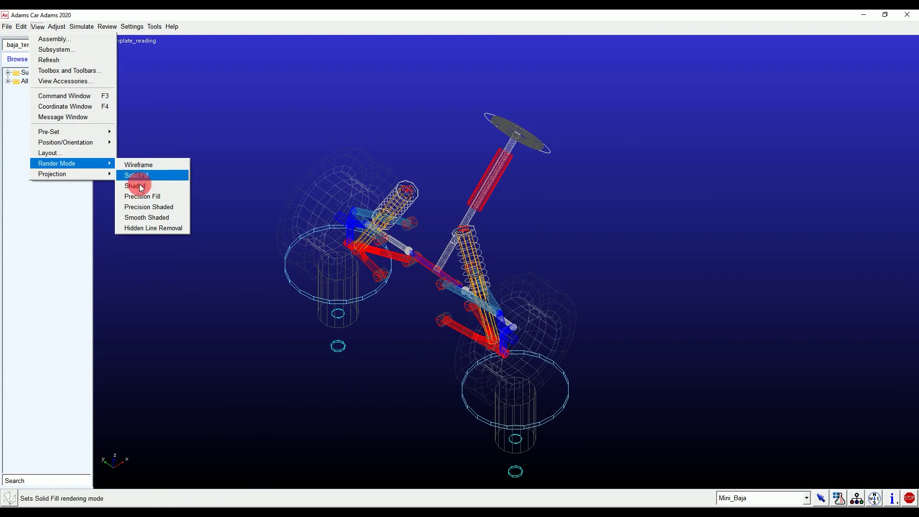
{"action": "left_click", "coordinate": [138, 216]}
{"action": "right_click", "coordinate": [205, 183]}
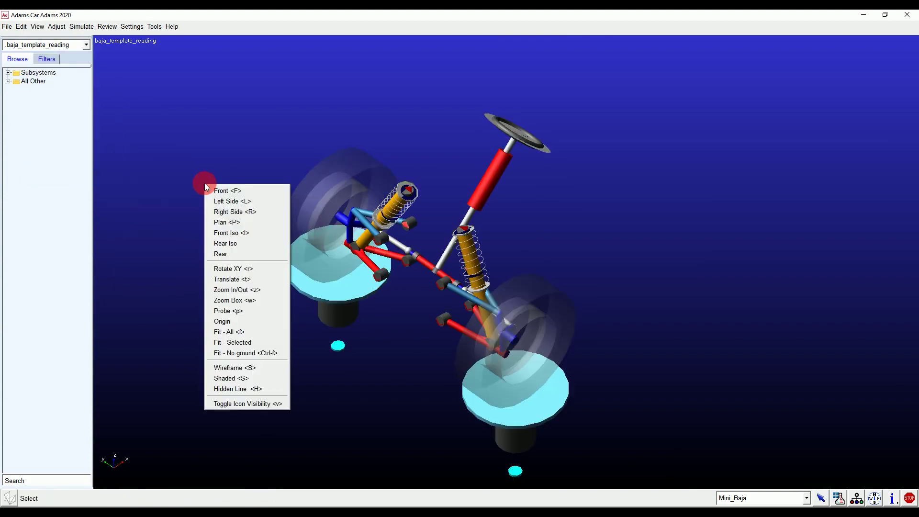
{"action": "left_click", "coordinate": [213, 193]}
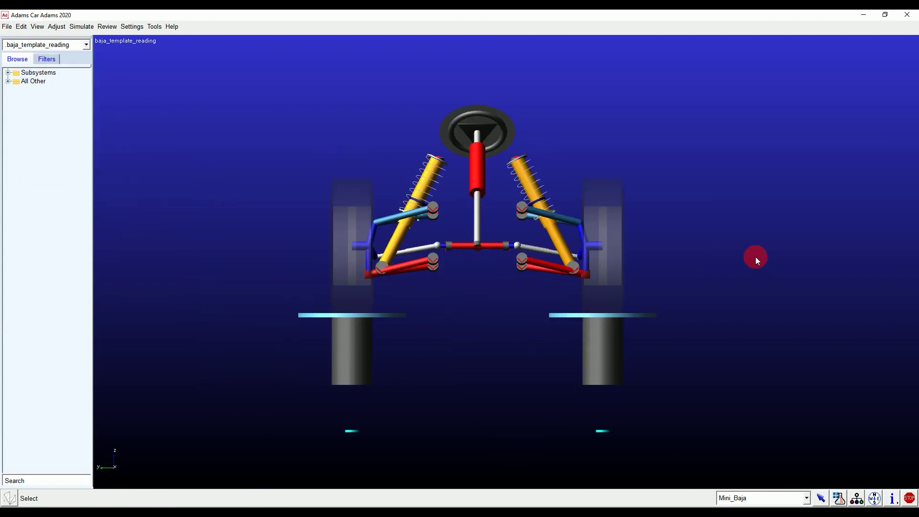